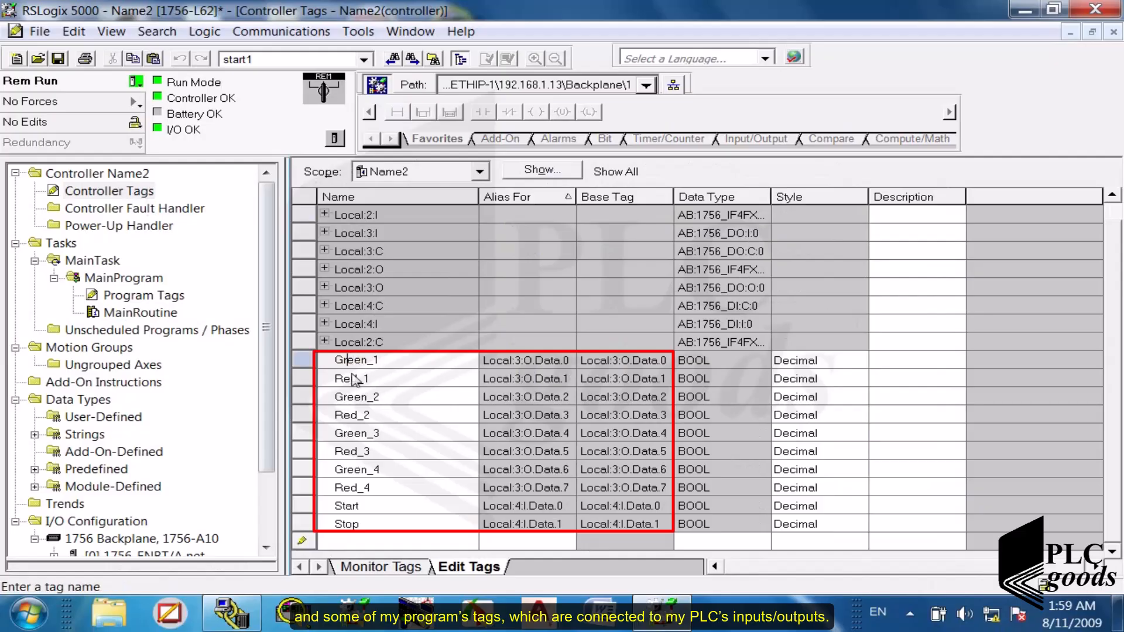
# - Monitor the controller tags' live values and check the IP address in the 1756-ENBT/A Ethernet module's port configuration
pyautogui.click(363, 567)
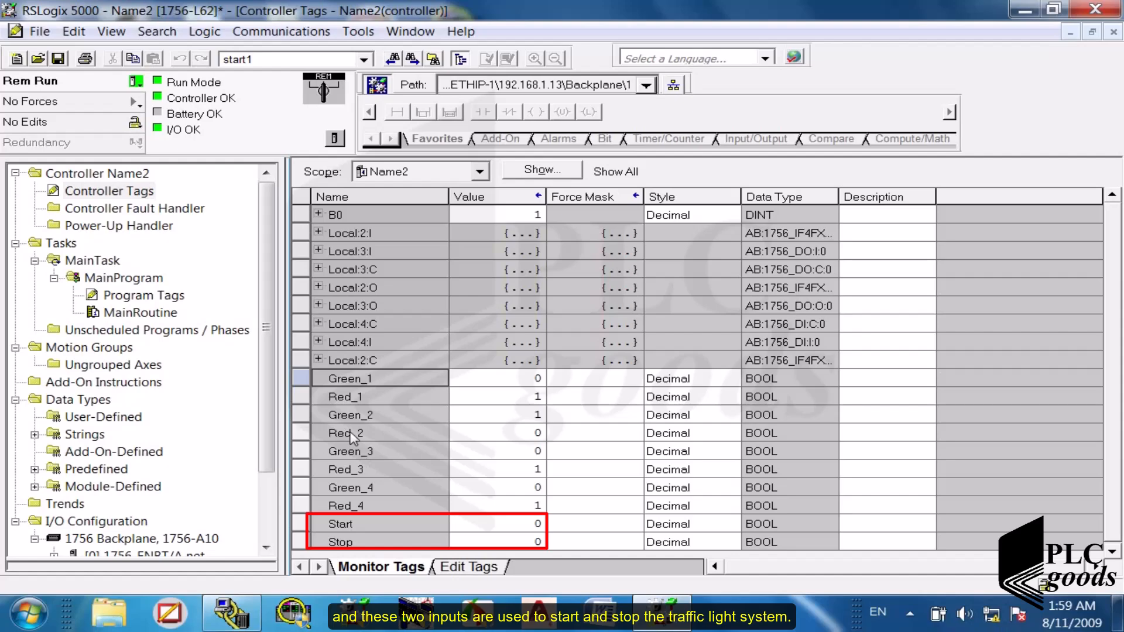
pyautogui.moveTo(266, 439); pyautogui.dragTo(266, 521)
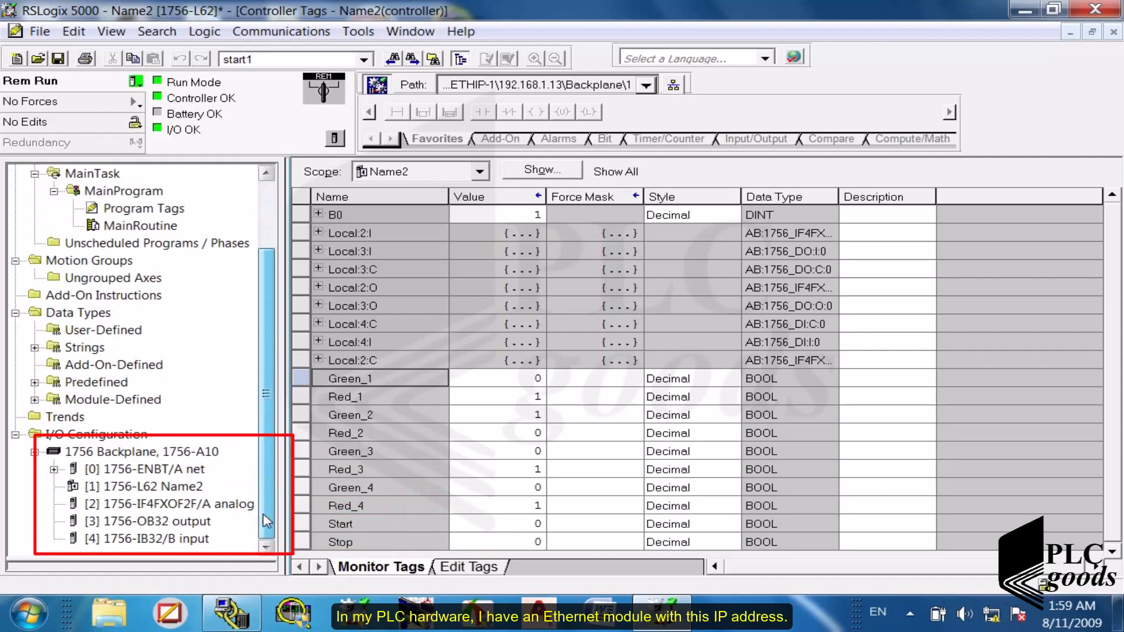
pyautogui.doubleClick(156, 470)
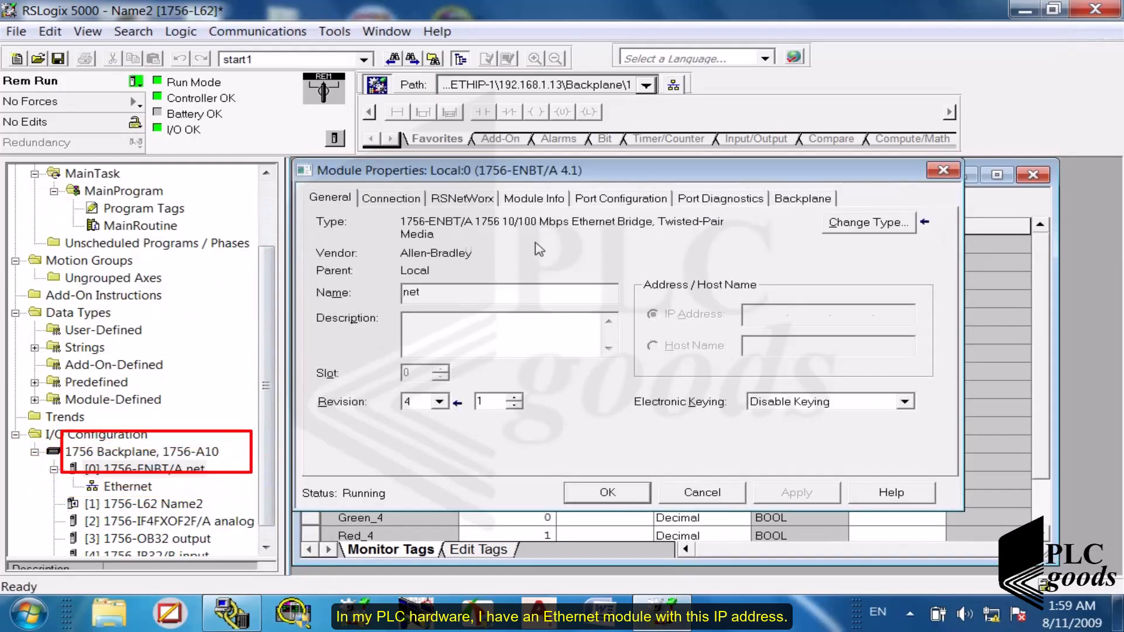
pyautogui.click(588, 200)
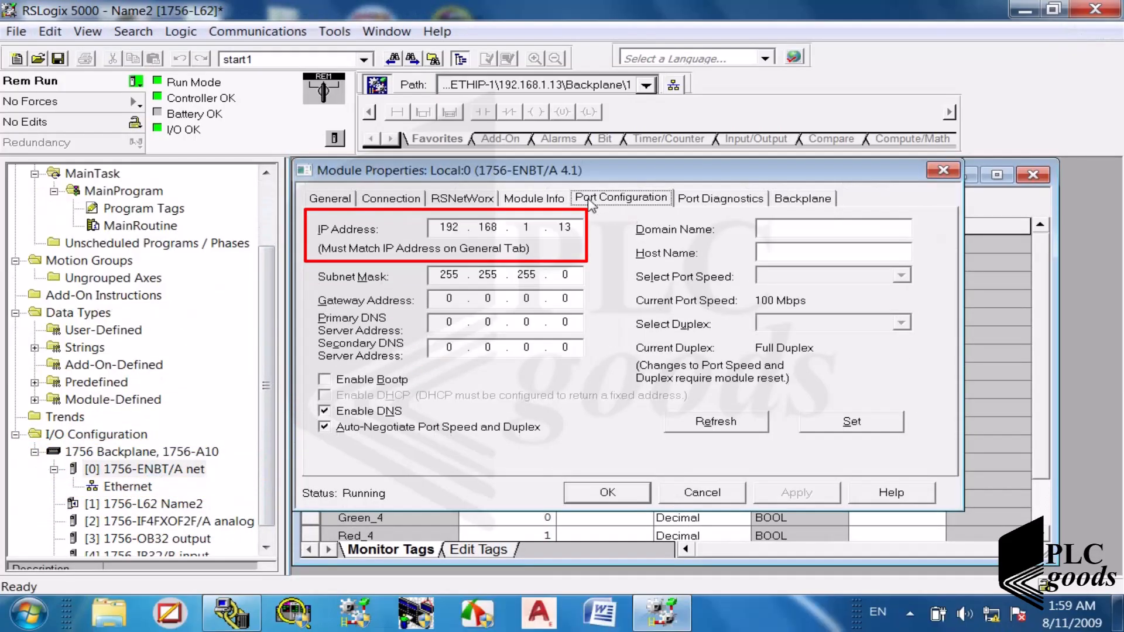
pyautogui.click(433, 227)
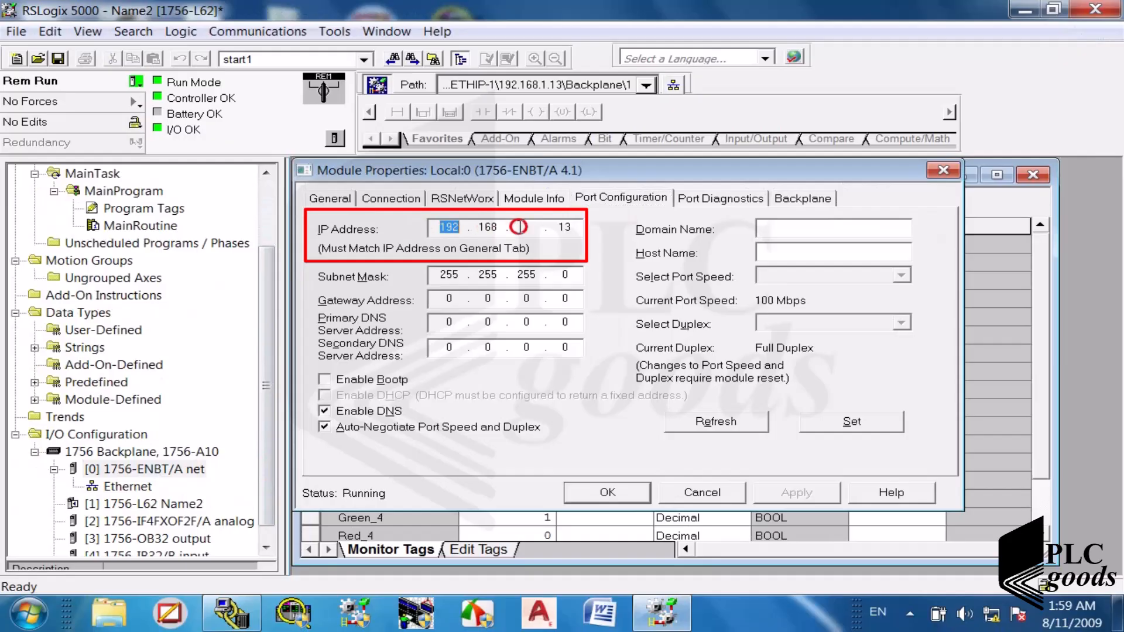
pyautogui.click(943, 170)
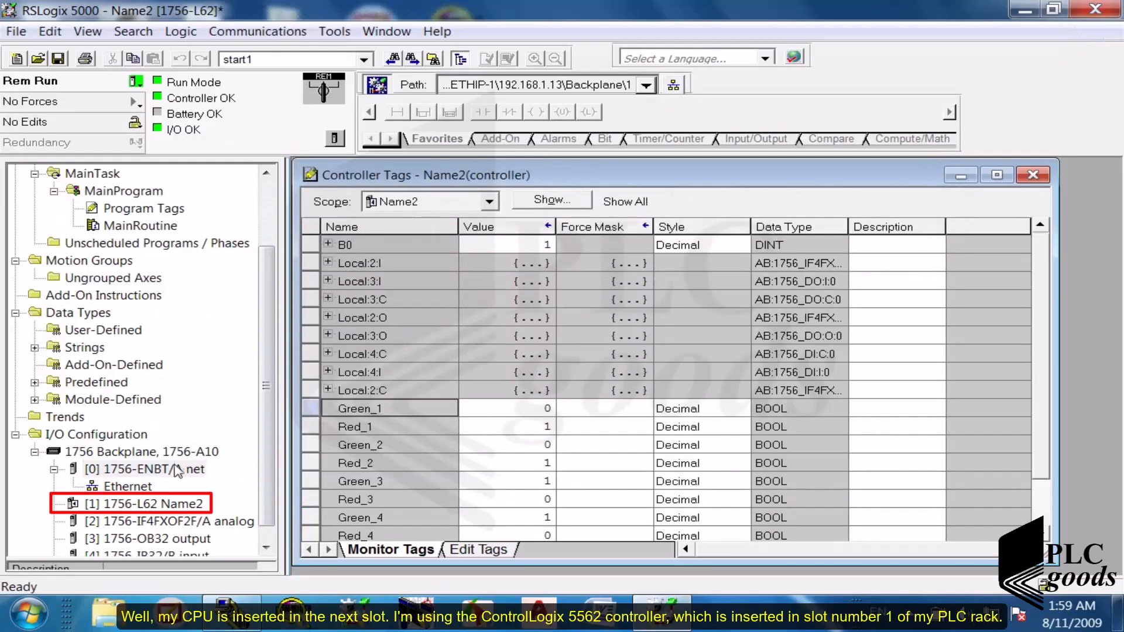
# - Check the slot number of the 1756-L62 controller in its general properties, then close them
pyautogui.click(263, 523)
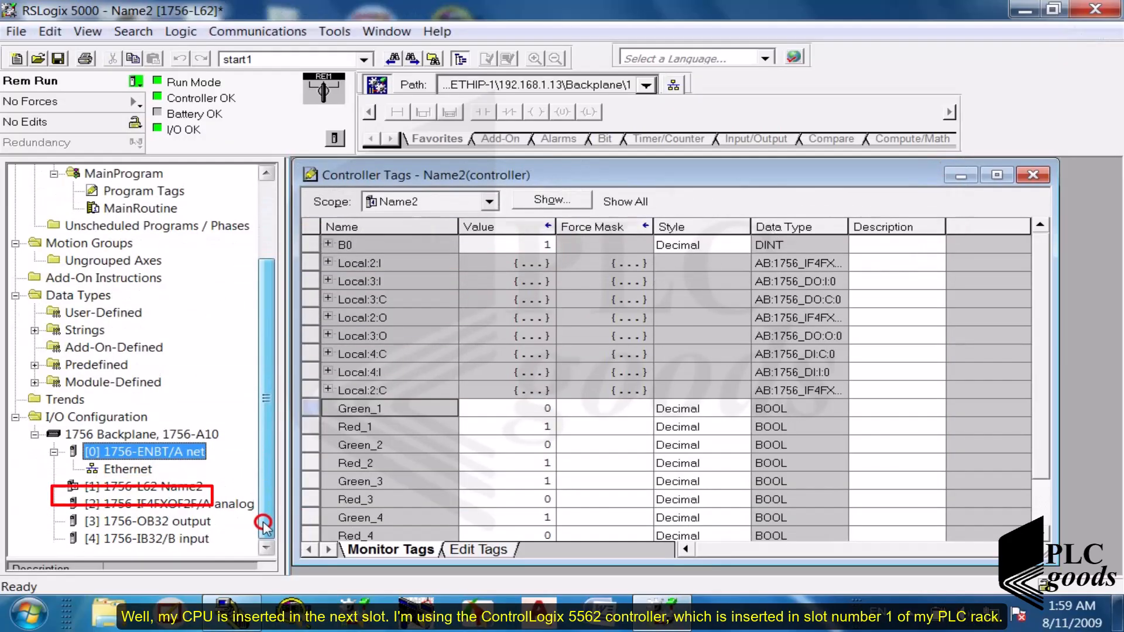
pyautogui.doubleClick(141, 487)
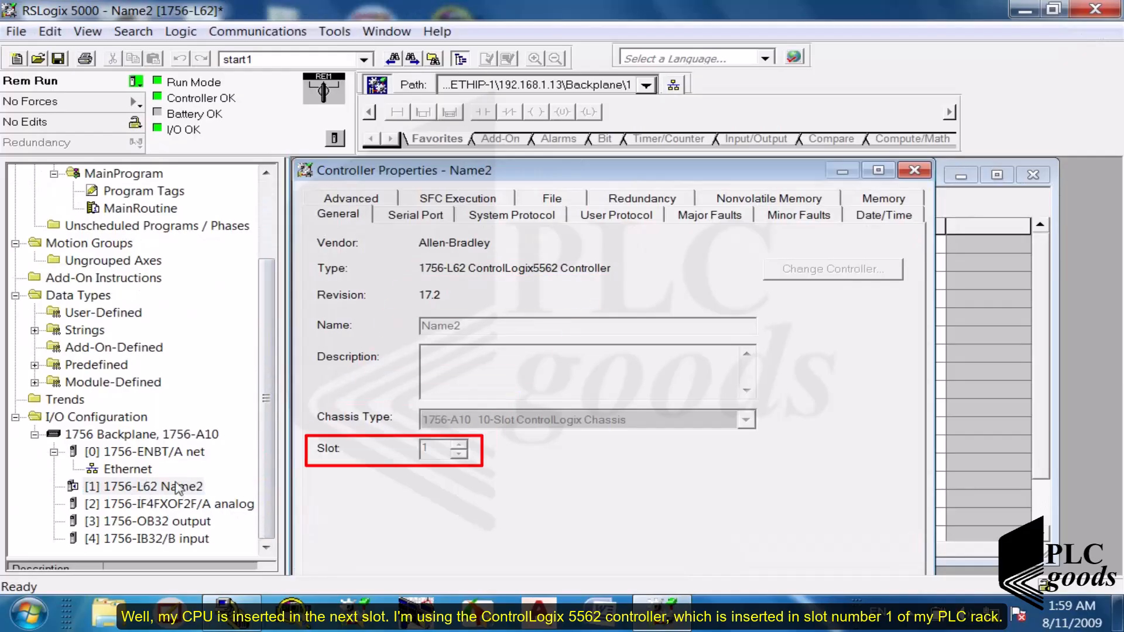
pyautogui.click(427, 450)
pyautogui.click(914, 169)
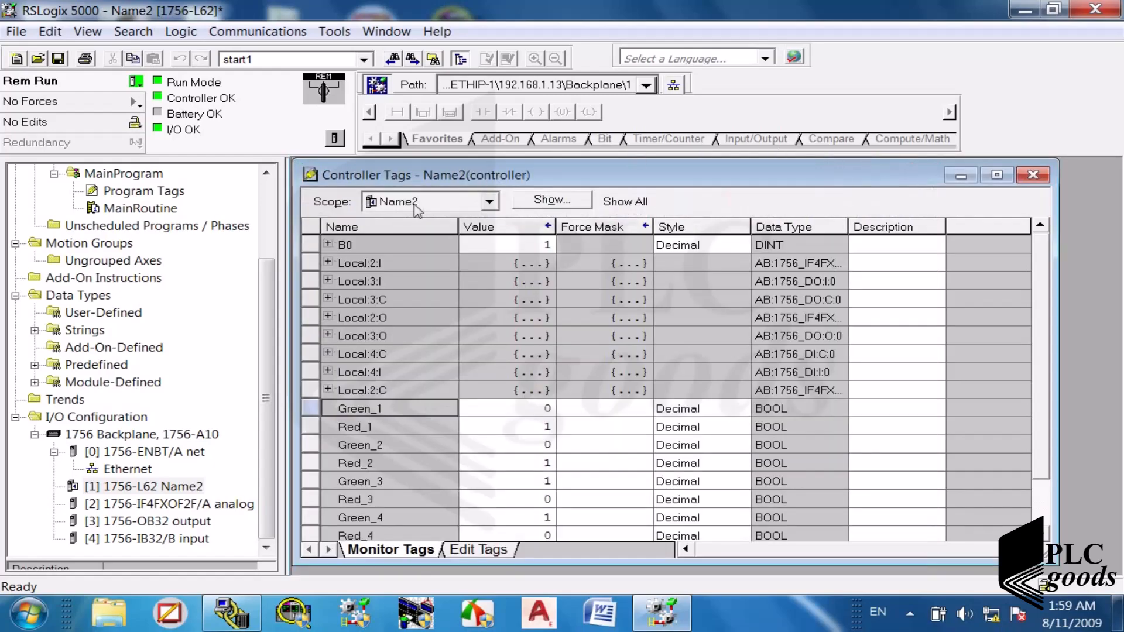
# - Open the MainRoutine of MainProgram and look through its ladder rungs
pyautogui.scroll(2, 273, 222)
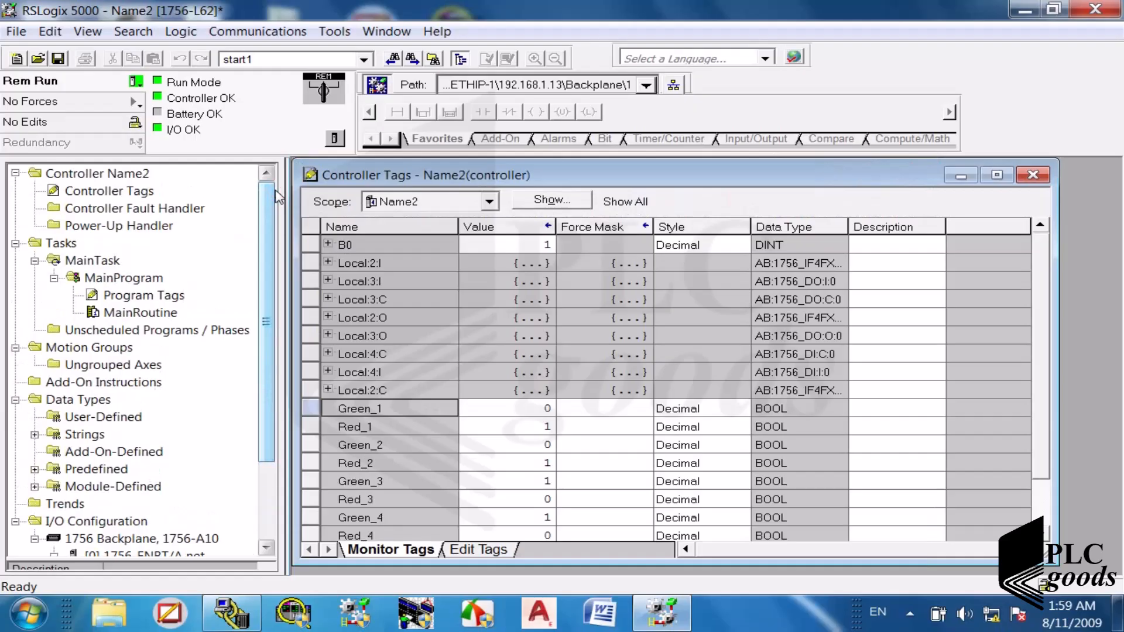
pyautogui.doubleClick(138, 314)
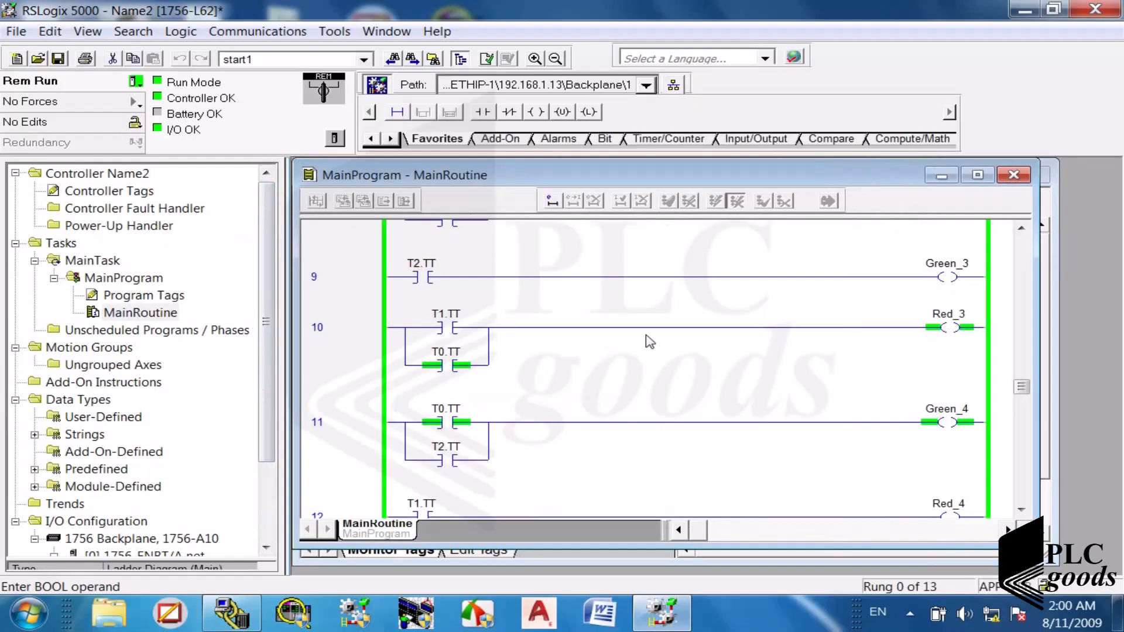
pyautogui.scroll(10, 650, 342)
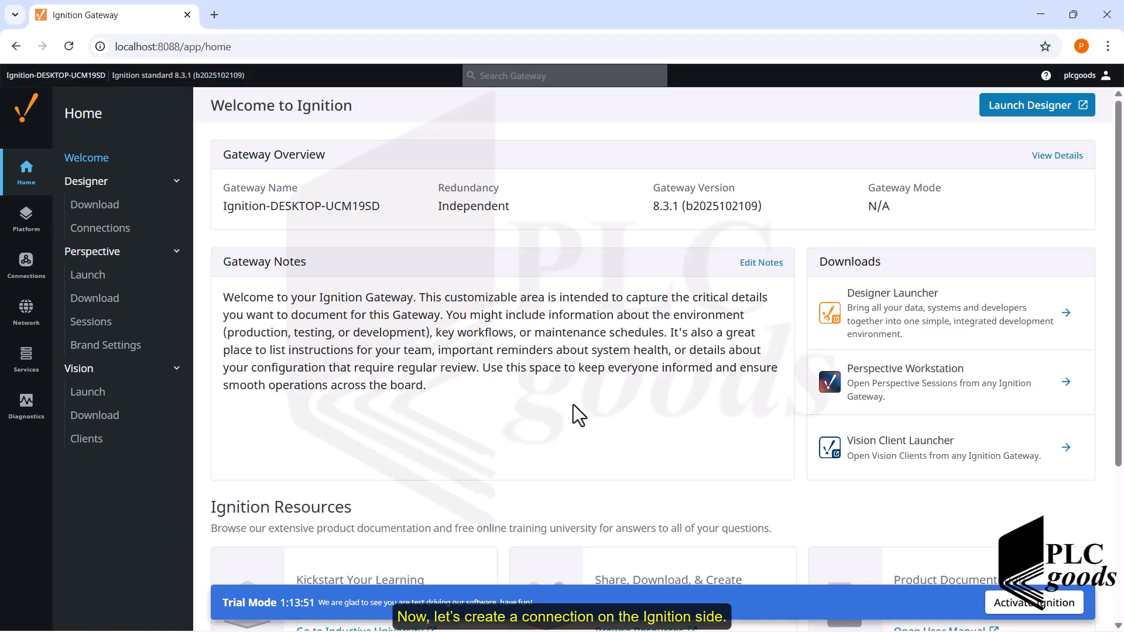
# - Open Command Prompt, run ipconfig and check the IPv4 address and subnet mask of the Ethernet adapter
pyautogui.press('super')
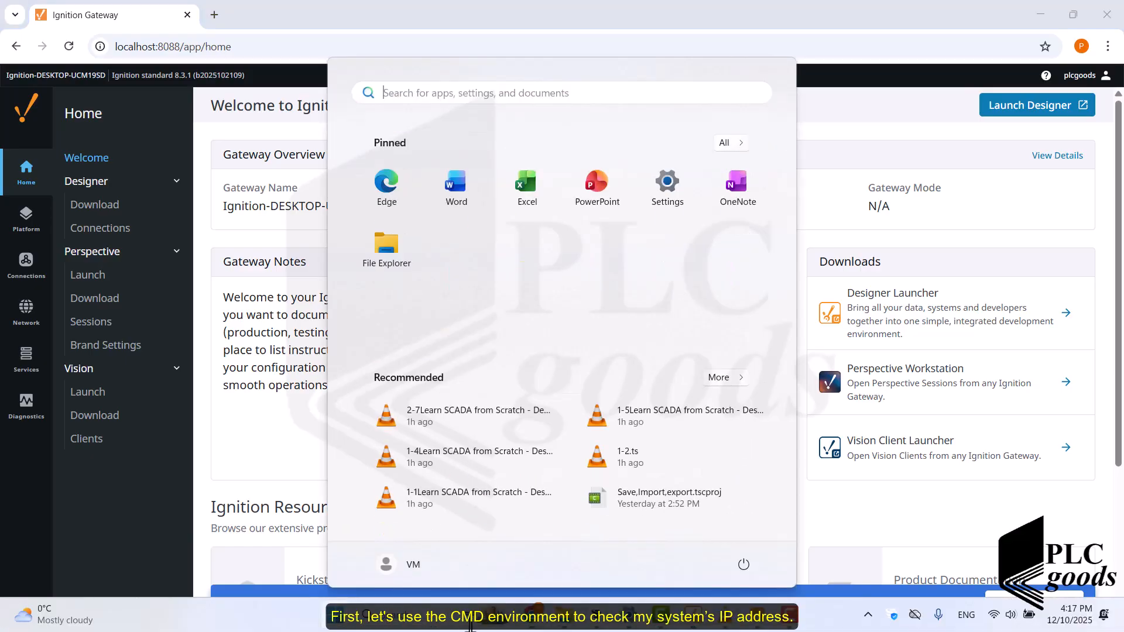
pyautogui.click(441, 613)
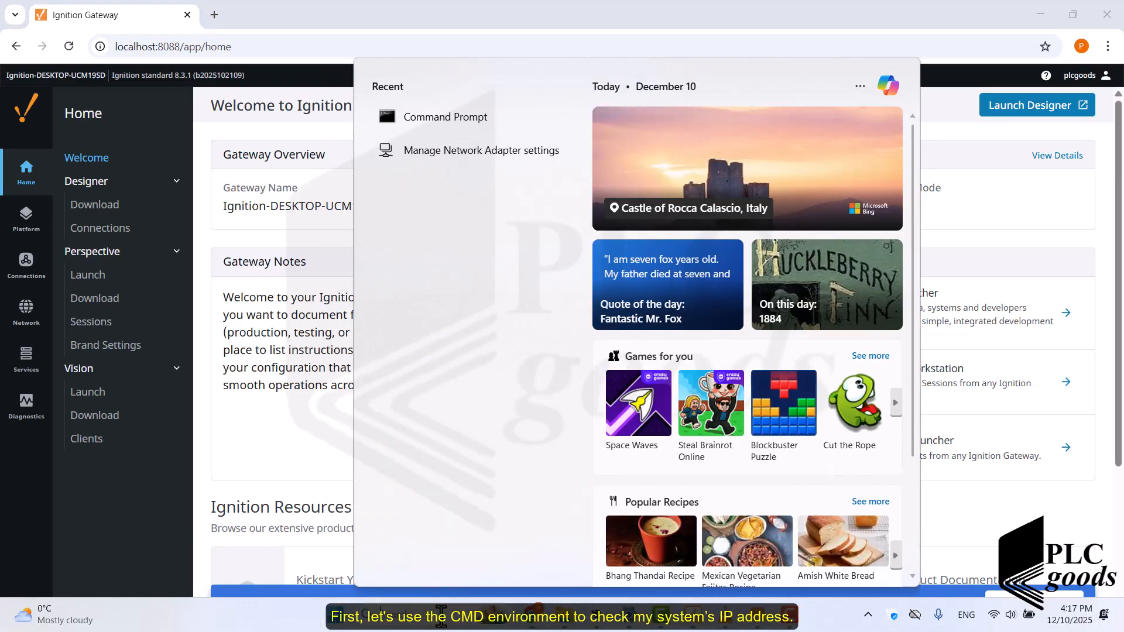
pyautogui.write('cmd')
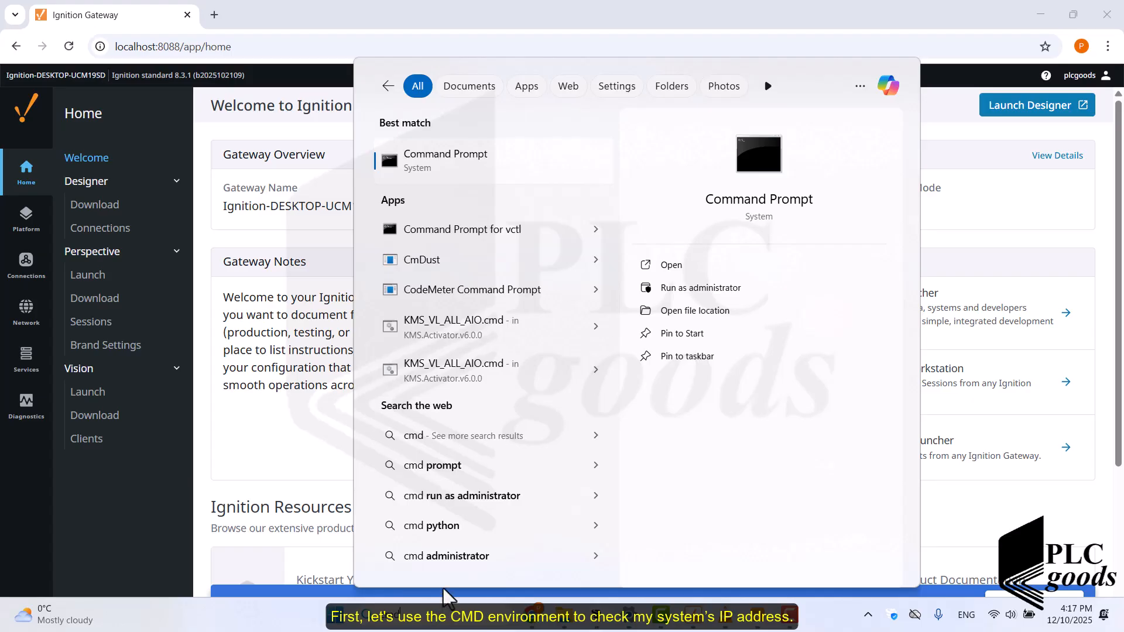
pyautogui.click(430, 171)
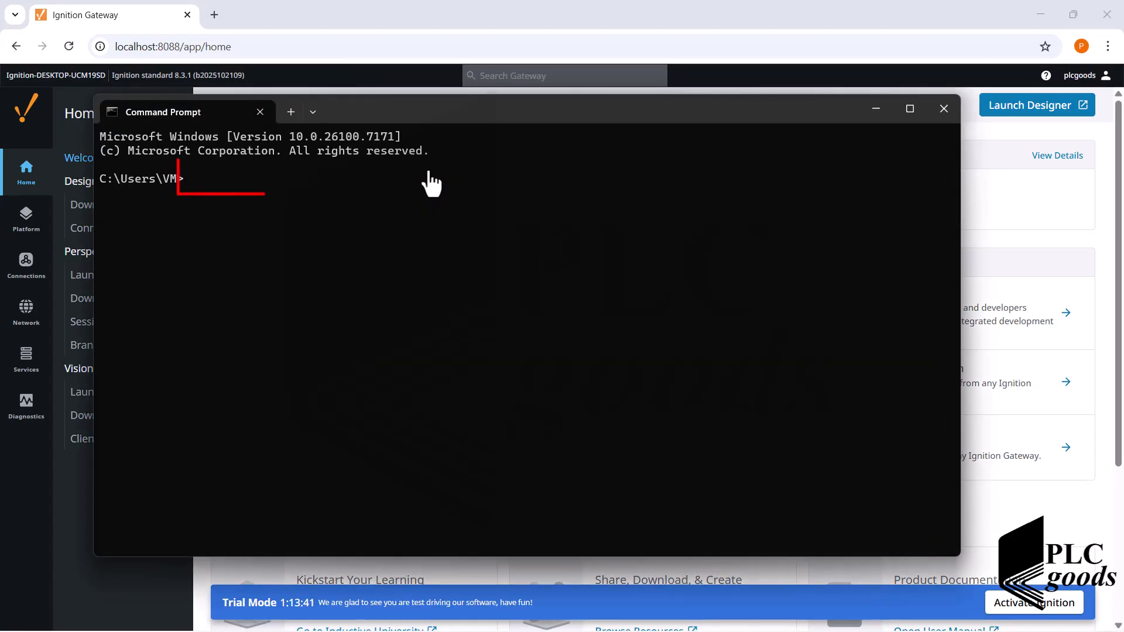
pyautogui.write('ipconfig')
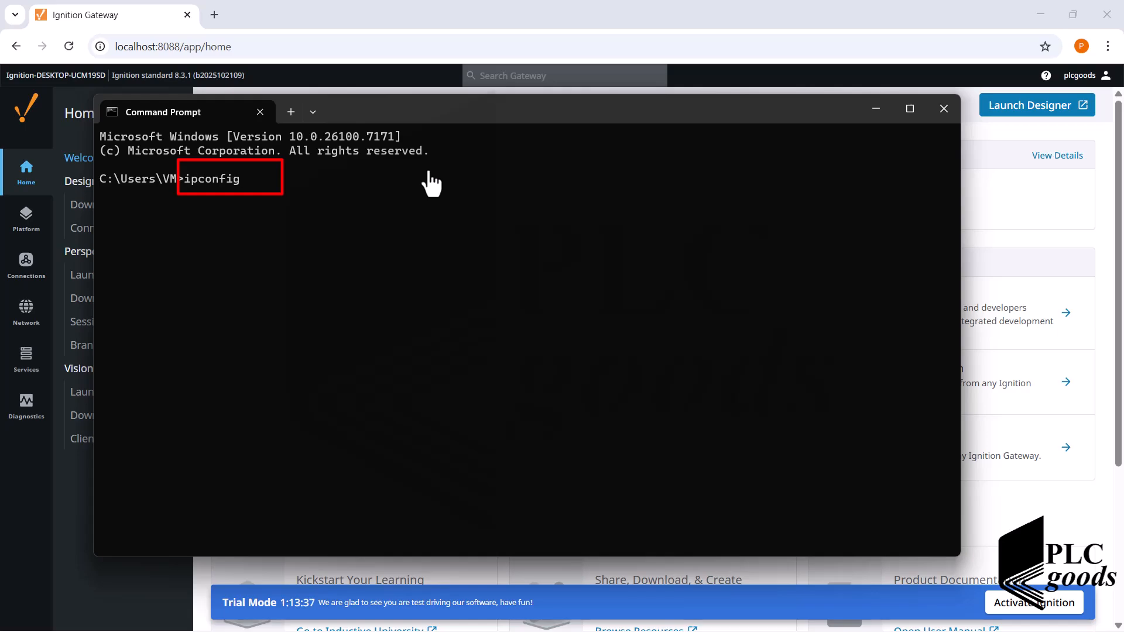
pyautogui.press('Return')
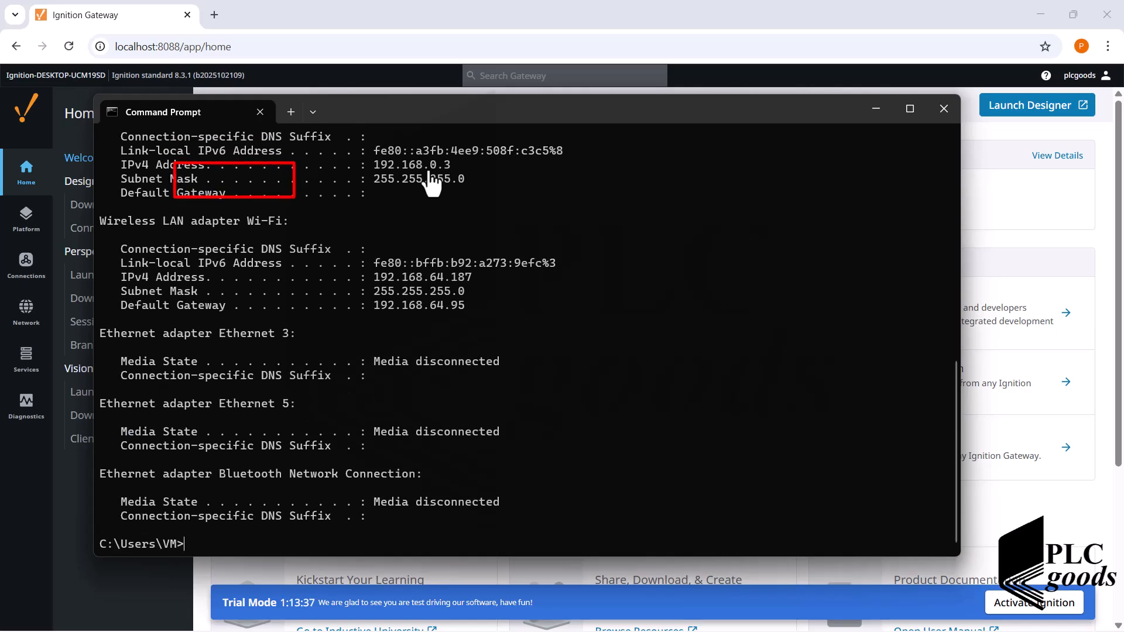
pyautogui.scroll(2, 426, 170)
pyautogui.scroll(1, 426, 170)
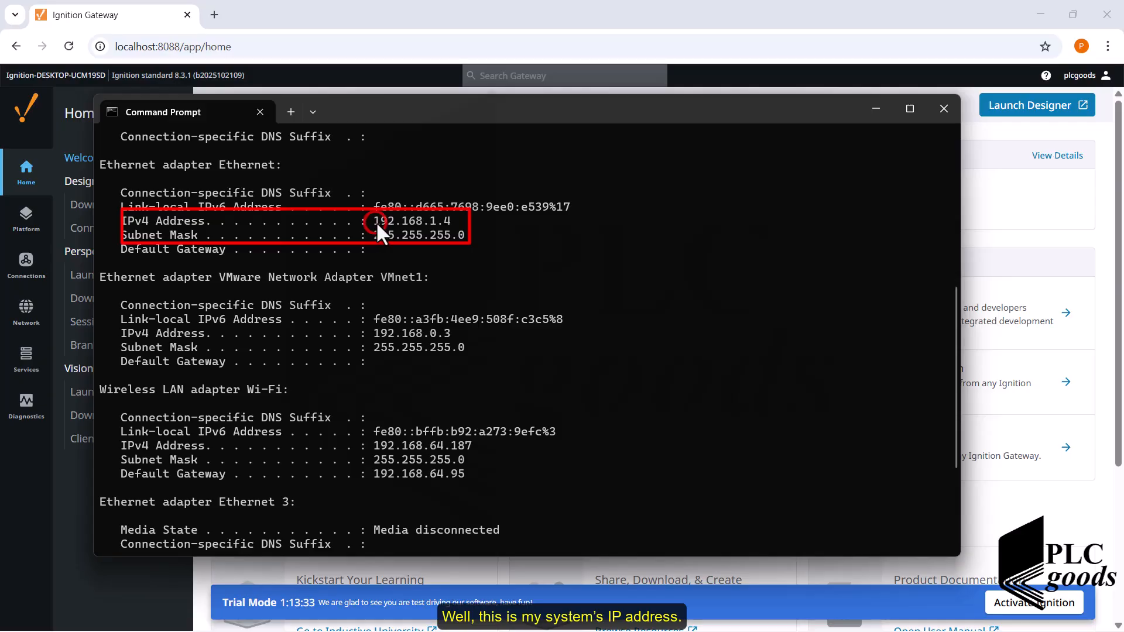
pyautogui.moveTo(376, 221); pyautogui.dragTo(471, 245)
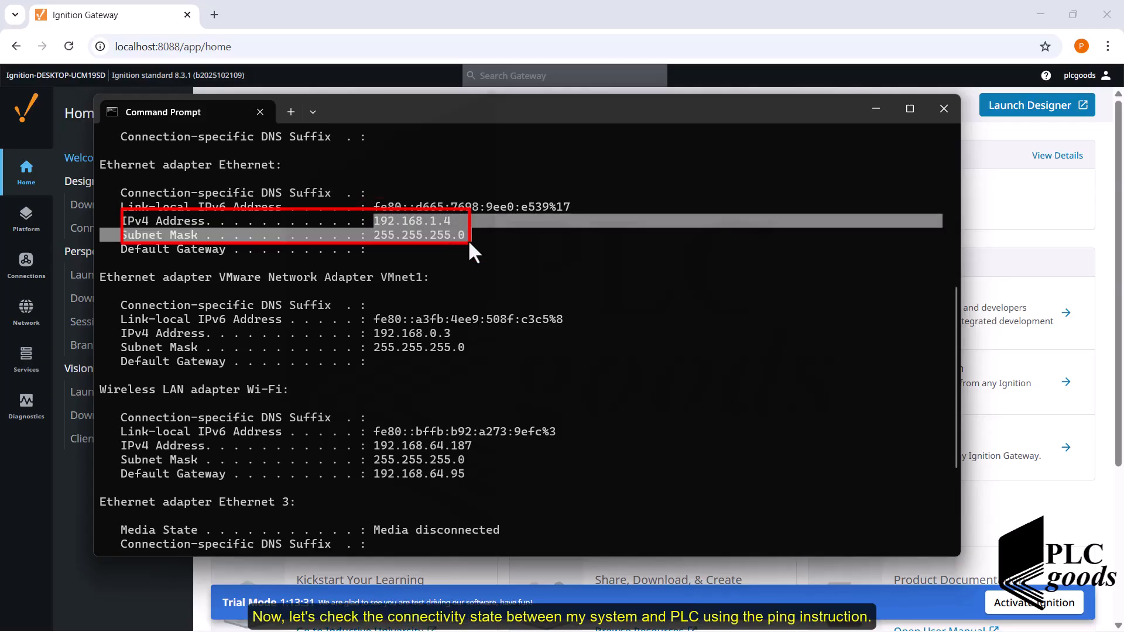
# - Test the connection to the PLC by pinging 192.168.1.13, and close Command Prompt
pyautogui.scroll(-4, 468, 241)
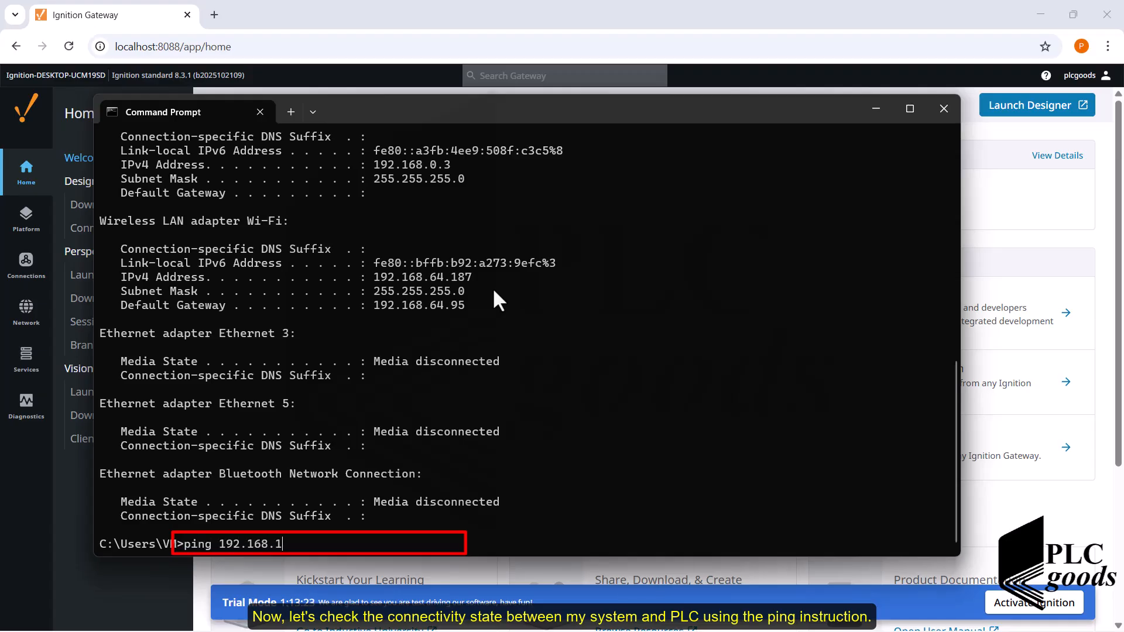
pyautogui.press('Return')
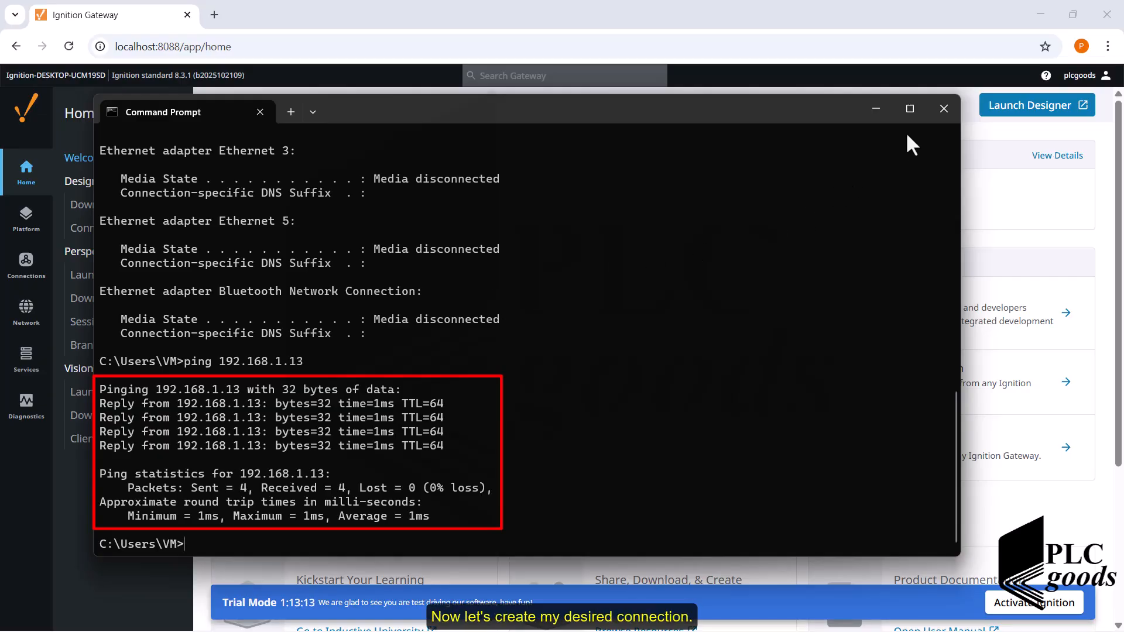
pyautogui.click(942, 109)
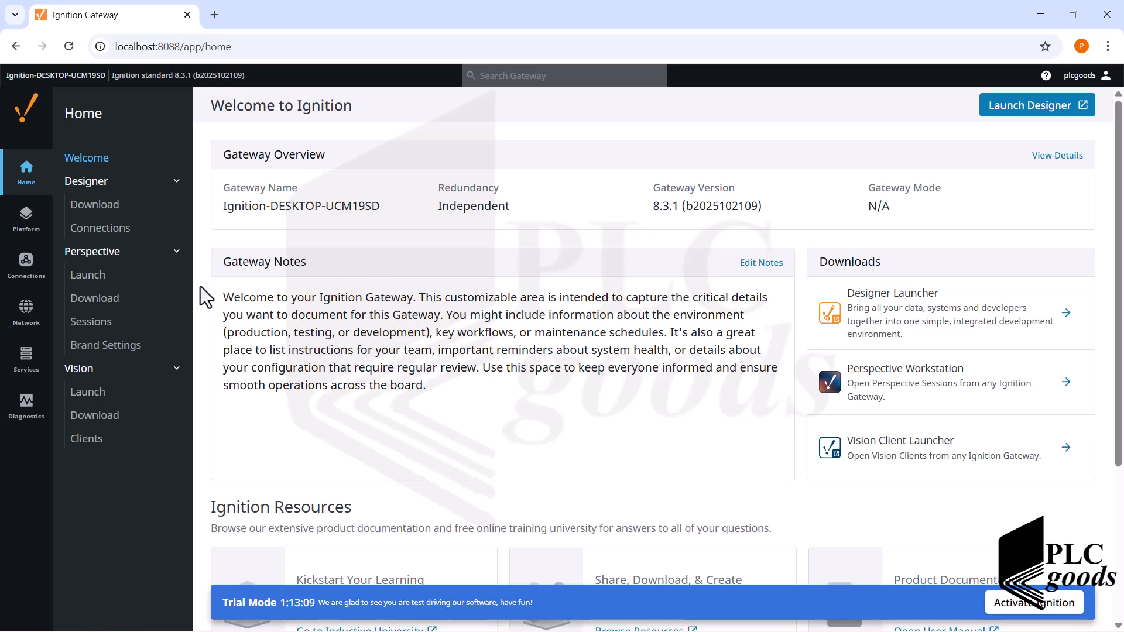
# - Start a new device connection in the Ignition Gateway using the Allen-Bradley Logix Driver and proceed to its configuration
pyautogui.click(25, 267)
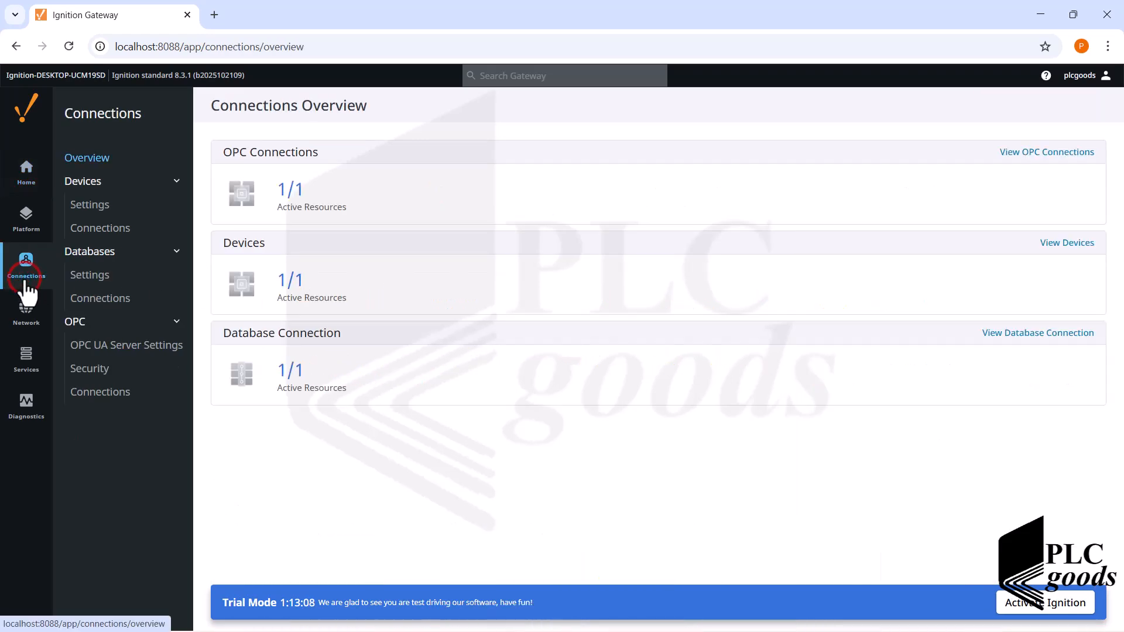
pyautogui.click(100, 229)
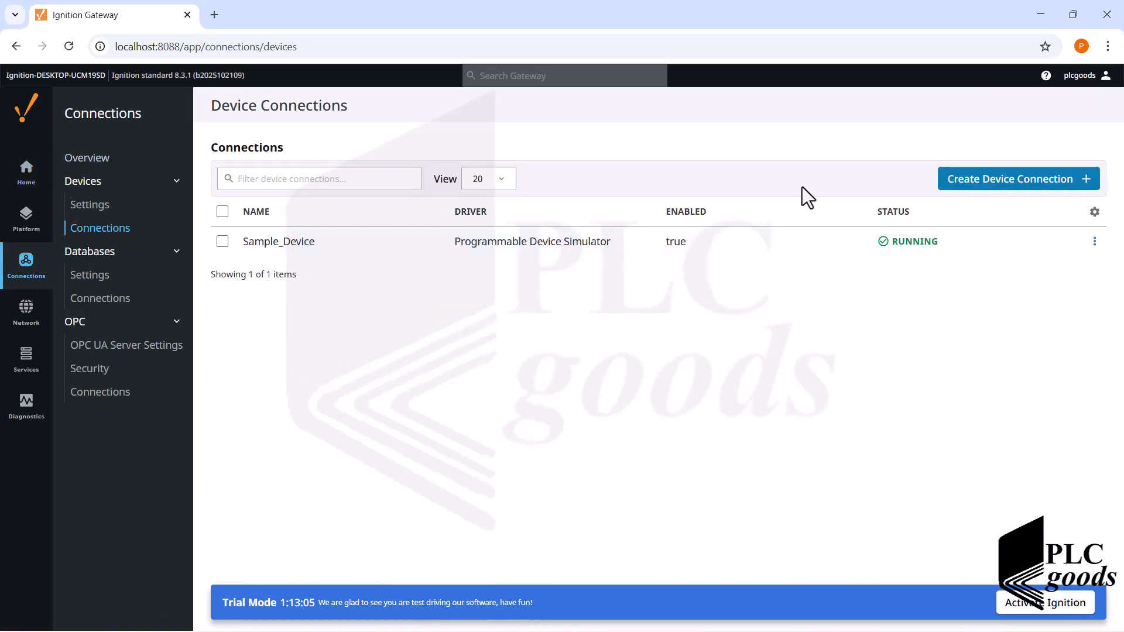
pyautogui.click(941, 178)
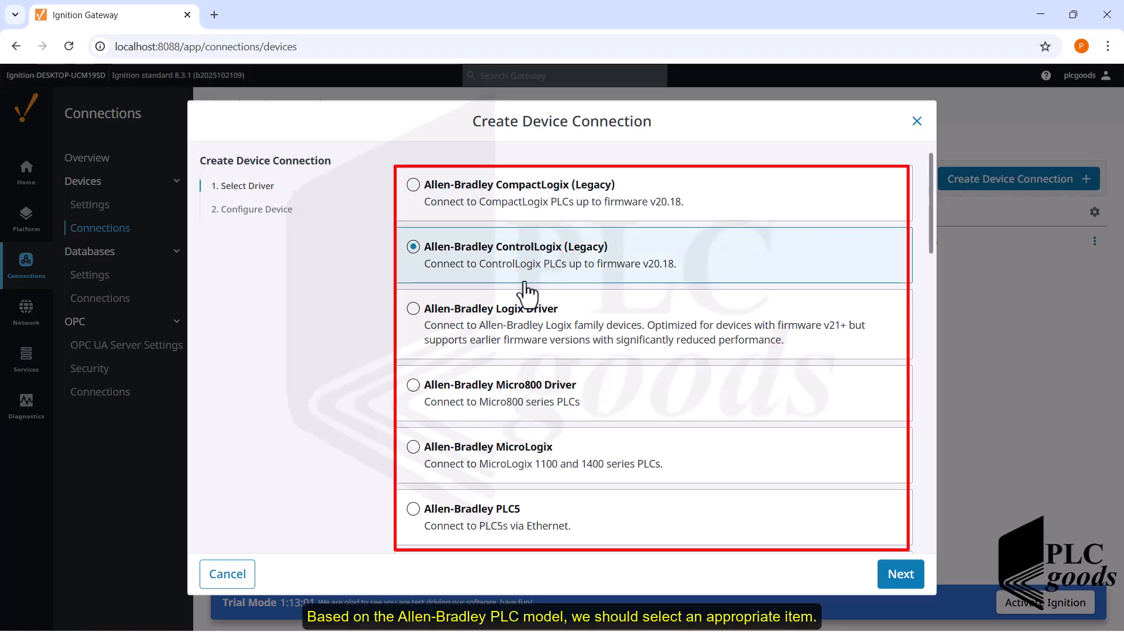
pyautogui.click(512, 309)
pyautogui.scroll(-1, 508, 304)
pyautogui.scroll(1, 502, 297)
pyautogui.click(491, 310)
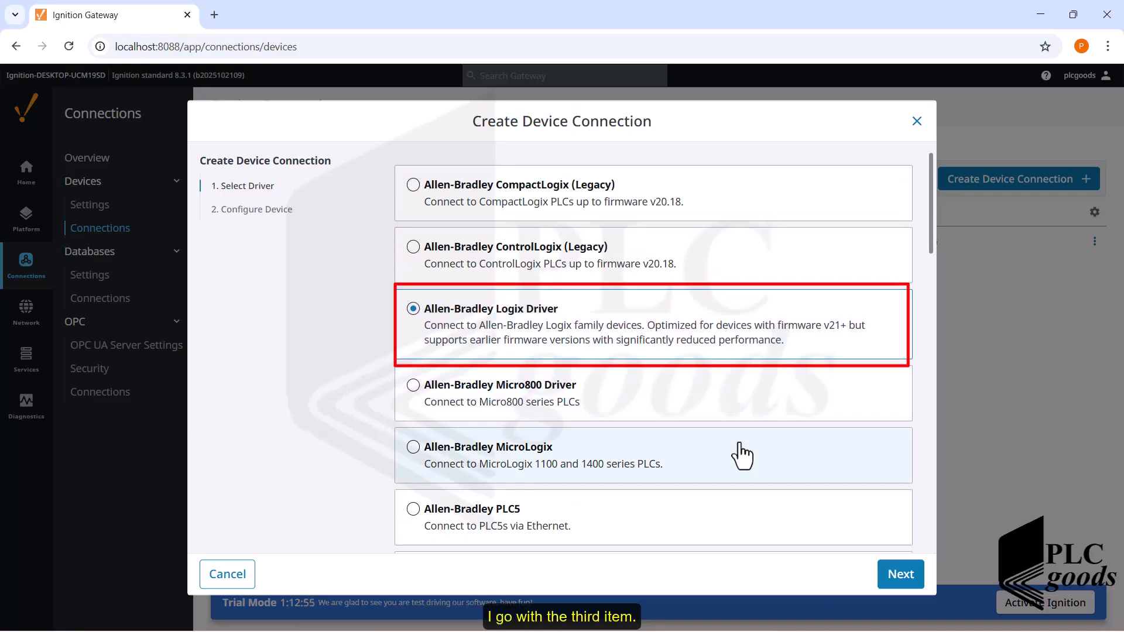
pyautogui.click(898, 573)
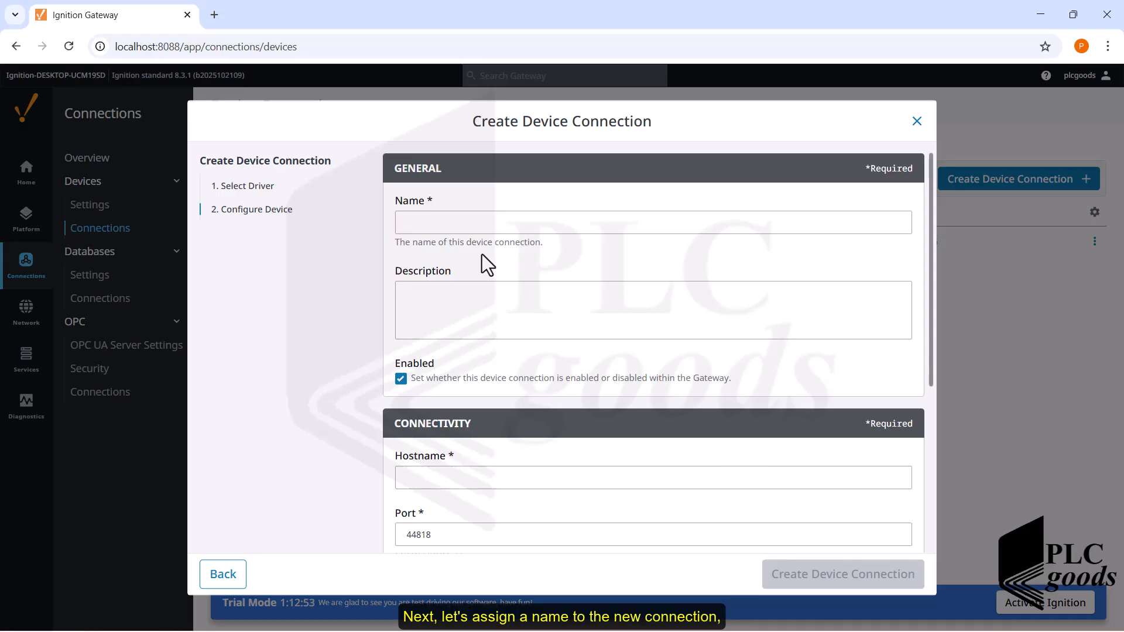
# - Name the device connection logix5562 and set its hostname to 192.168.1.13
pyautogui.click(447, 226)
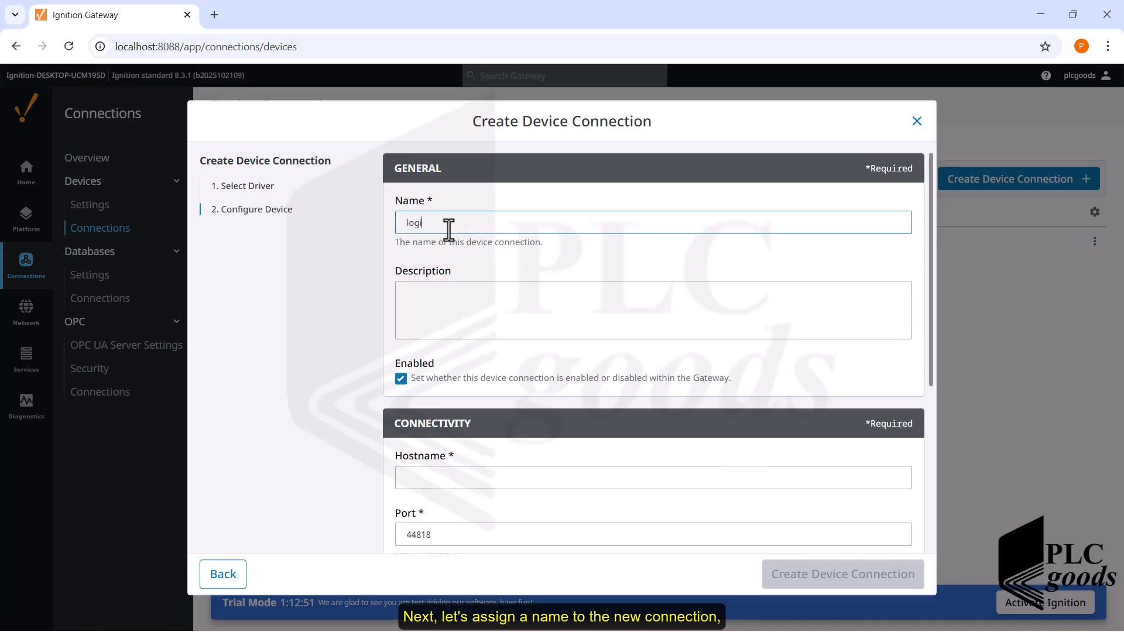
pyautogui.write('logix5562')
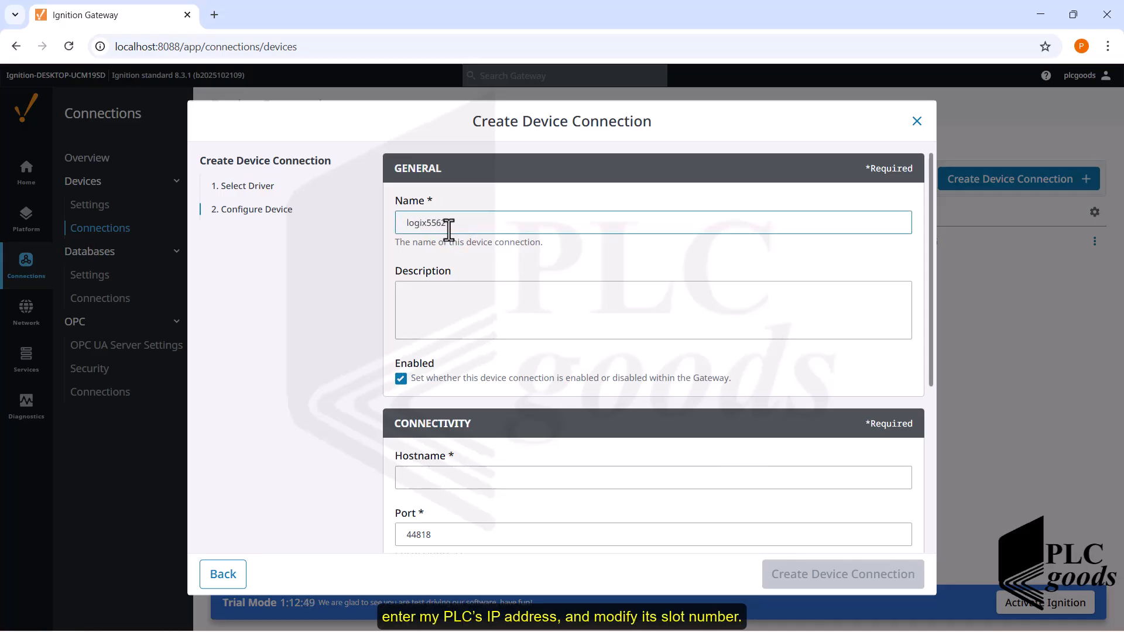
pyautogui.scroll(-4, 445, 234)
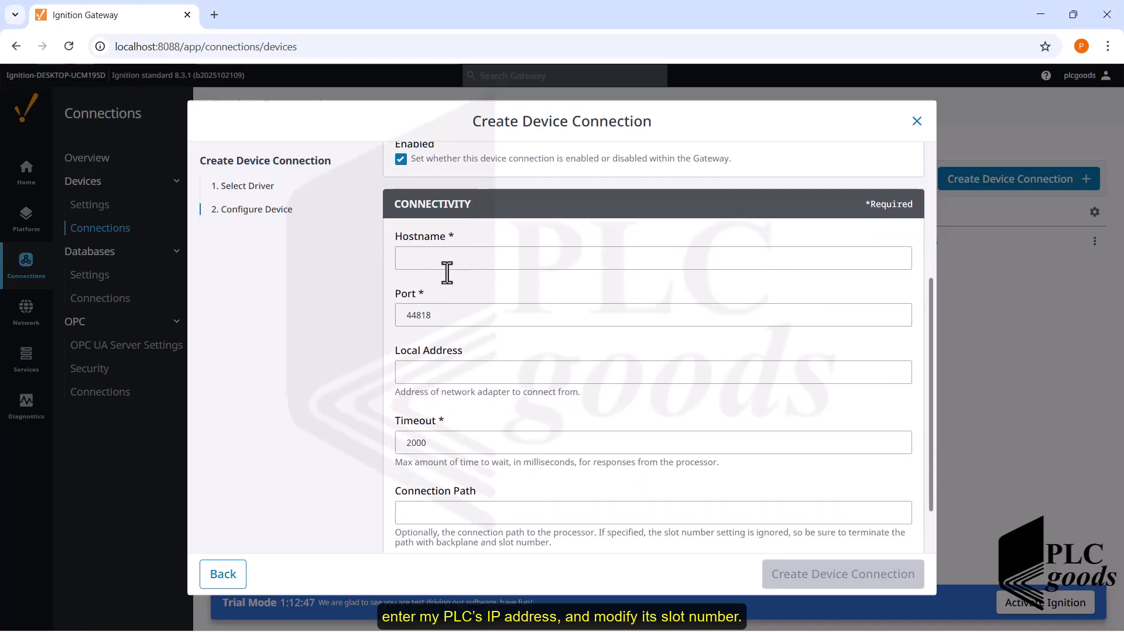
pyautogui.click(436, 258)
pyautogui.write('192')
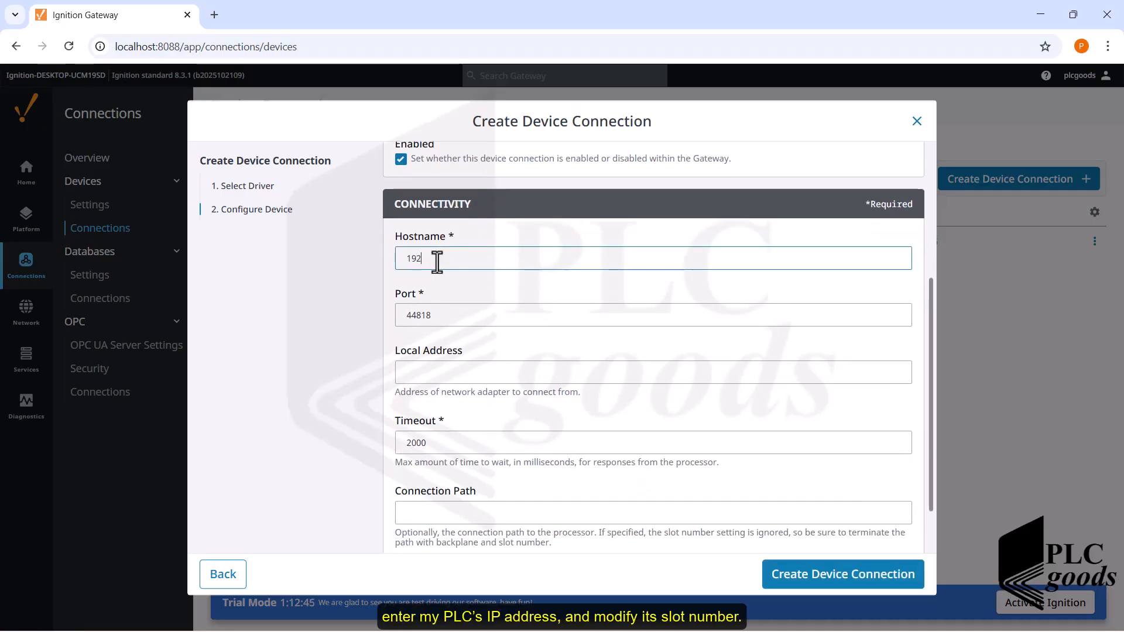
pyautogui.write('.168.1.13')
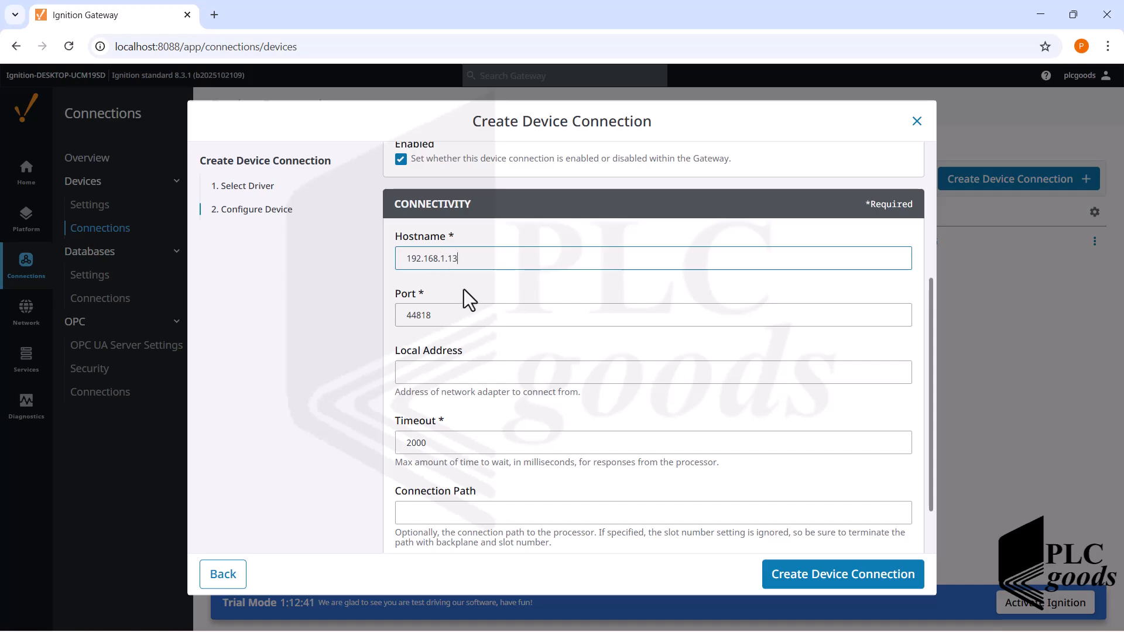
pyautogui.scroll(-1, 464, 289)
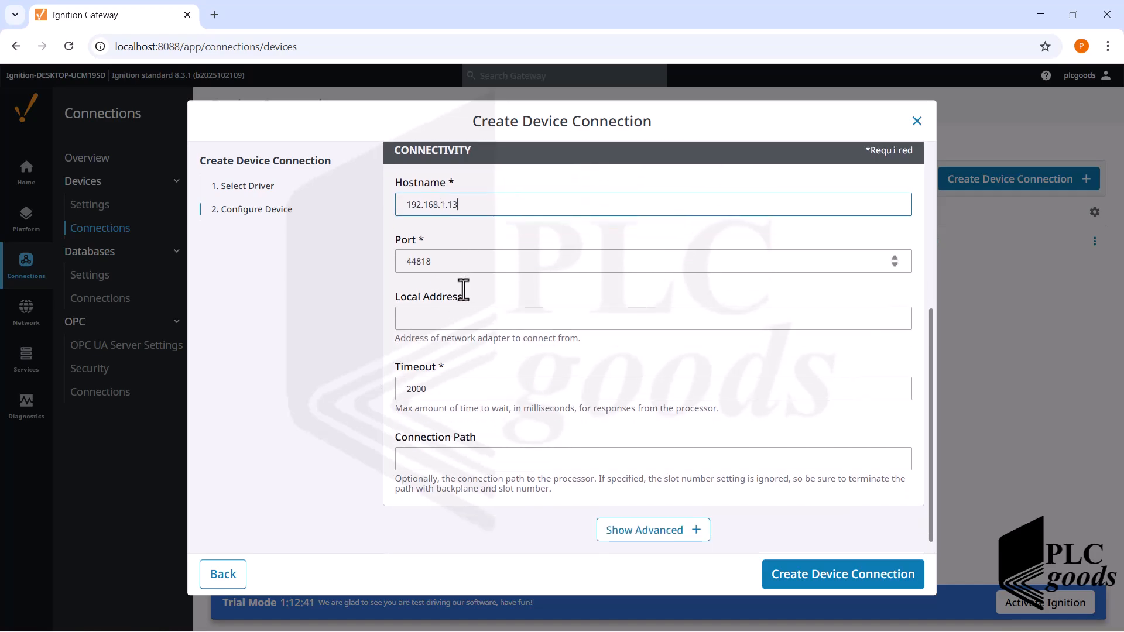
# - Set the slot number to 1 in the advanced settings, create the device connection and check the status of logix5562
pyautogui.click(644, 534)
pyautogui.scroll(-3, 559, 454)
pyautogui.scroll(-4, 560, 454)
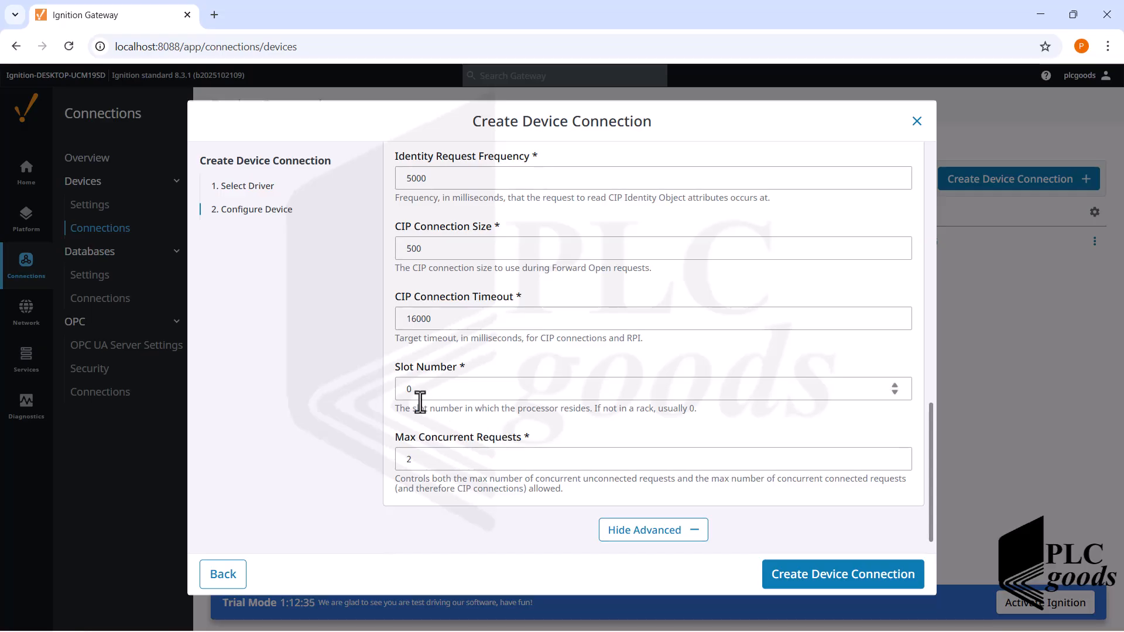
pyautogui.doubleClick(404, 389)
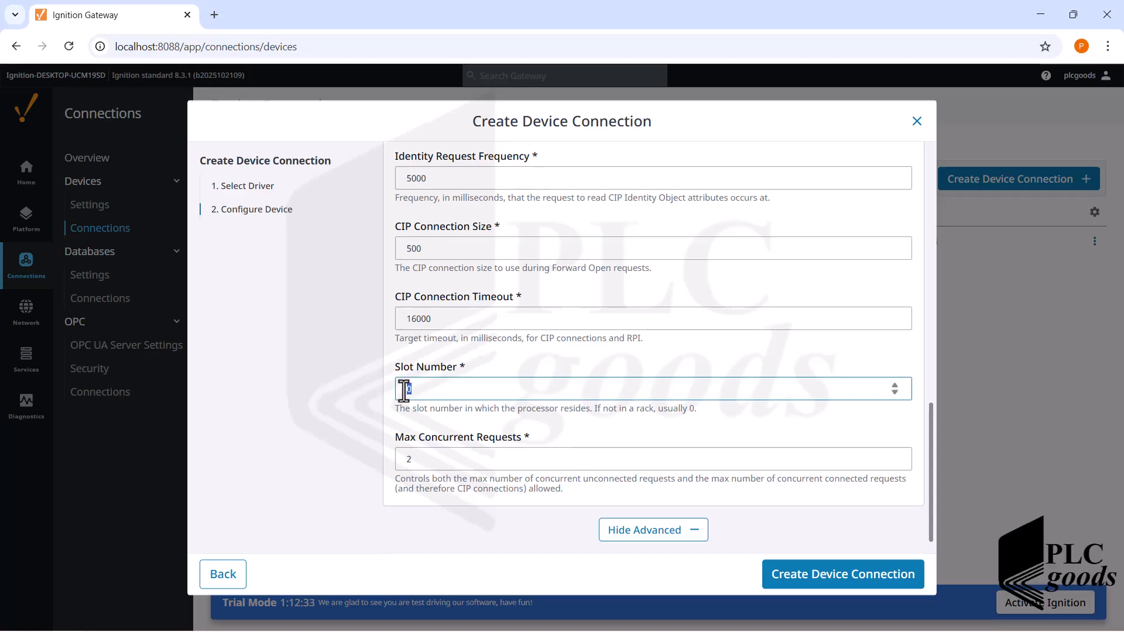
pyautogui.write('1')
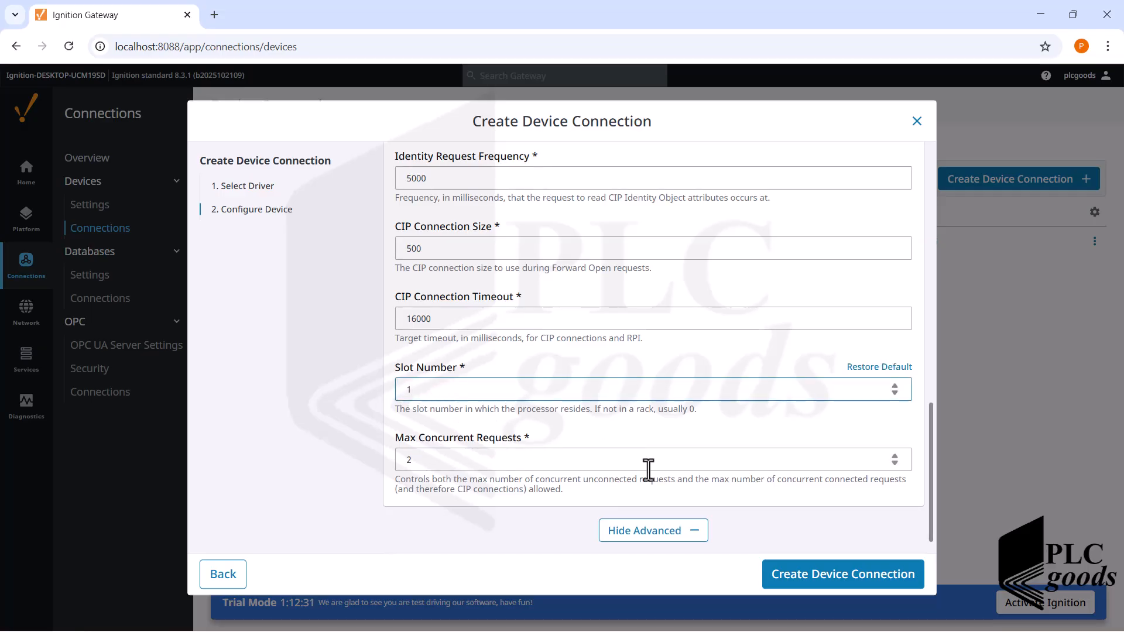
pyautogui.click(808, 579)
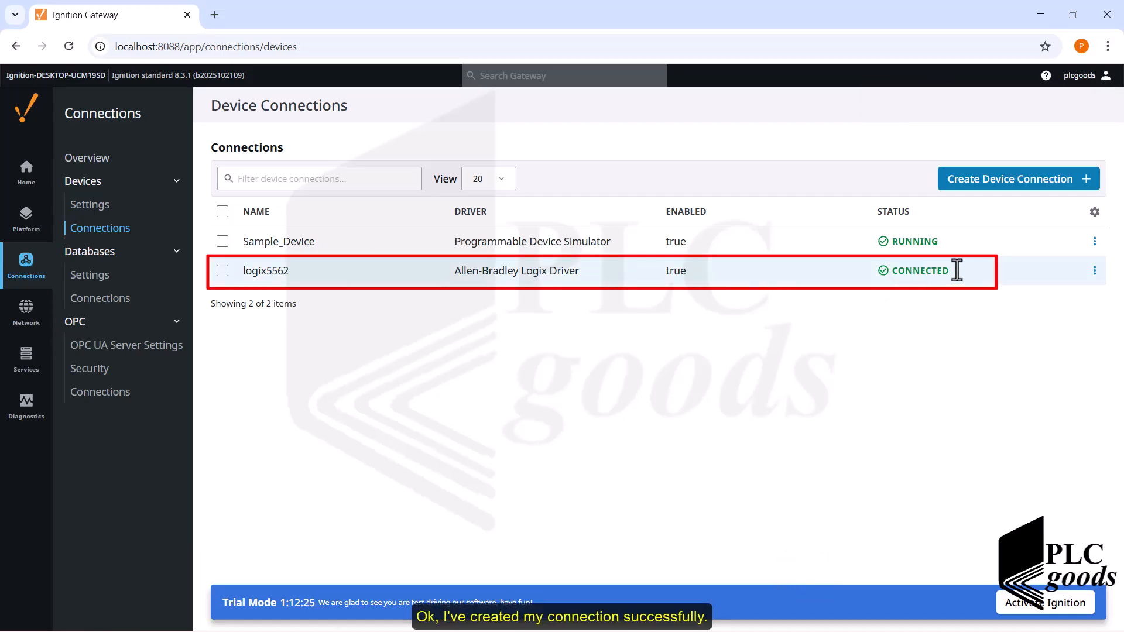
pyautogui.moveTo(948, 271); pyautogui.dragTo(877, 276)
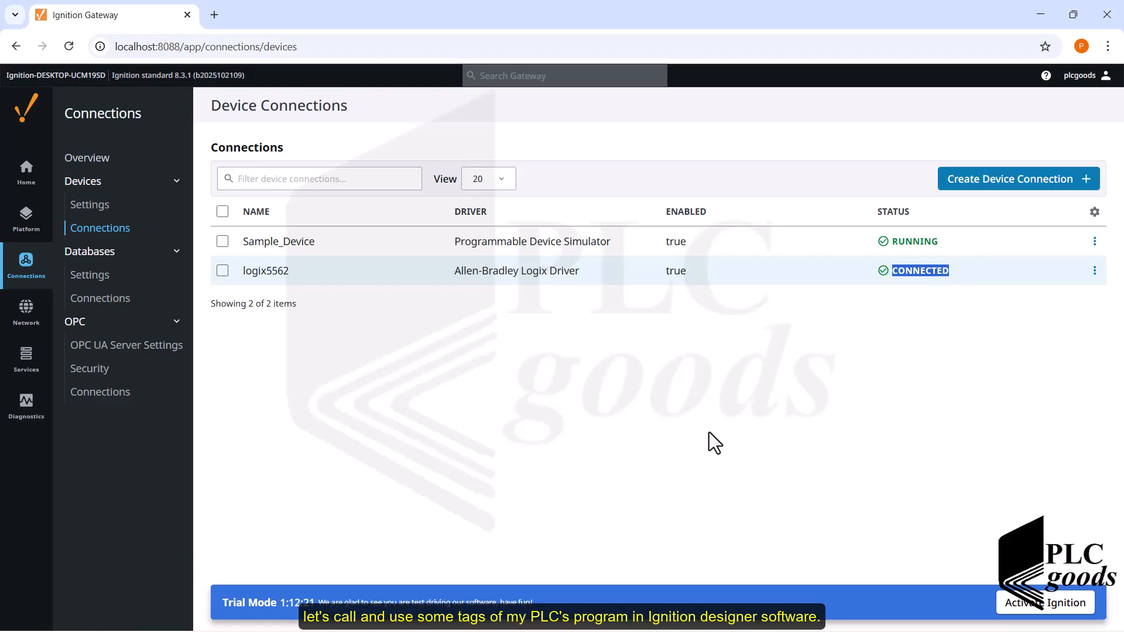
# - Switch to Ignition Designer with the My_samplequickstart project and open the MyfirstScreen window
pyautogui.press('super')
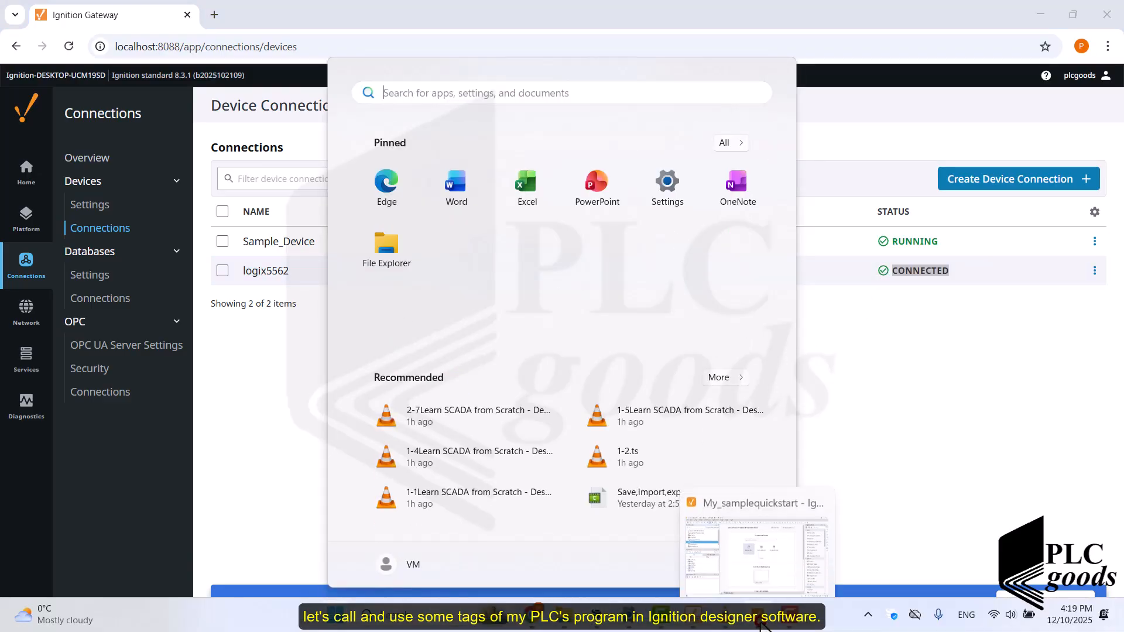
pyautogui.click(761, 625)
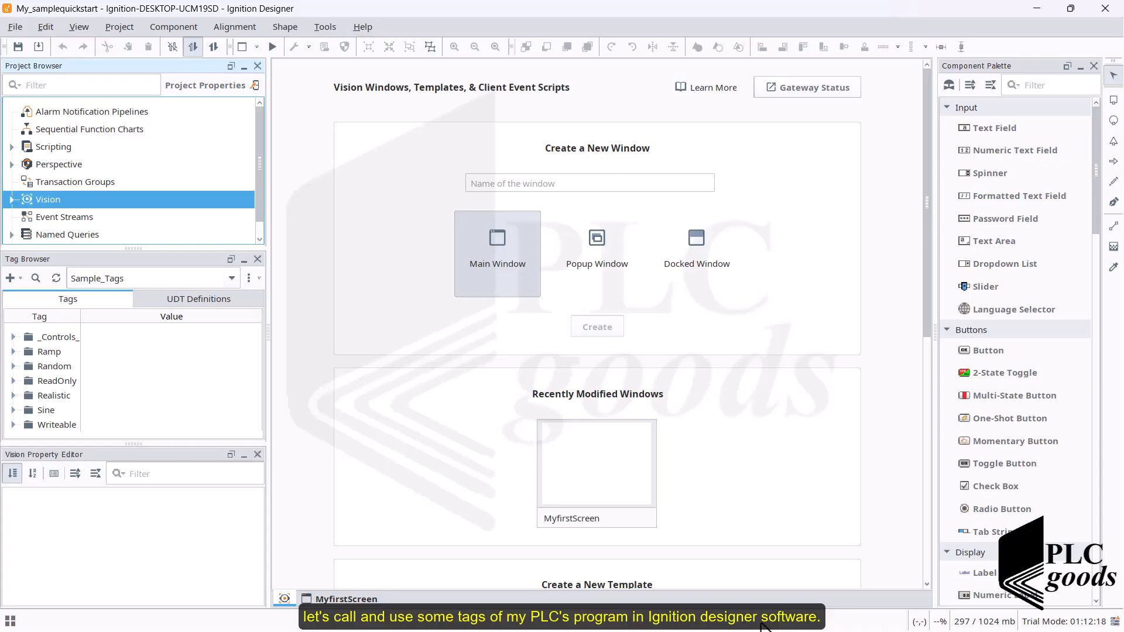
pyautogui.click(591, 468)
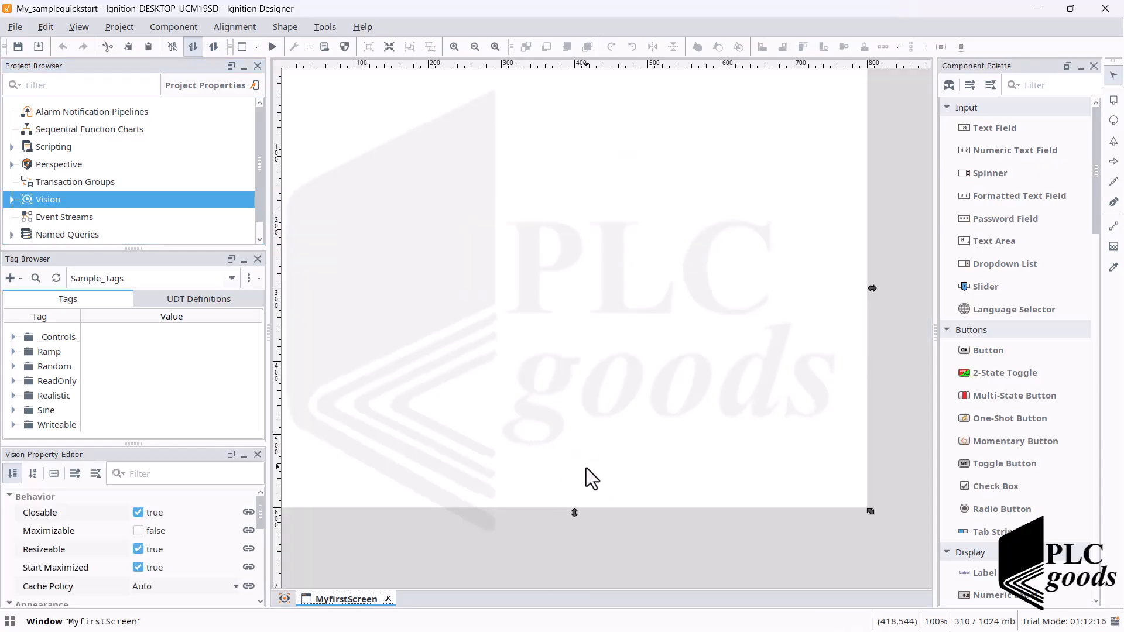
# - Switch the Tag Browser to the default provider and browse the connected devices of the Ignition OPC UA Server
pyautogui.click(231, 279)
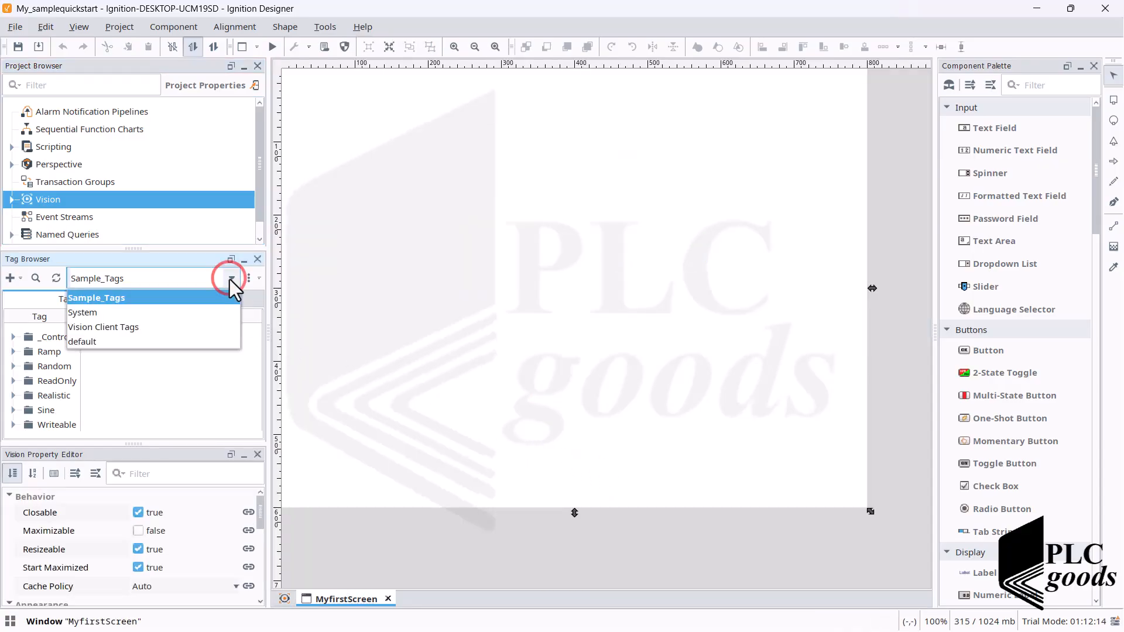
pyautogui.click(82, 341)
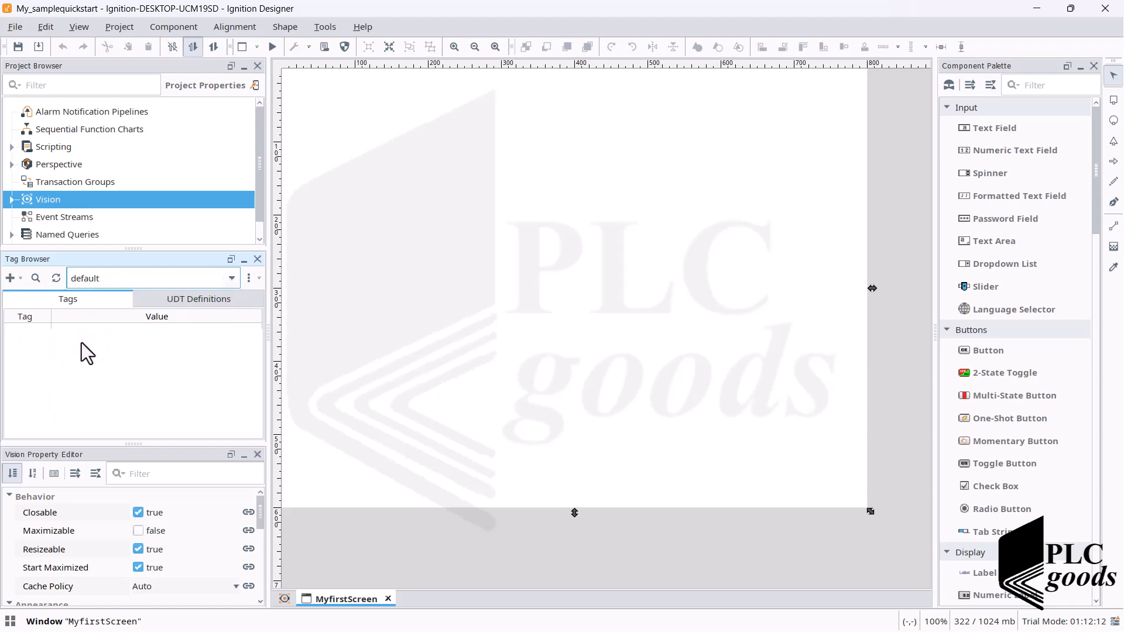
pyautogui.click(20, 279)
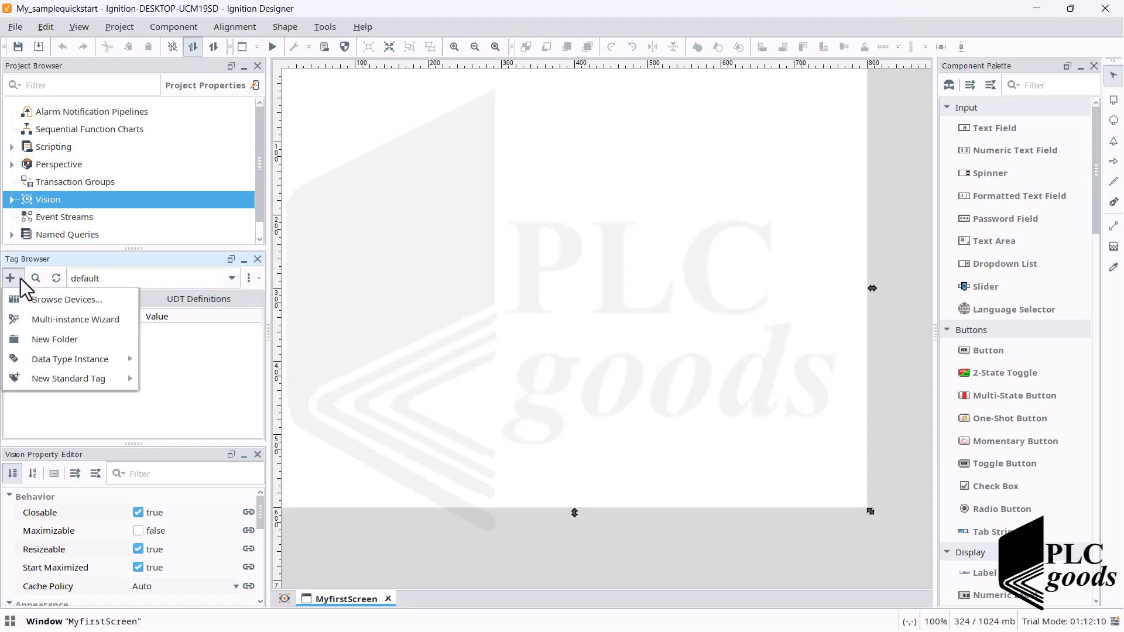
pyautogui.click(29, 300)
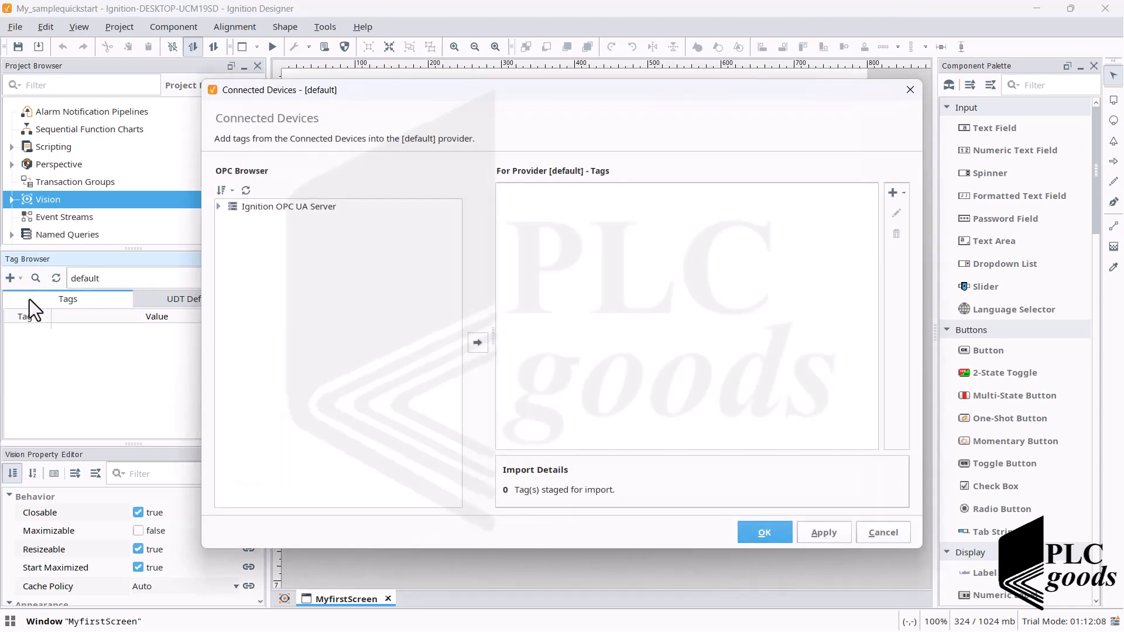
pyautogui.click(219, 206)
pyautogui.click(228, 220)
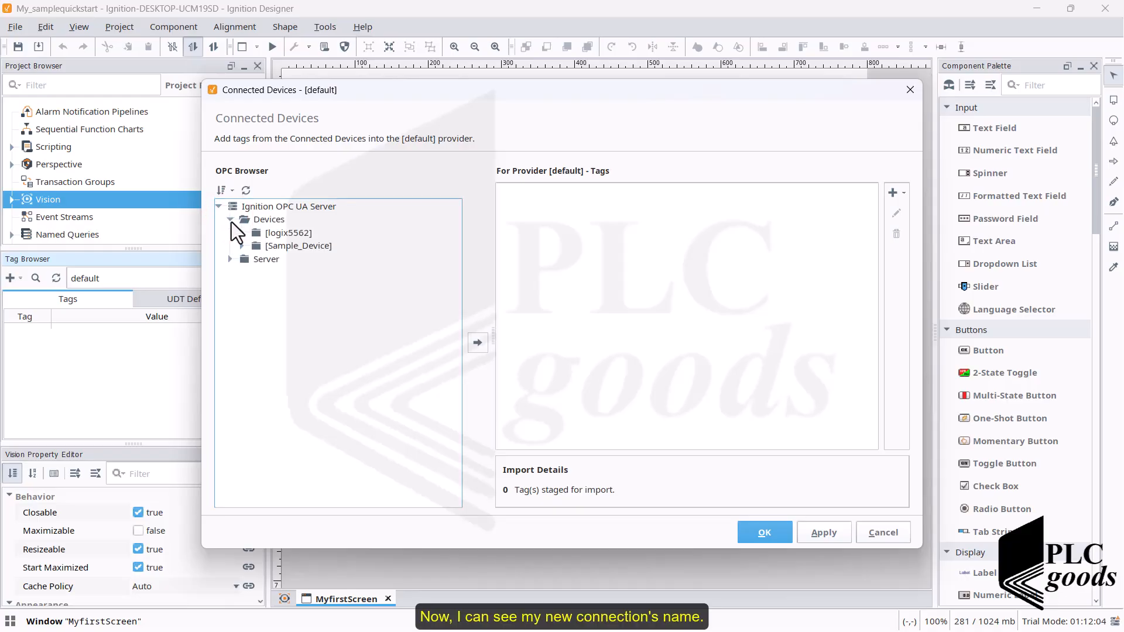
# - Stage the Connected tag from the Diagnostics folder of logix5562 for import into the default provider
pyautogui.click(270, 233)
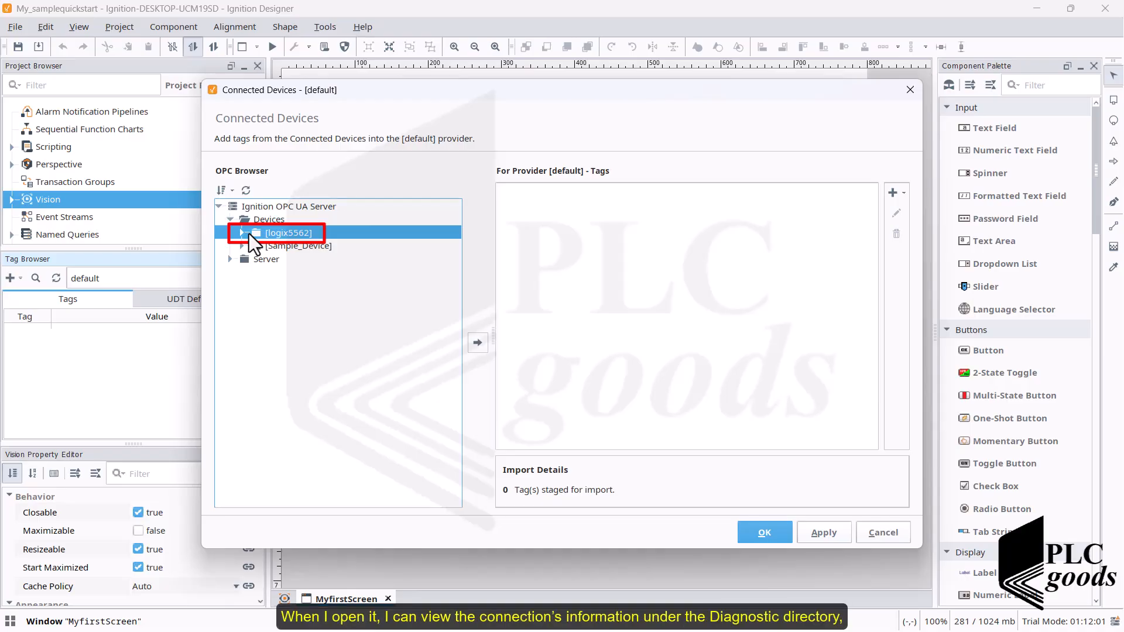
pyautogui.click(242, 233)
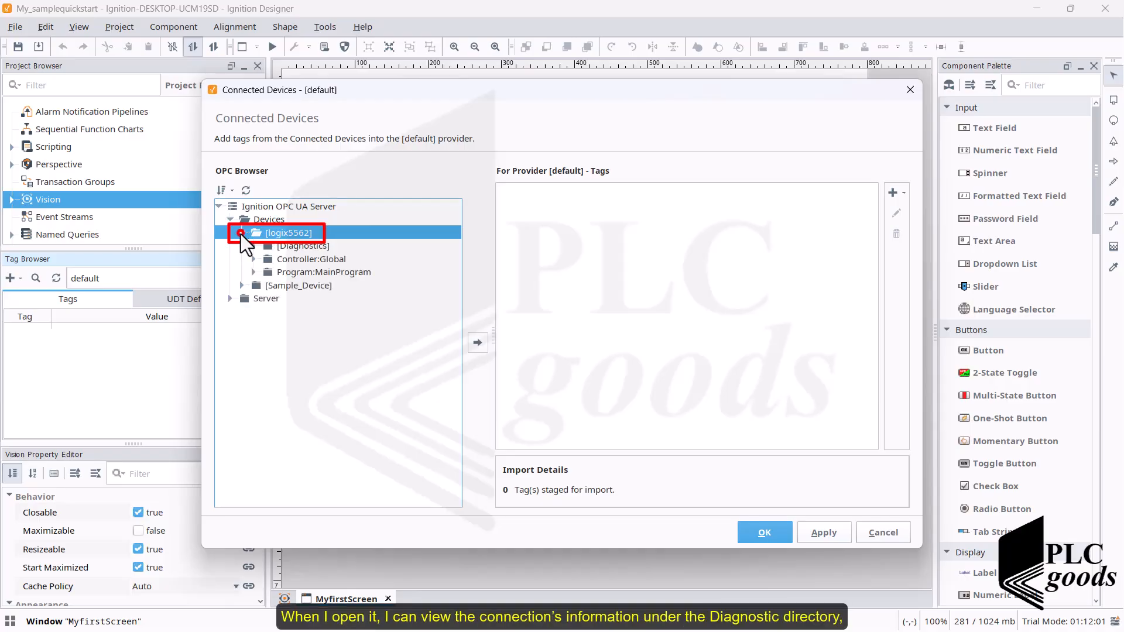
pyautogui.click(274, 247)
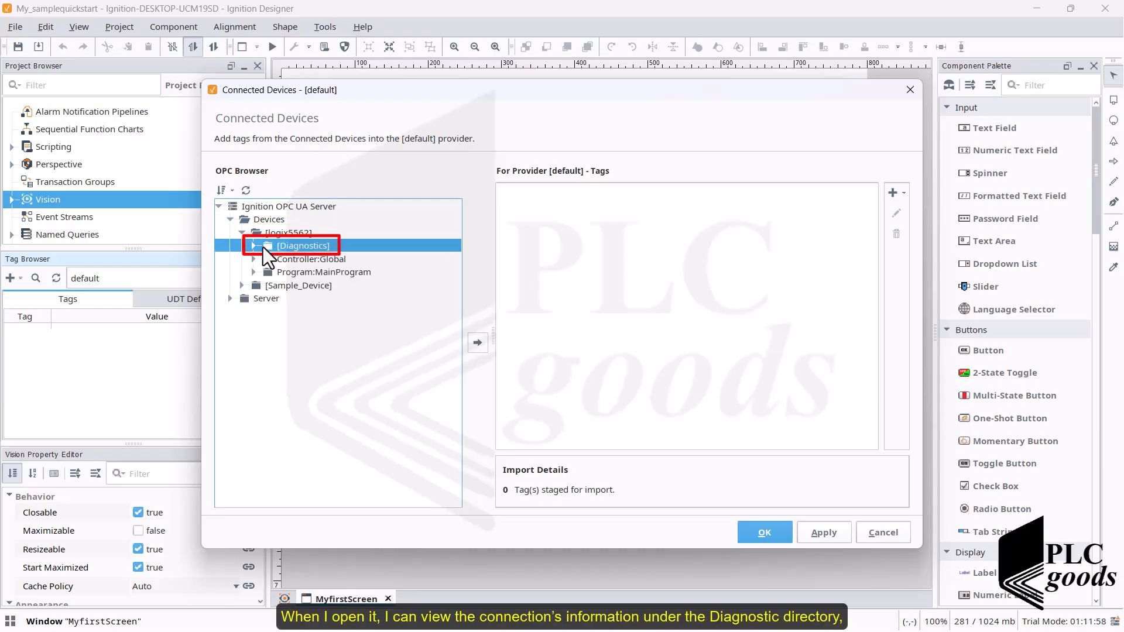
pyautogui.click(255, 247)
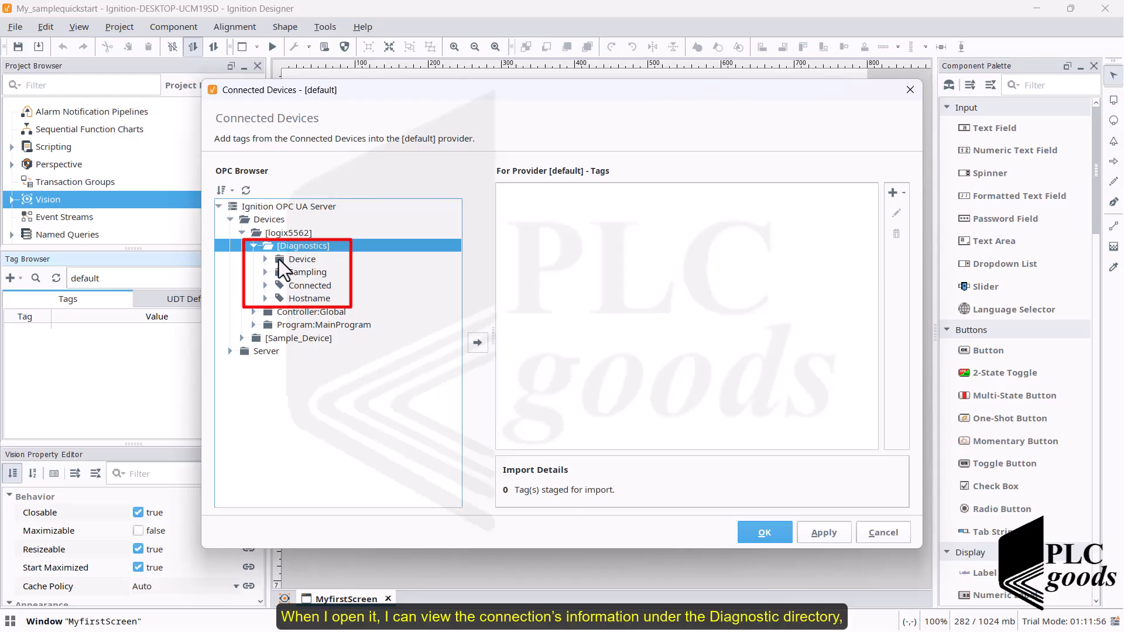
pyautogui.click(278, 286)
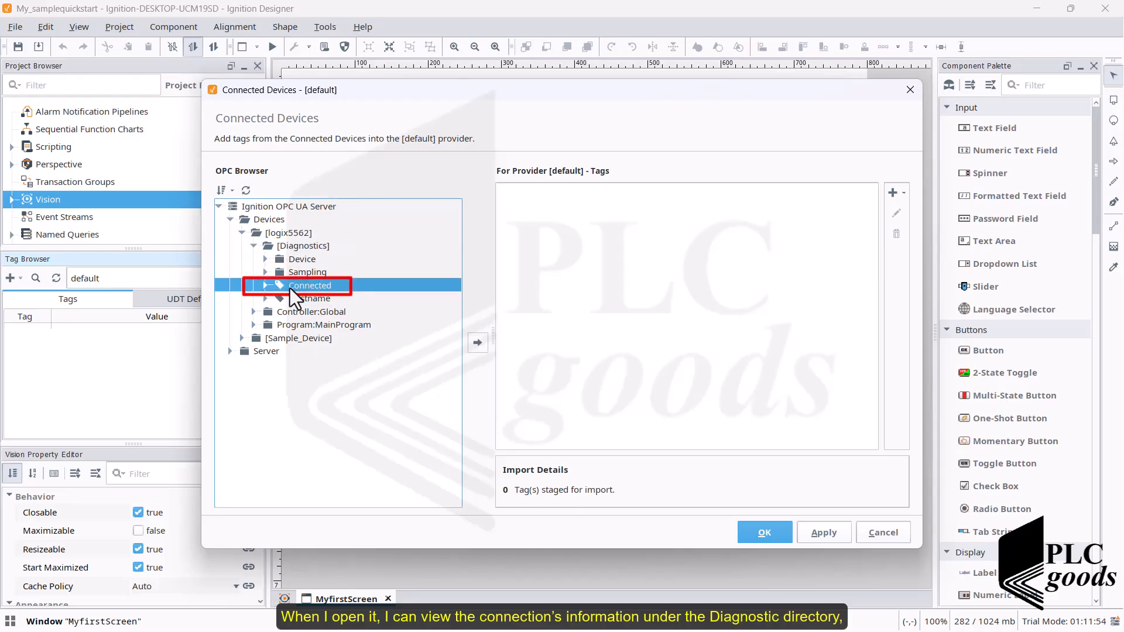
pyautogui.click(477, 343)
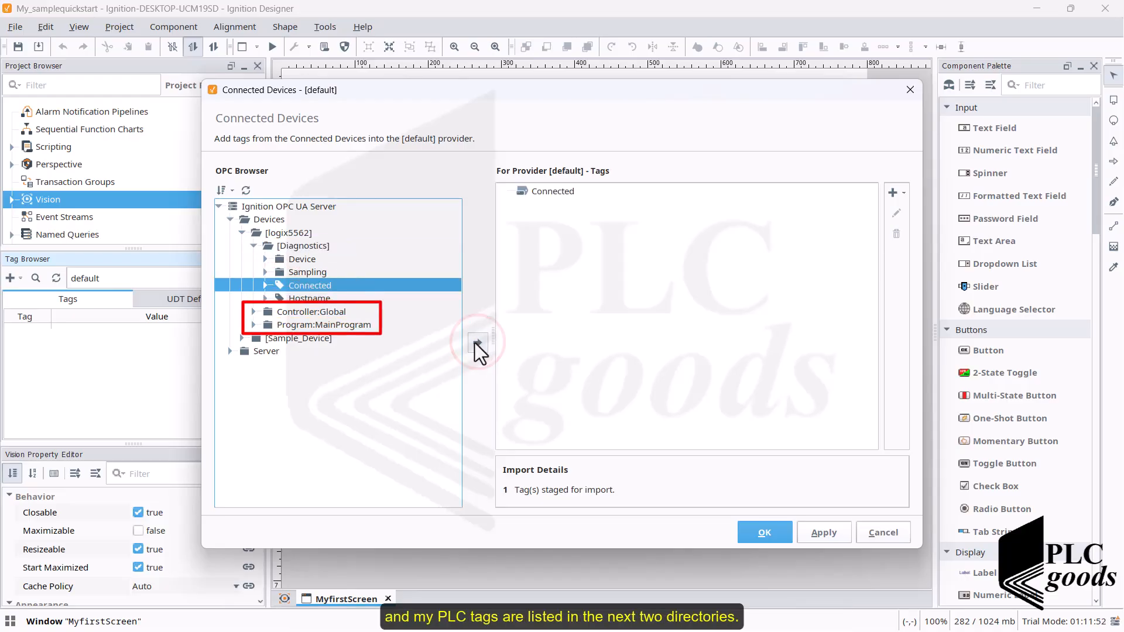
# - Examine the PLC tags in the Controller:Global and Program:MainProgram folders of logix5562, with Controller:Global selected
pyautogui.click(253, 246)
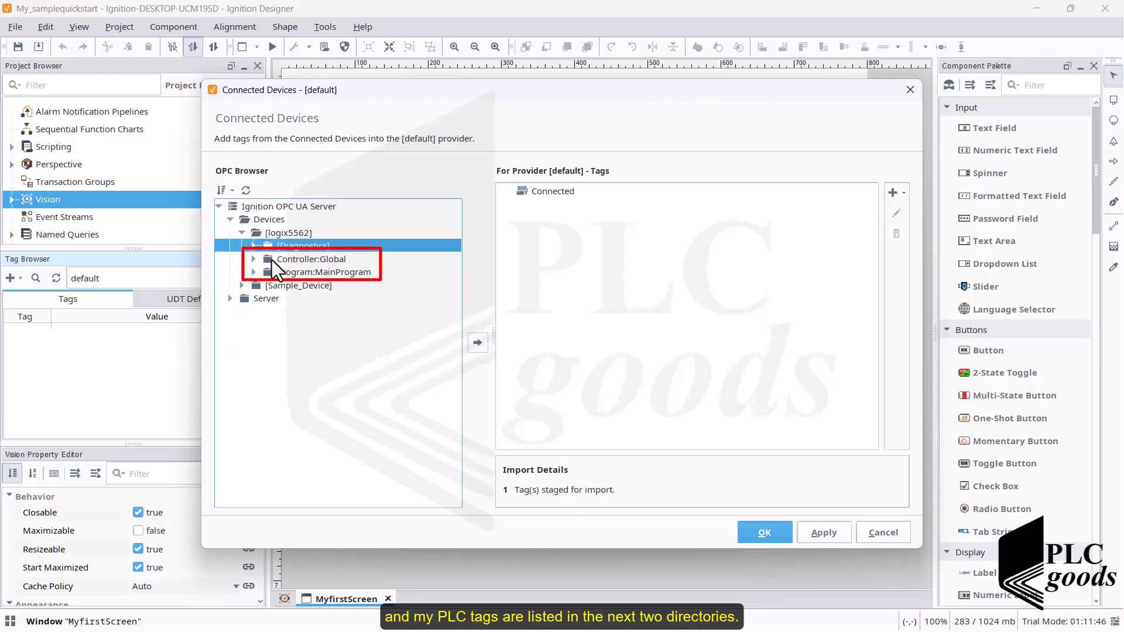
pyautogui.click(267, 261)
pyautogui.click(254, 259)
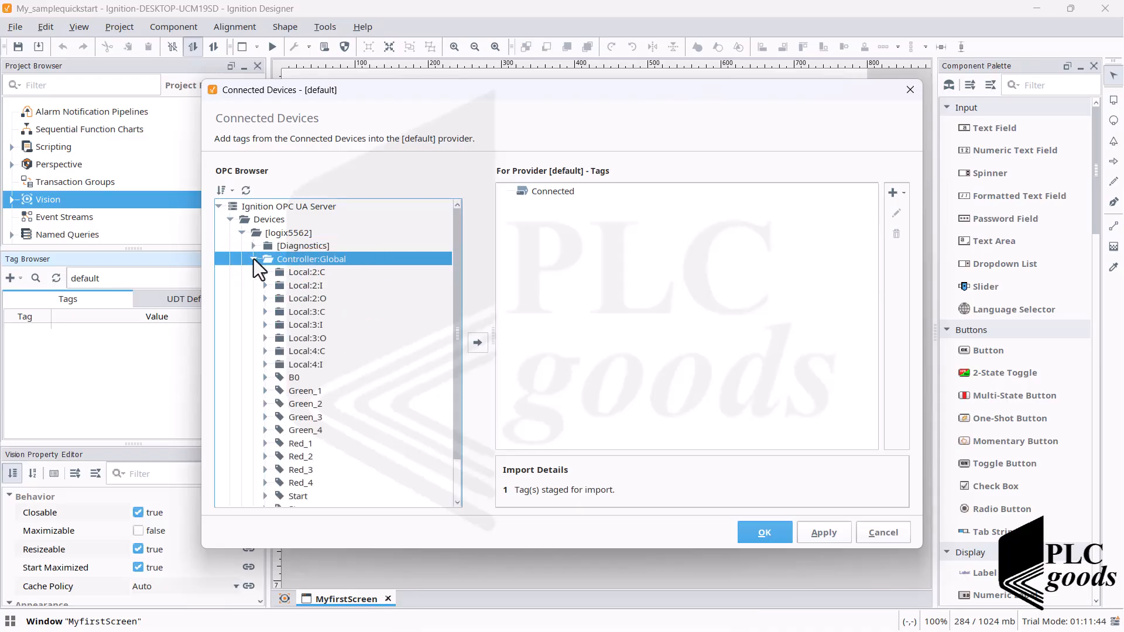
pyautogui.scroll(-2, 271, 278)
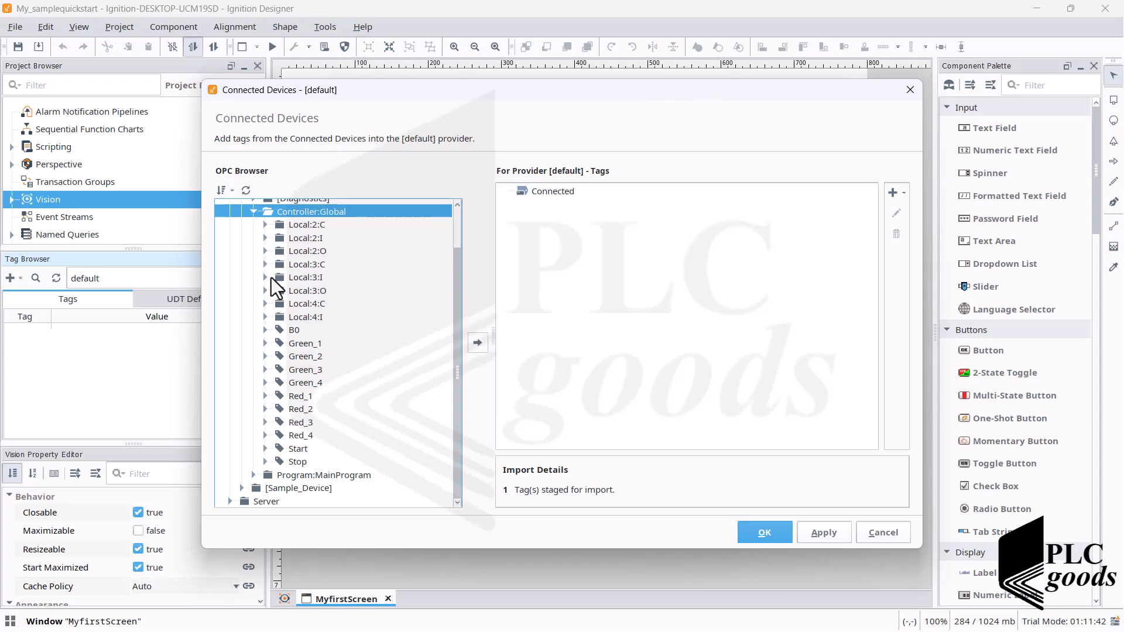
pyautogui.scroll(1, 272, 278)
pyautogui.scroll(1, 271, 277)
pyautogui.click(252, 258)
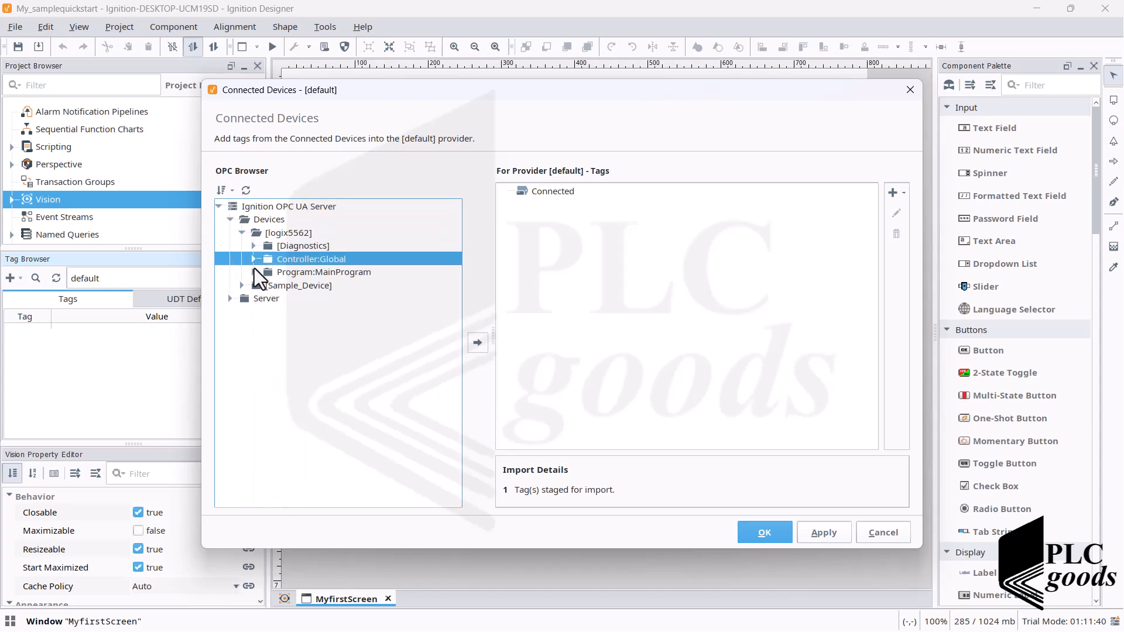
pyautogui.click(254, 272)
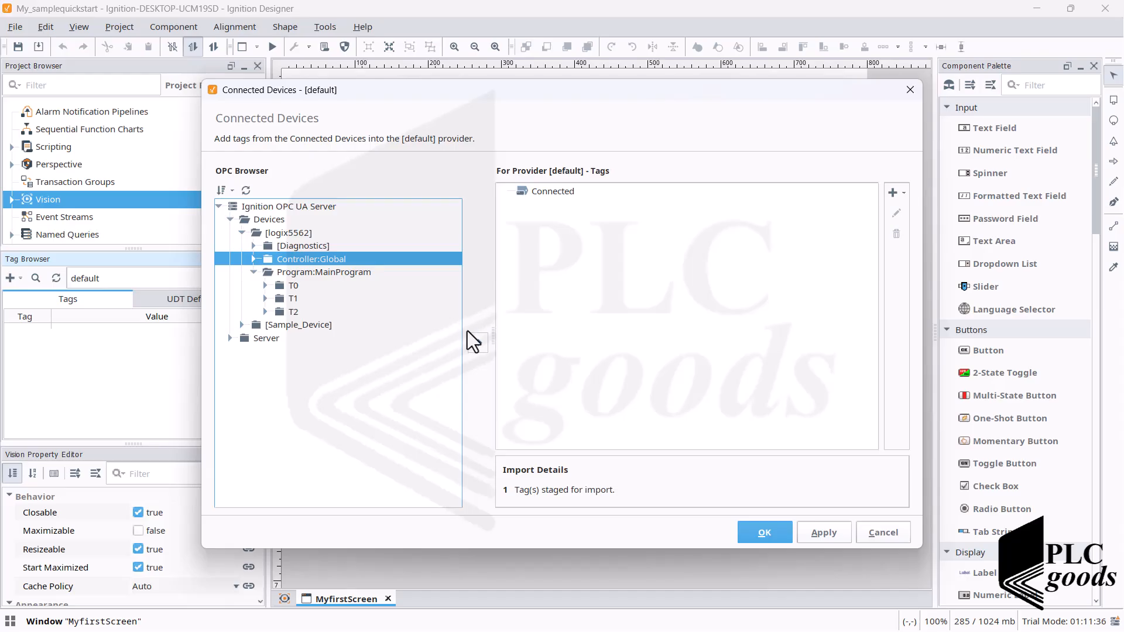
# - Add the whole Controller:Global and Program:MainProgram folders to the staged tags and import them all
pyautogui.click(478, 341)
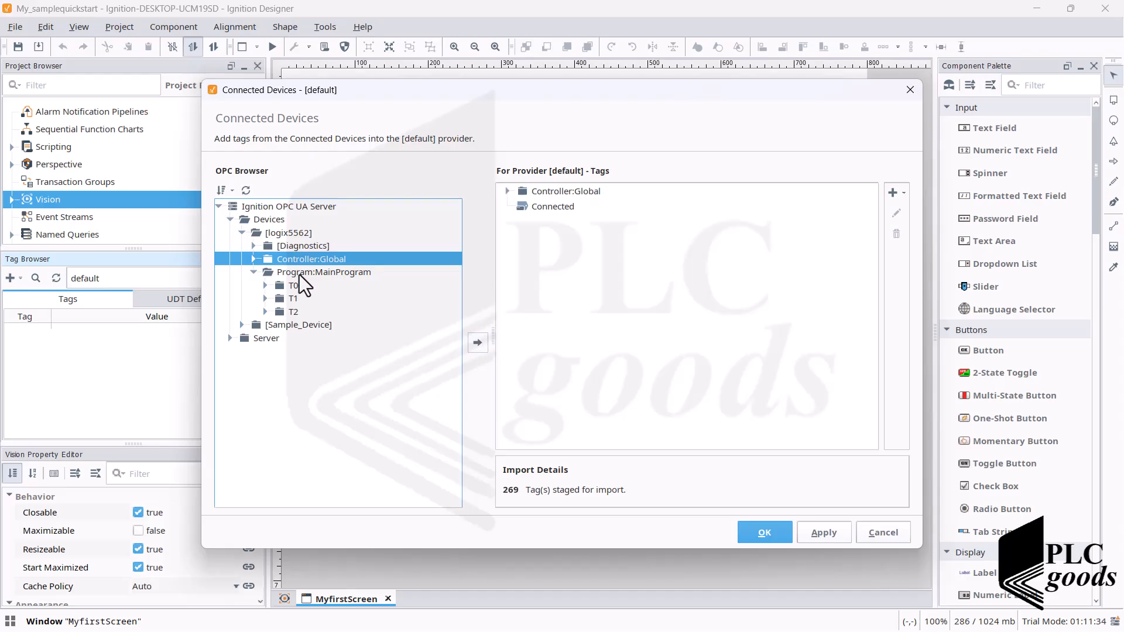
pyautogui.click(294, 273)
pyautogui.click(477, 343)
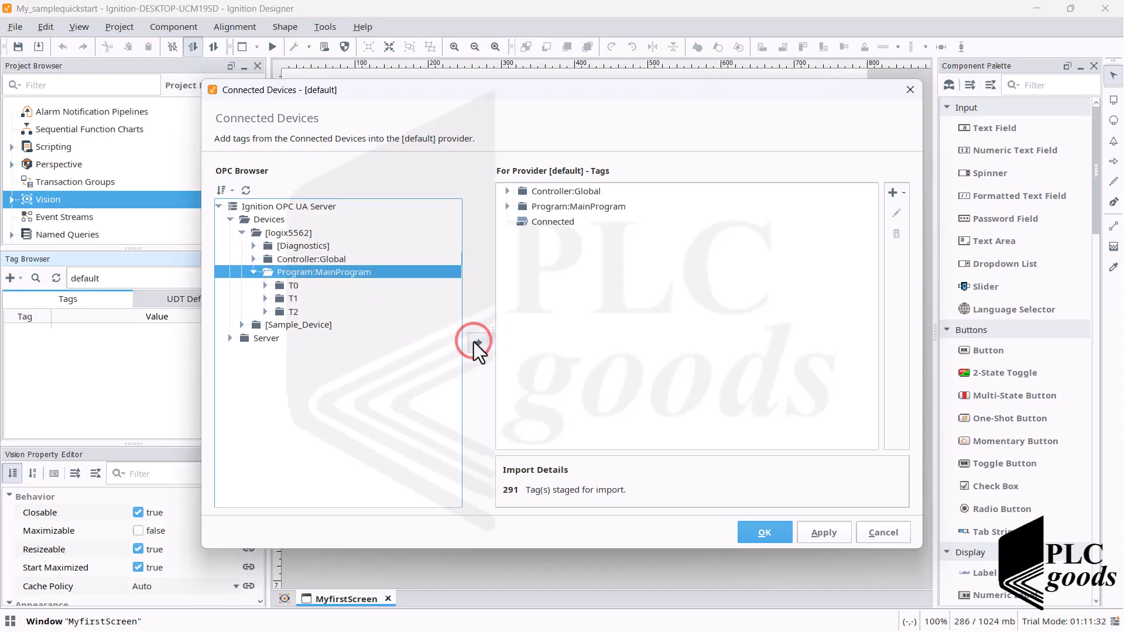
pyautogui.click(757, 532)
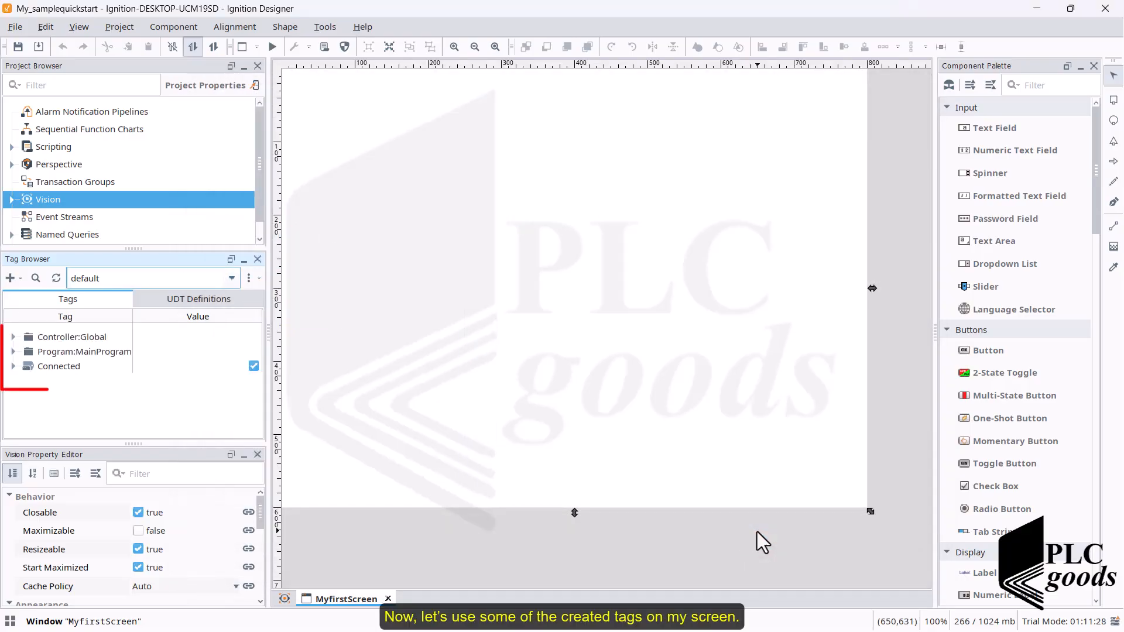
# - Place the Connected tag near the top of MyfirstScreen as a Multistate Indicator and widen it to about 171 pixels
pyautogui.click(57, 369)
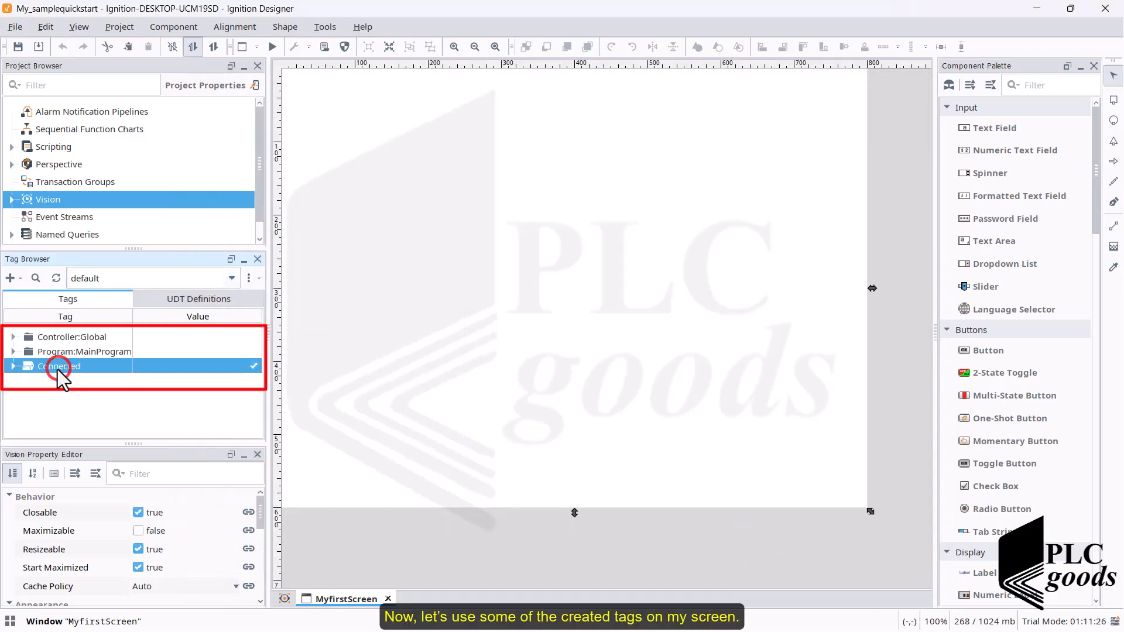
pyautogui.moveTo(57, 369); pyautogui.dragTo(419, 114)
pyautogui.moveTo(444, 126)
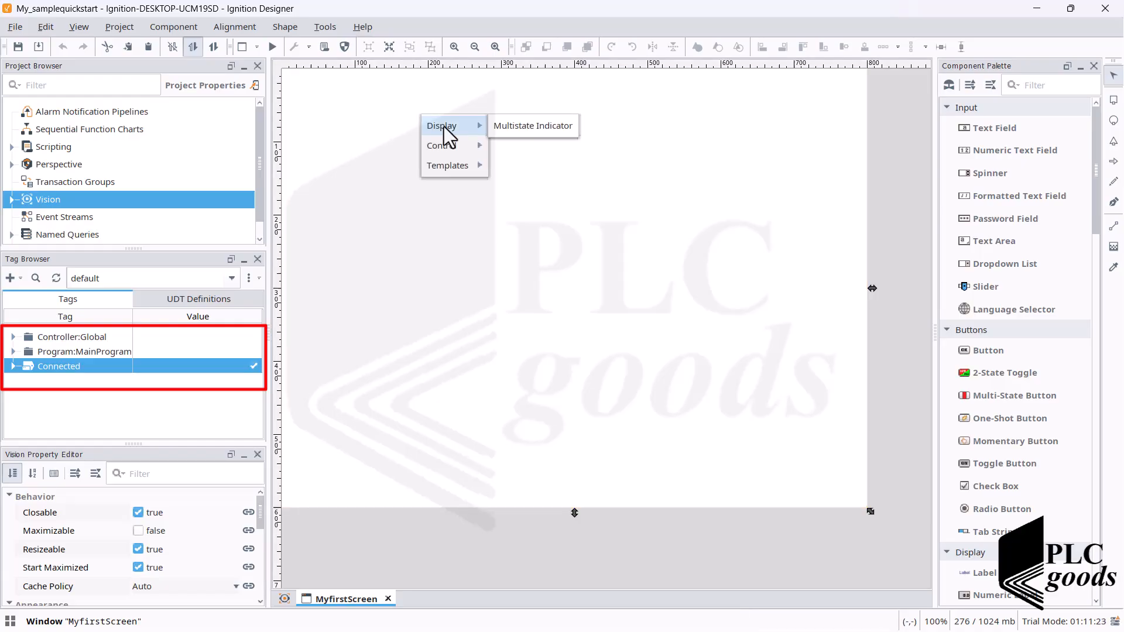
pyautogui.click(505, 127)
pyautogui.moveTo(477, 123); pyautogui.dragTo(546, 121)
# - Open the indicator's style settings and delete the Fault and Manual states, values 3 and 2
pyautogui.doubleClick(528, 124)
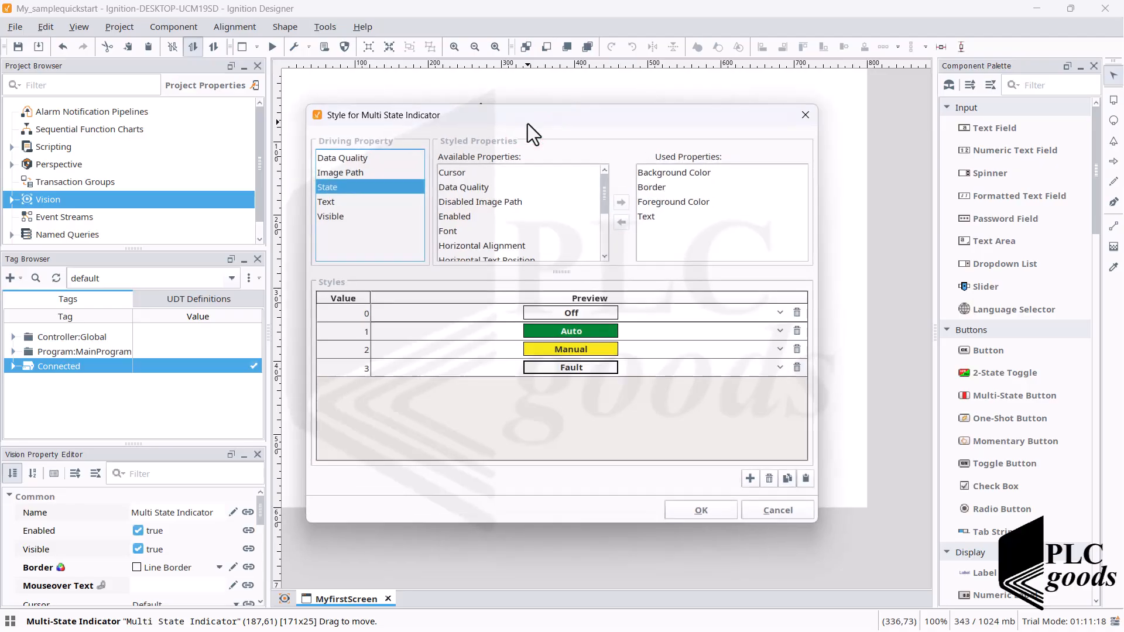
pyautogui.click(796, 367)
pyautogui.click(533, 348)
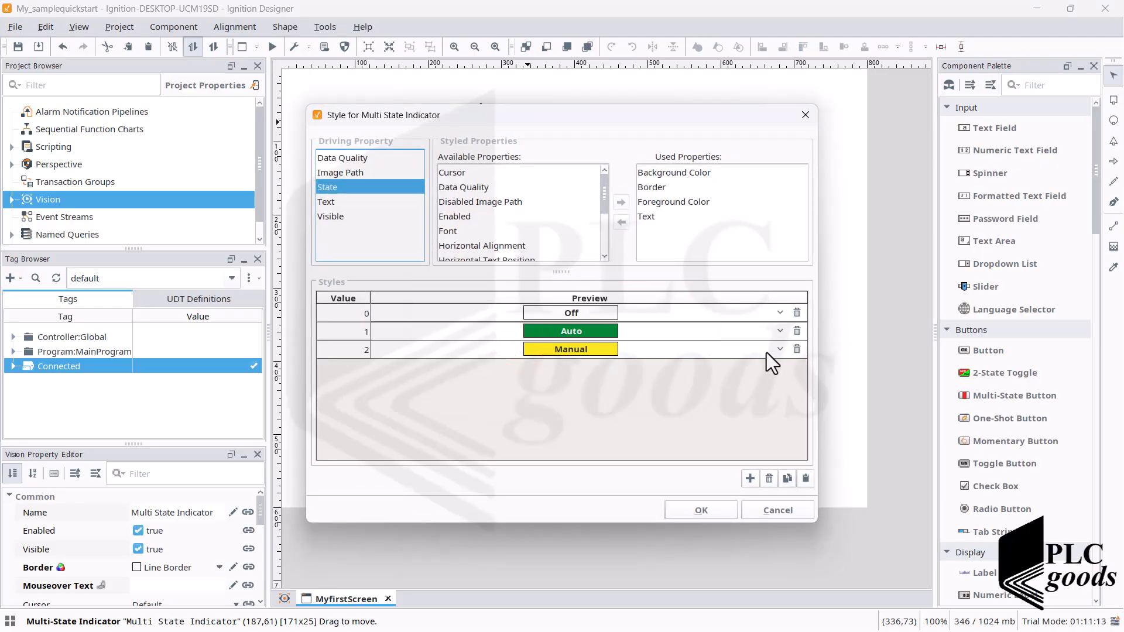
pyautogui.click(796, 348)
pyautogui.click(544, 349)
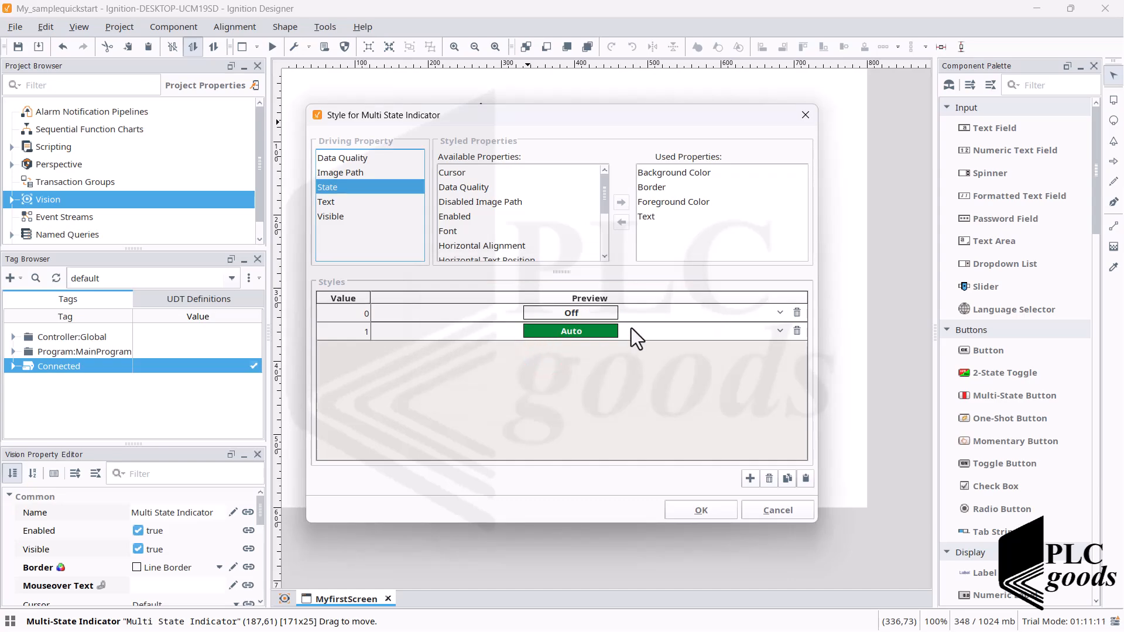
# - Set the text of the indicator's state 1 to "PLC is Connected"
pyautogui.click(775, 329)
pyautogui.click(714, 385)
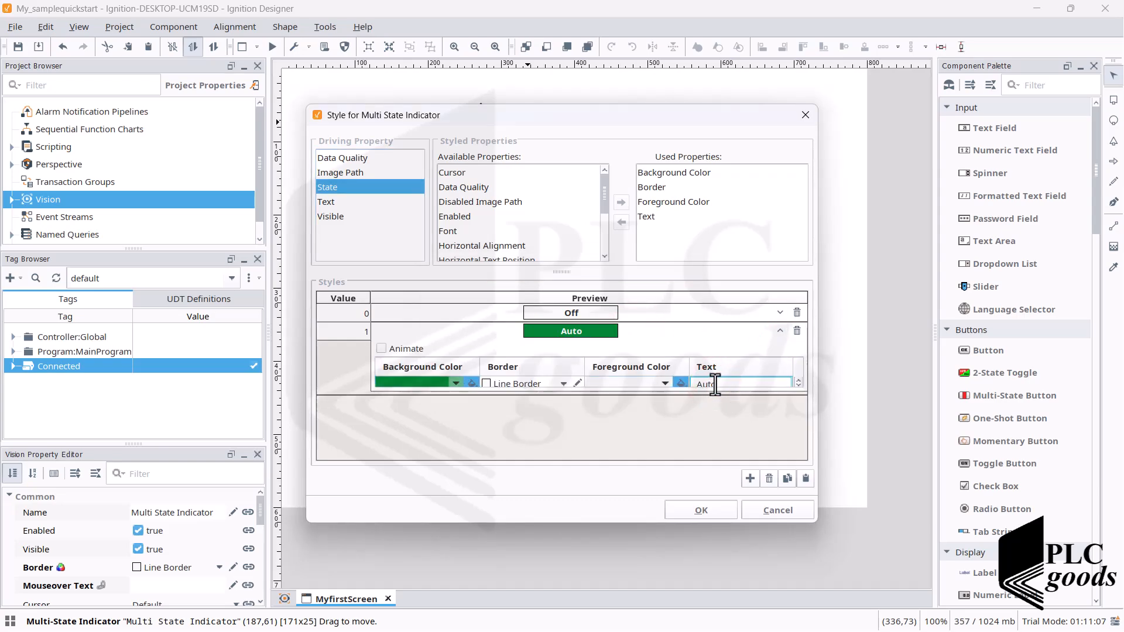
pyautogui.doubleClick(715, 383)
pyautogui.write('PLC is Connected')
pyautogui.press('Return')
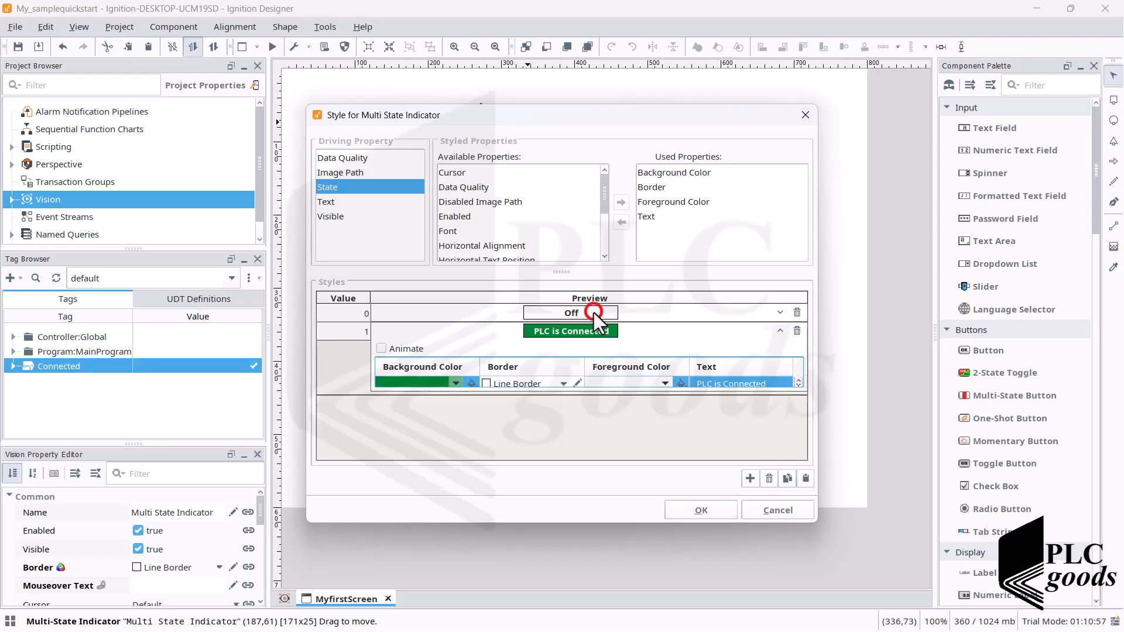
# - Set the text of the indicator's state 0 to "PLC is not Connected" and apply the styles
pyautogui.click(779, 313)
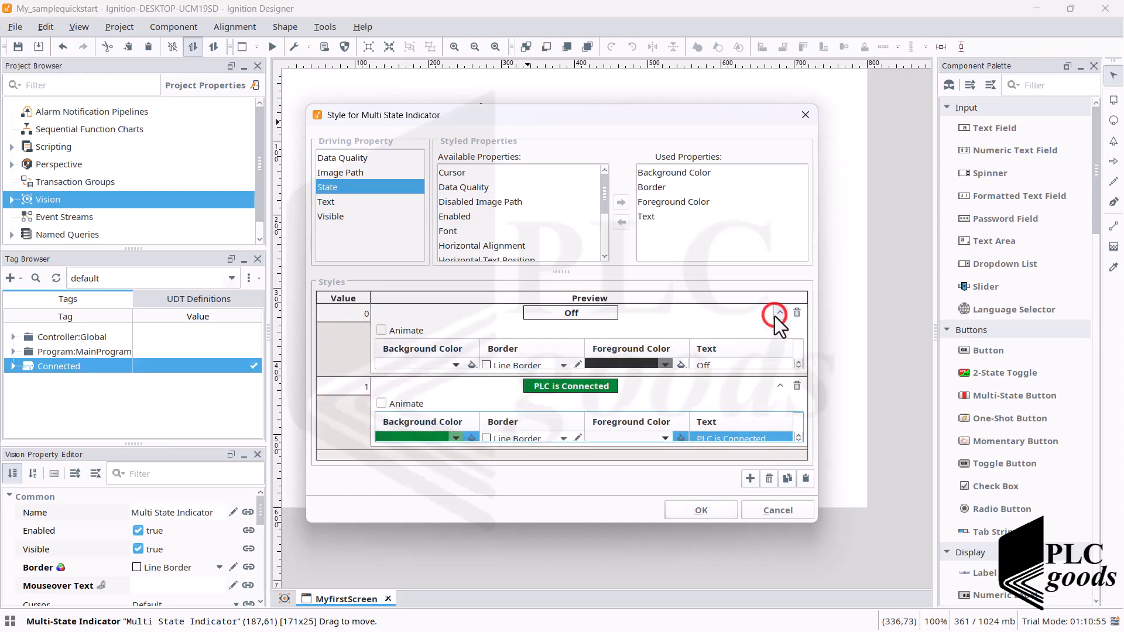
pyautogui.click(714, 364)
pyautogui.click(712, 364)
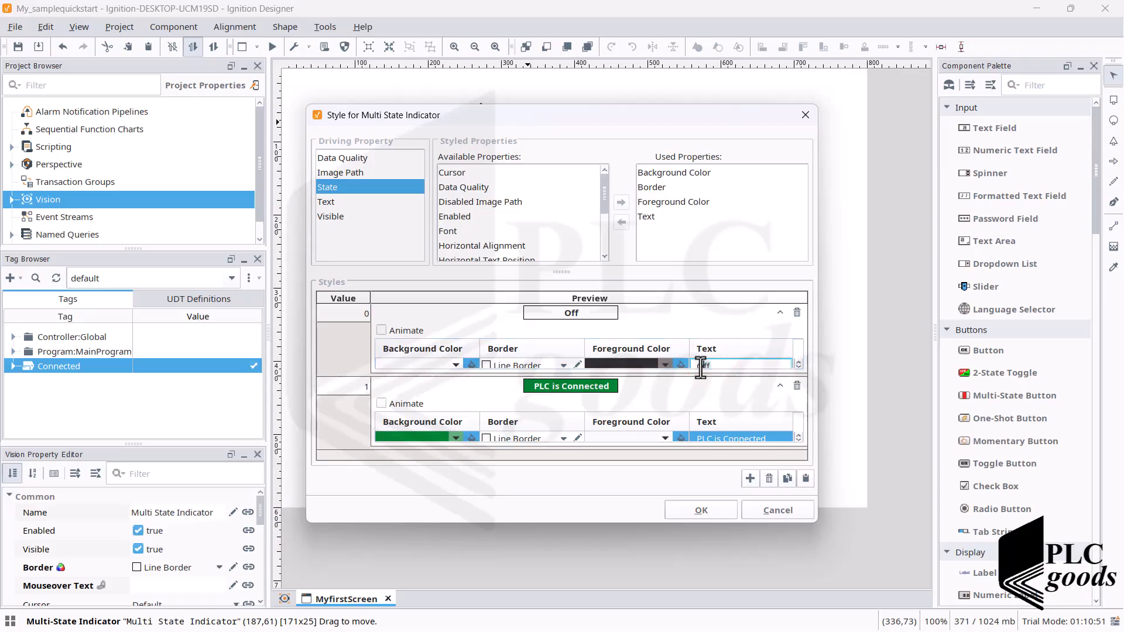
pyautogui.write('PLC is not Conned')
pyautogui.write('ted')
pyautogui.click(698, 507)
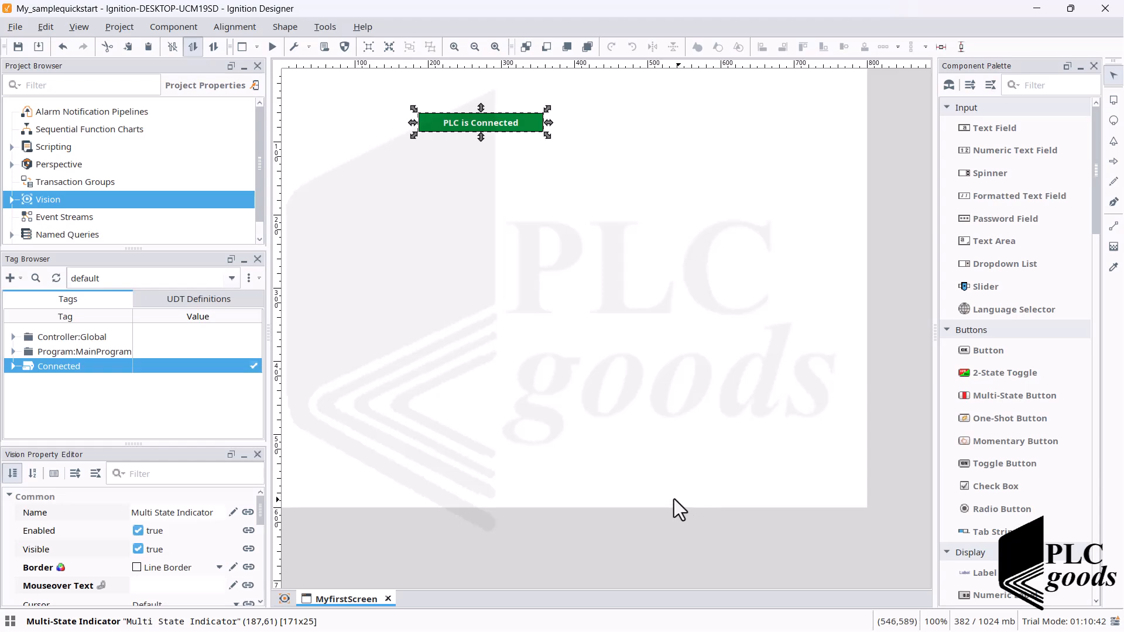
# - Browse the imported Controller:Global tags and examine the properties of the Data tag in Local:4:I, including its value
pyautogui.click(36, 337)
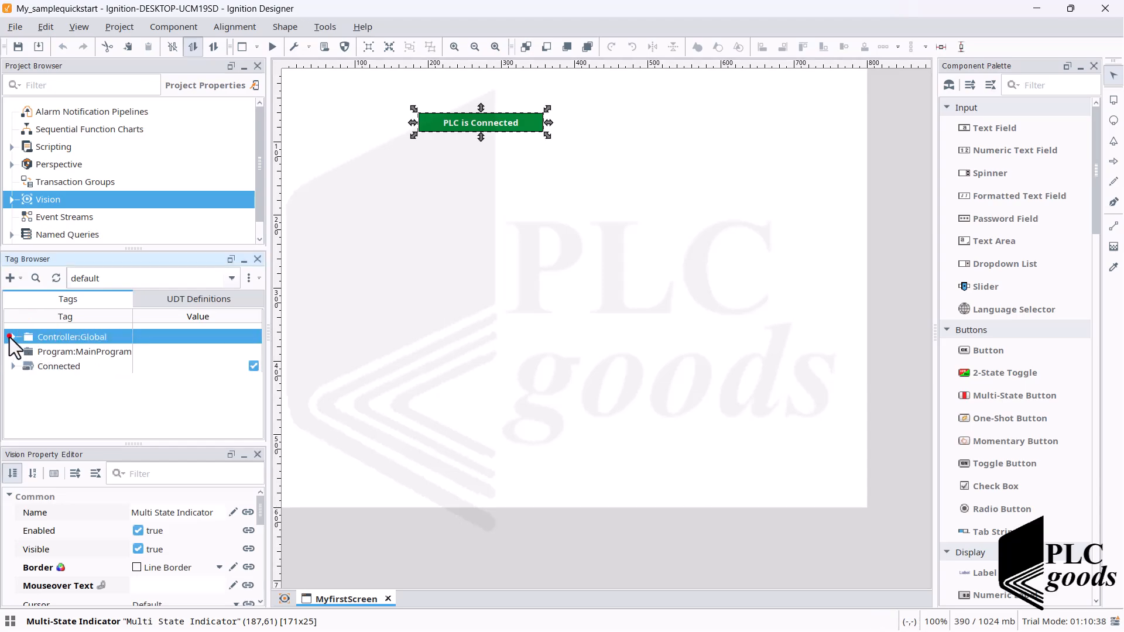
pyautogui.click(13, 338)
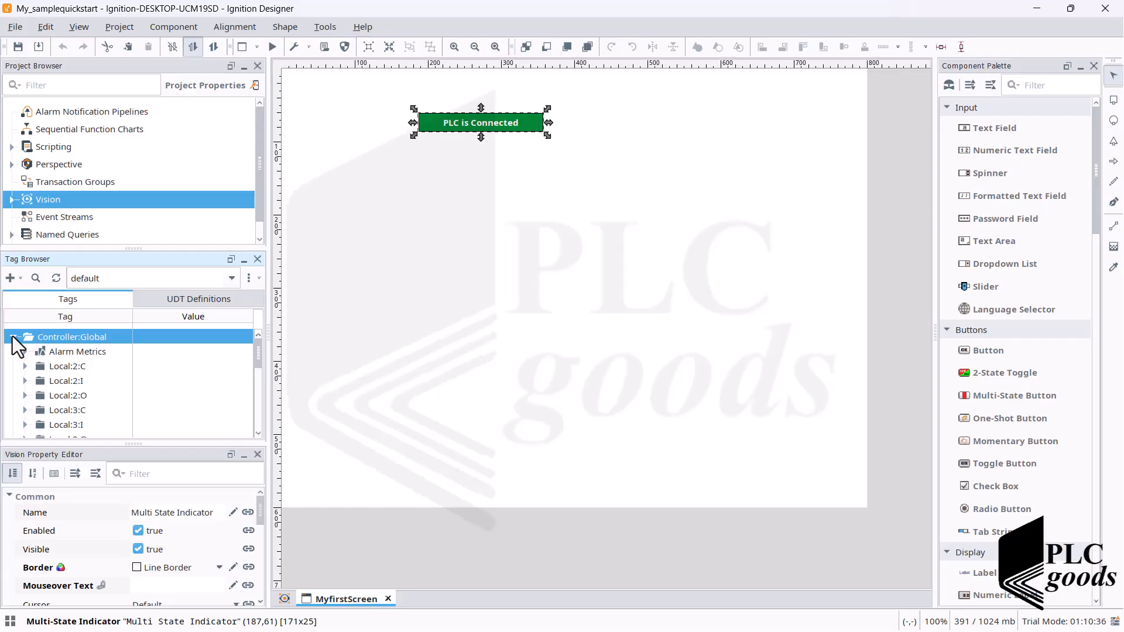
pyautogui.click(37, 380)
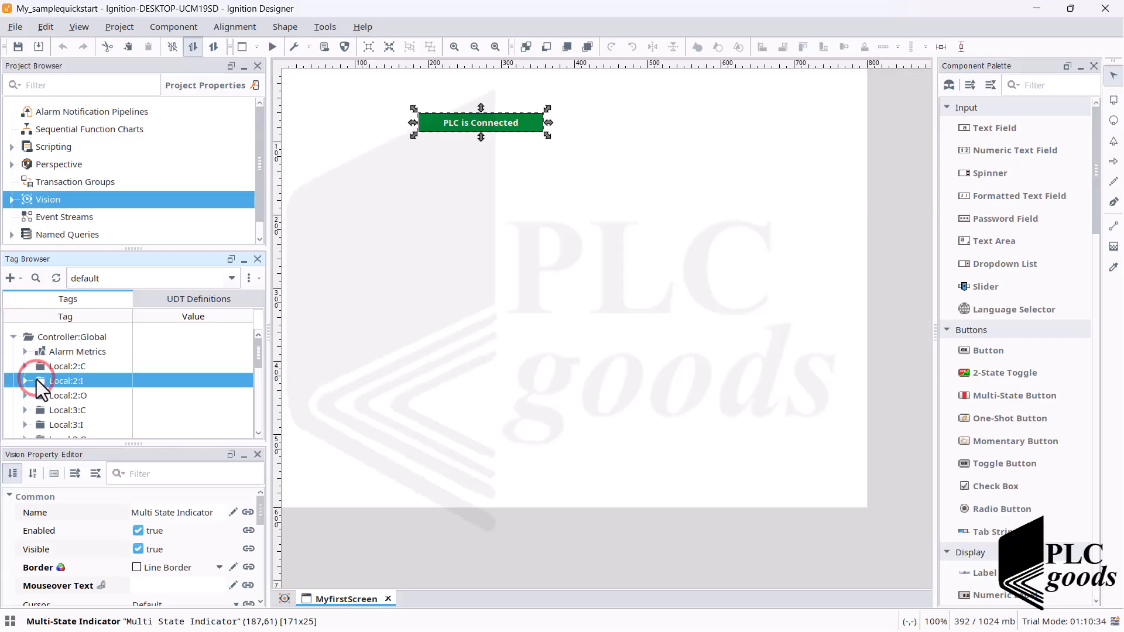
pyautogui.scroll(-2, 29, 381)
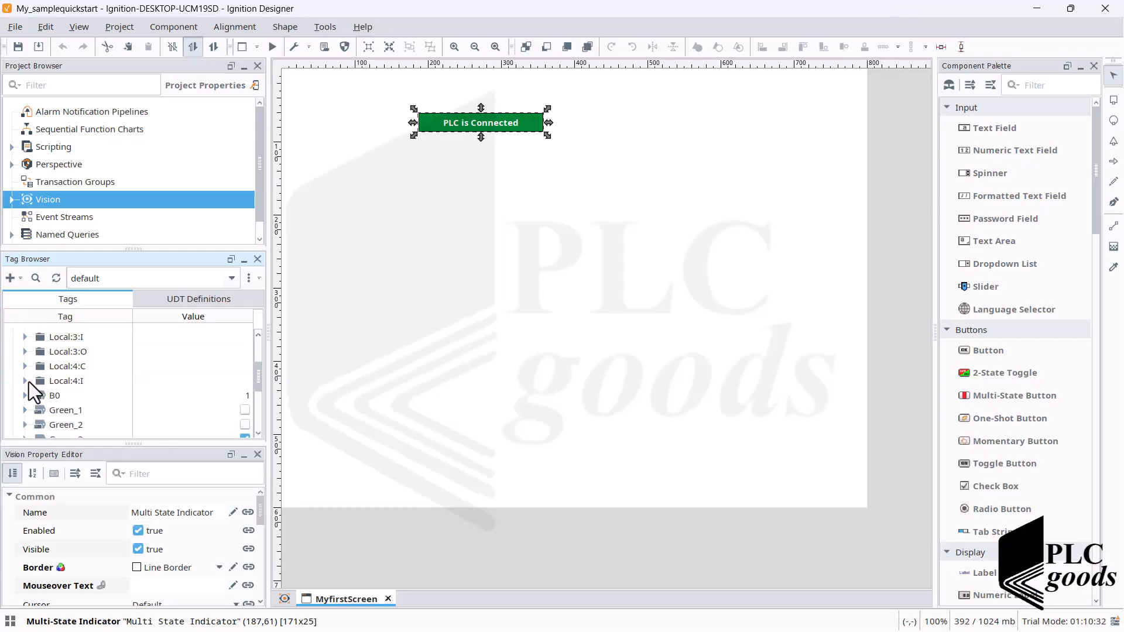
pyautogui.click(43, 379)
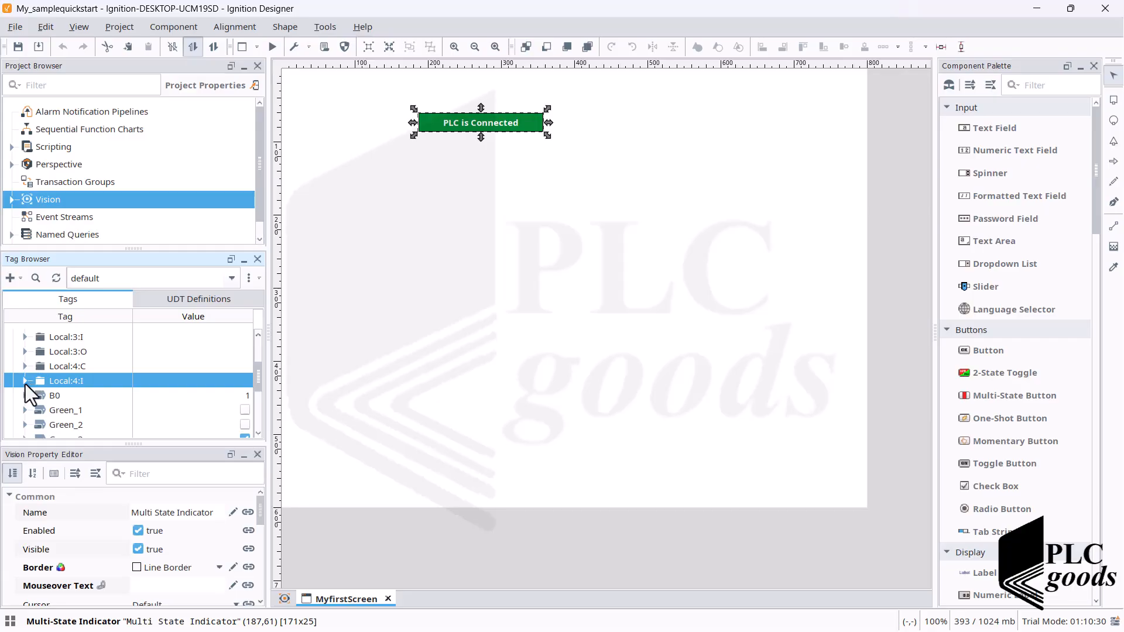
pyautogui.click(25, 384)
pyautogui.click(48, 408)
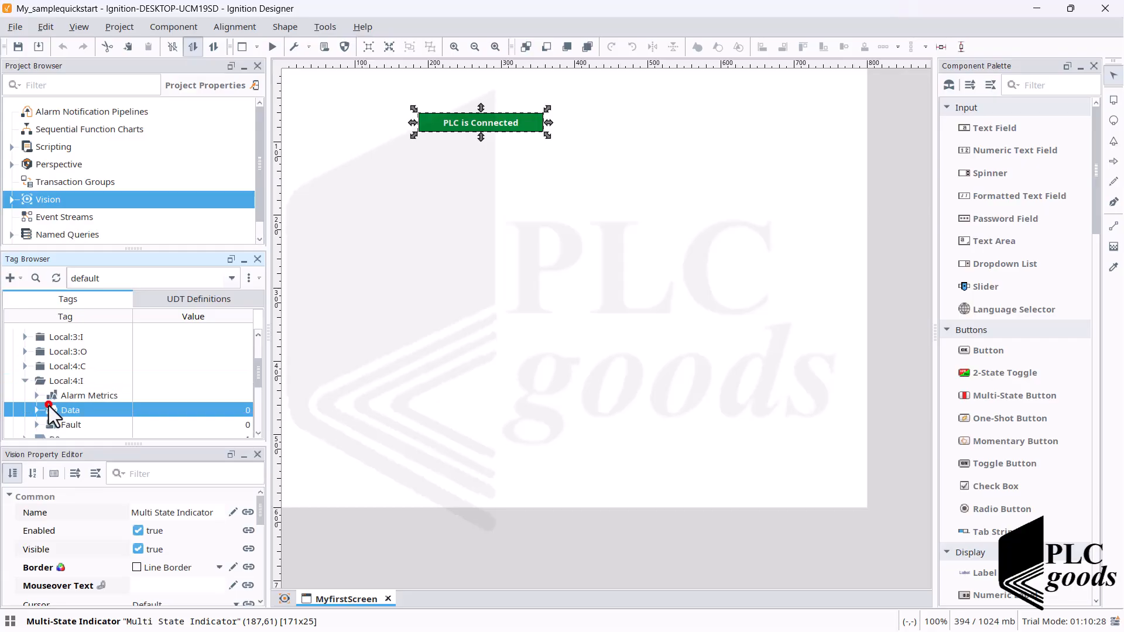
pyautogui.click(37, 411)
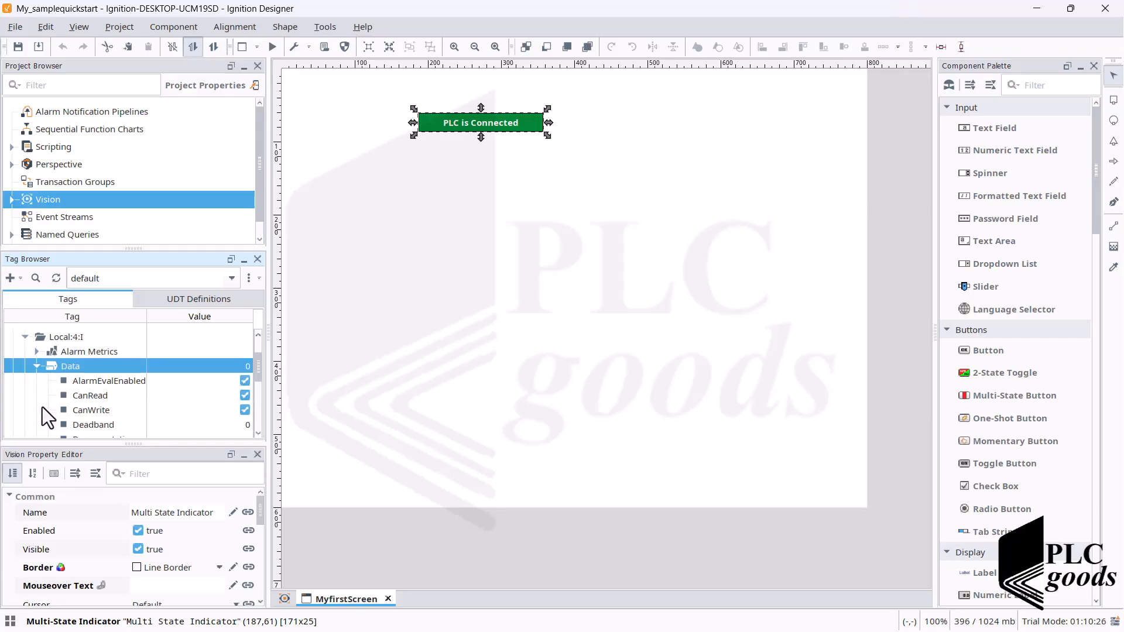
pyautogui.scroll(-1, 43, 402)
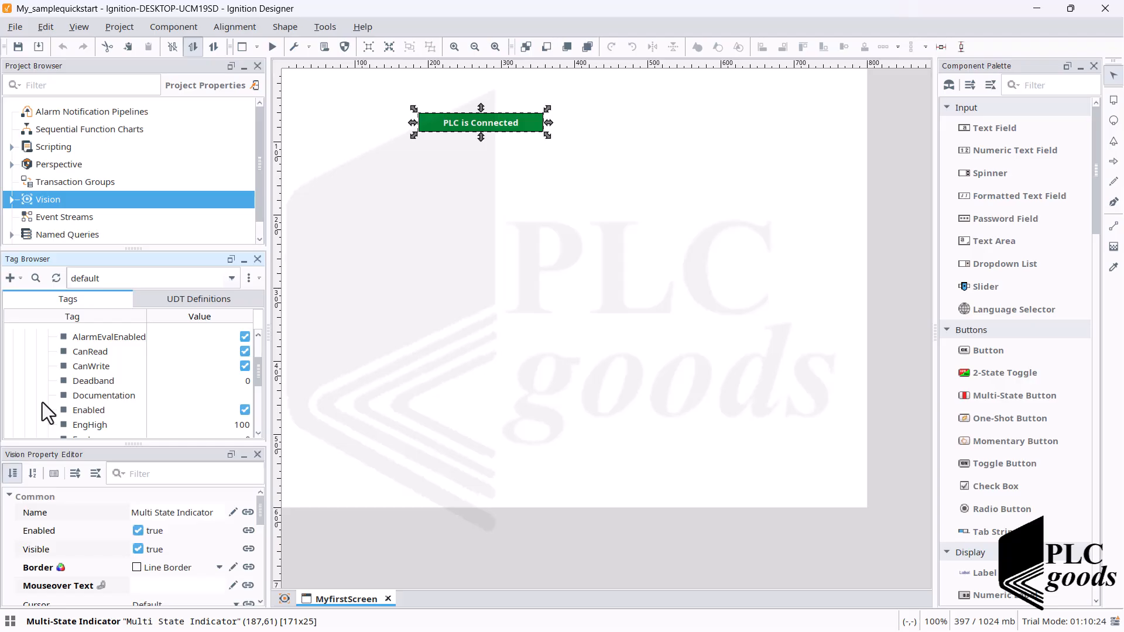
pyautogui.scroll(-4, 40, 402)
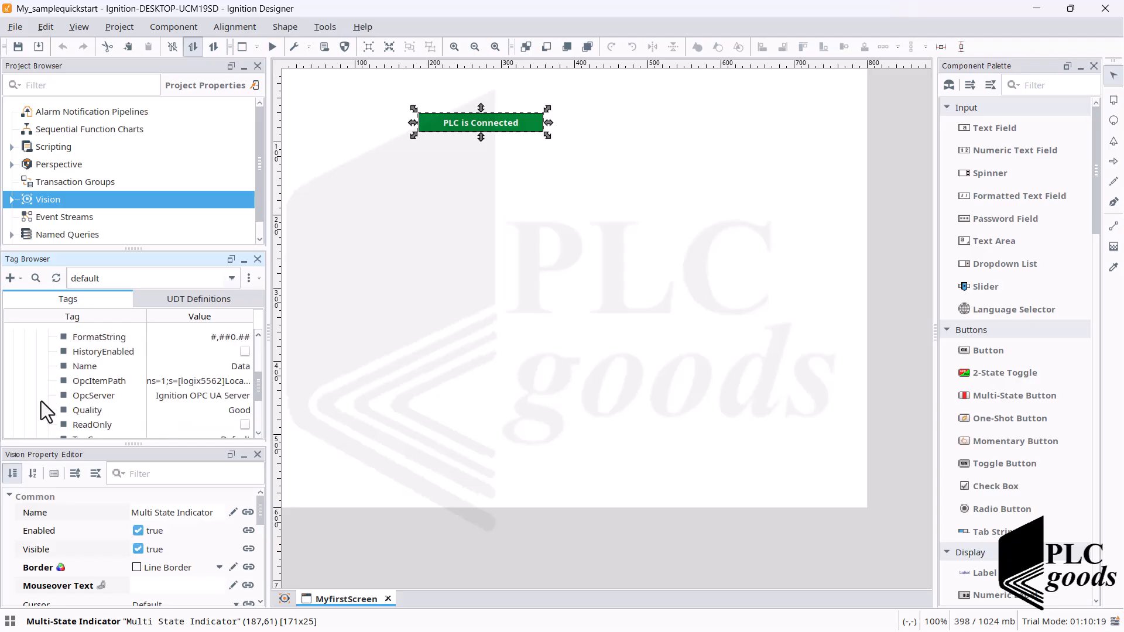
pyautogui.scroll(-1, 41, 402)
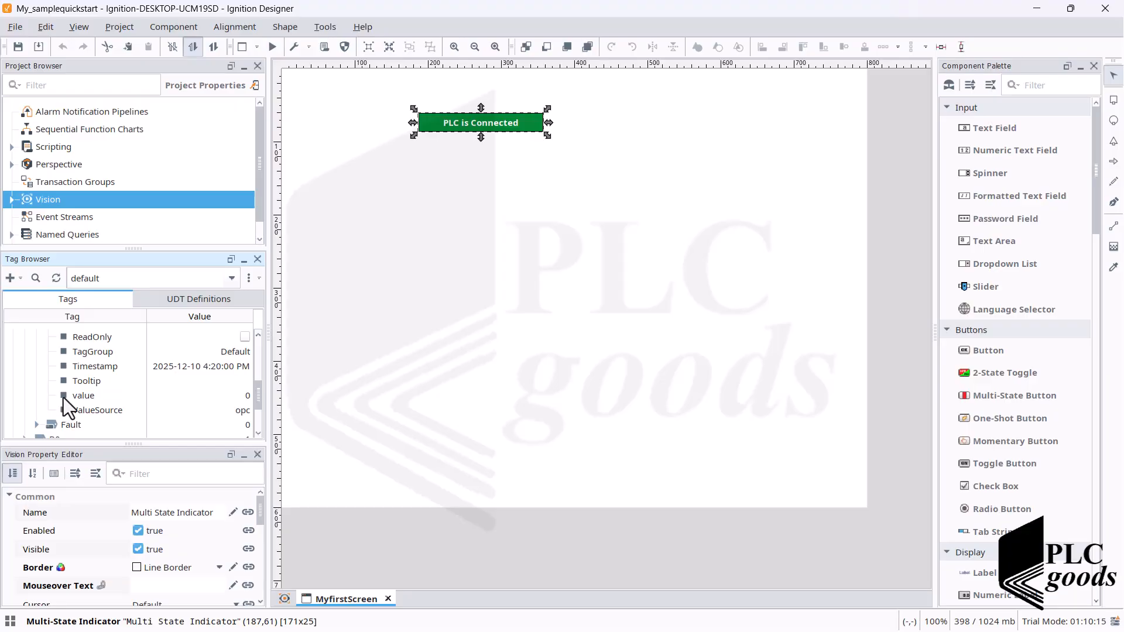
pyautogui.click(63, 398)
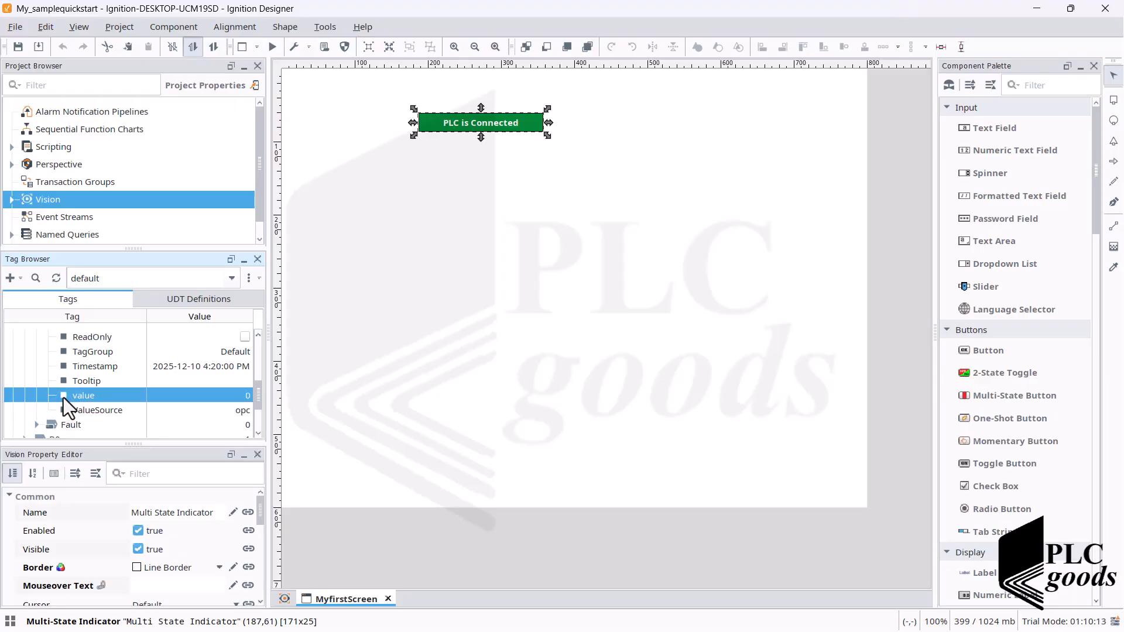
# - Place the Start tag from Controller:Global below the connection indicator as a Multistate Indicator, at about (194,168)
pyautogui.scroll(-3, 64, 398)
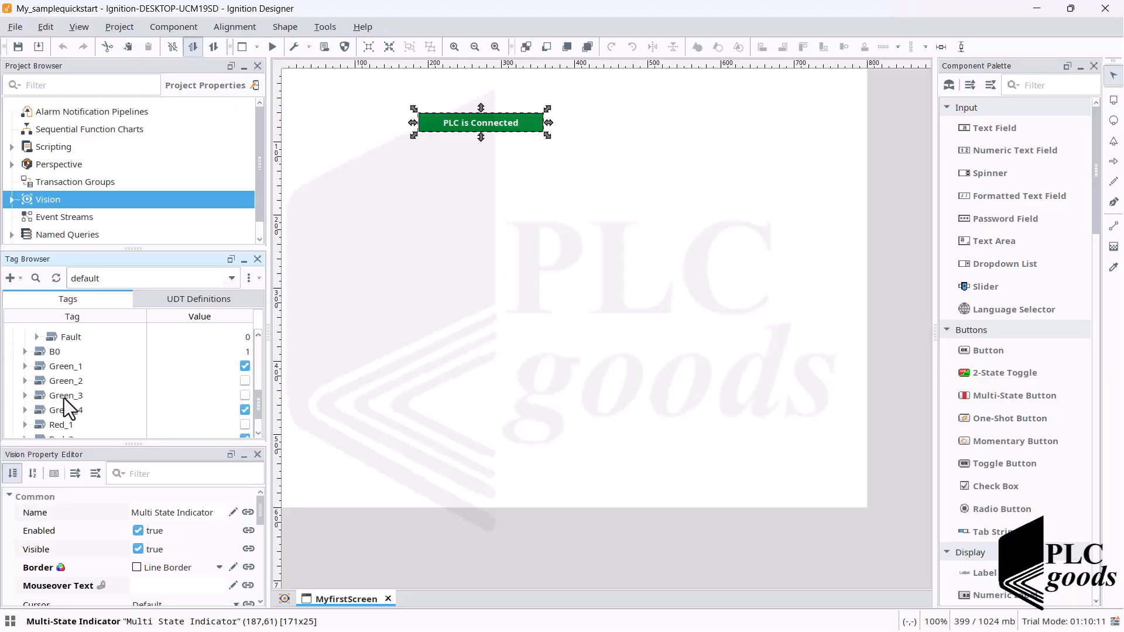
pyautogui.scroll(-1, 67, 401)
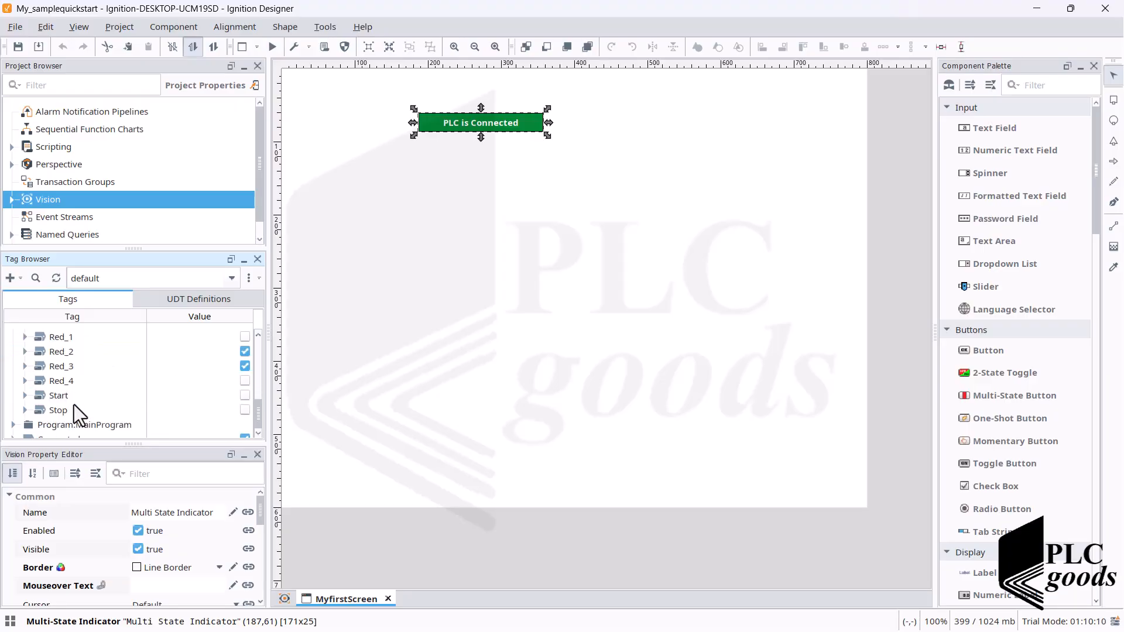
pyautogui.click(40, 398)
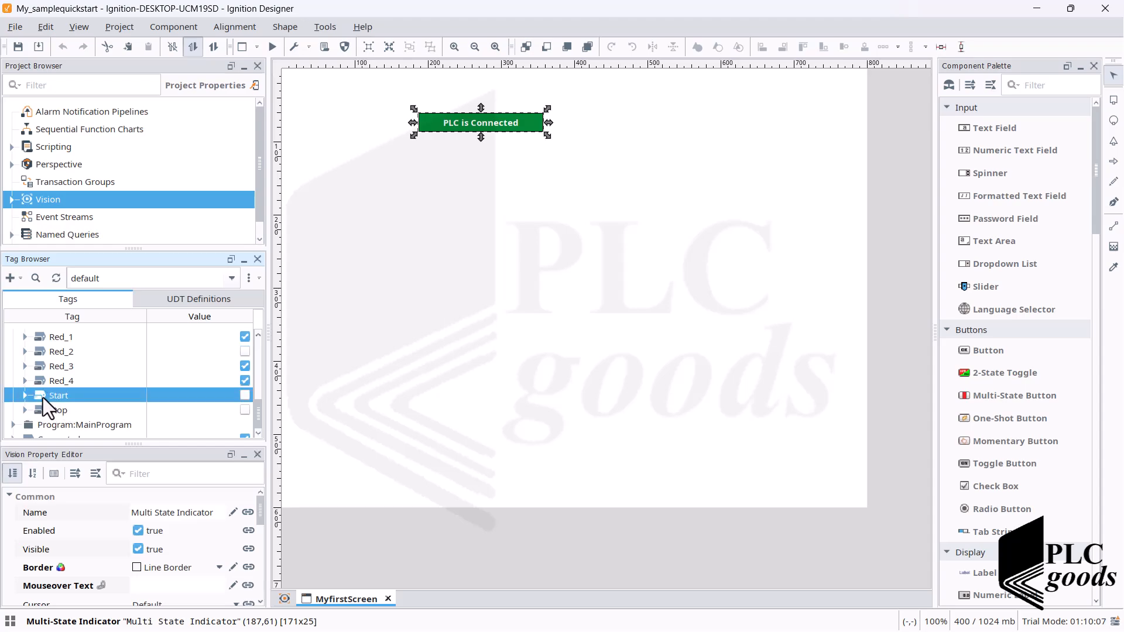
pyautogui.moveTo(43, 398); pyautogui.dragTo(424, 191)
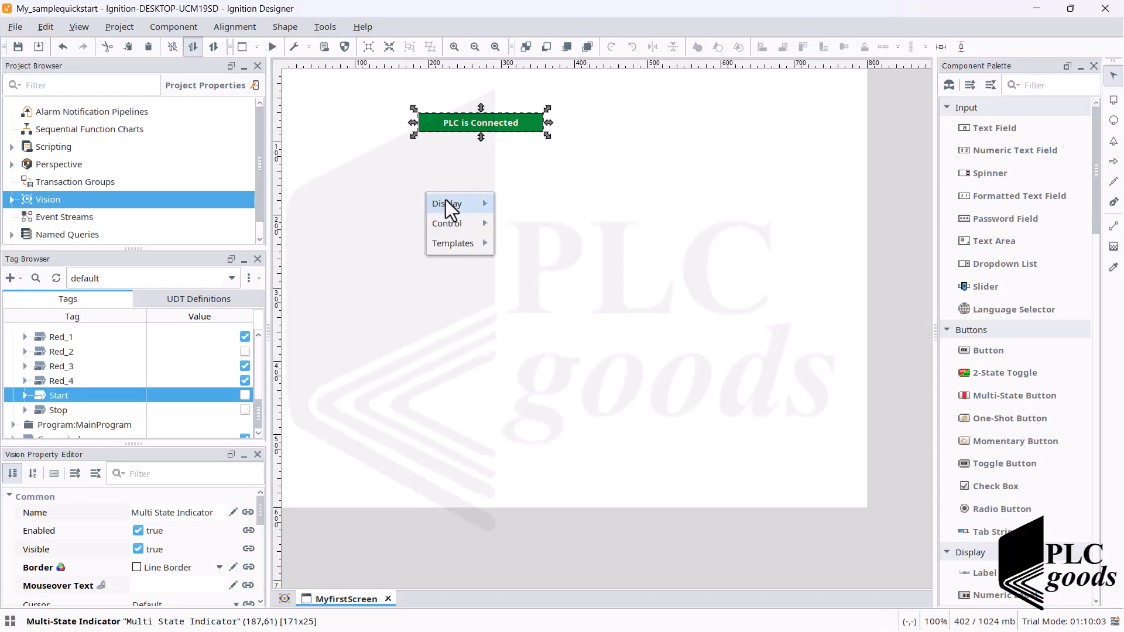
pyautogui.click(507, 204)
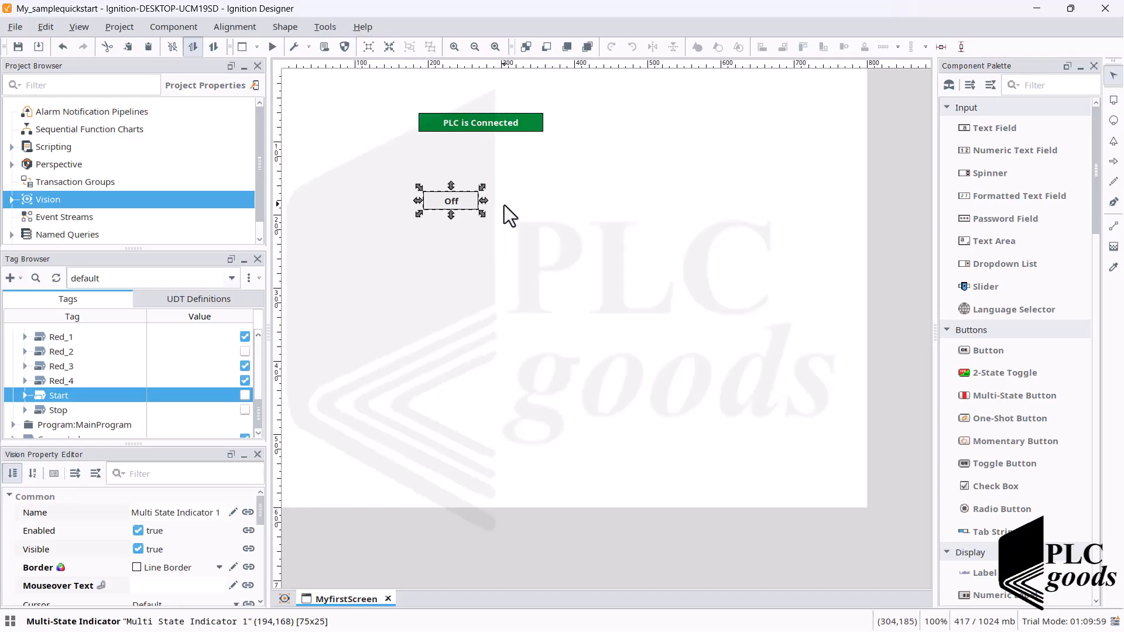
# - Open the Start indicator's style settings and delete the Fault and Manual states, values 3 and 2
pyautogui.doubleClick(443, 202)
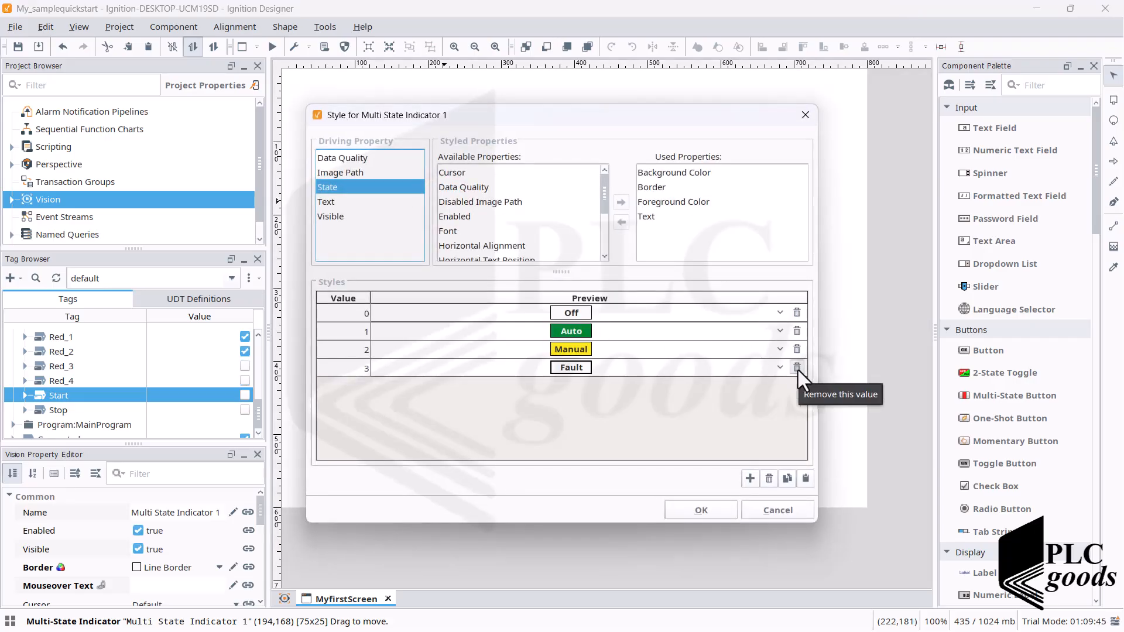
pyautogui.click(796, 367)
pyautogui.click(536, 349)
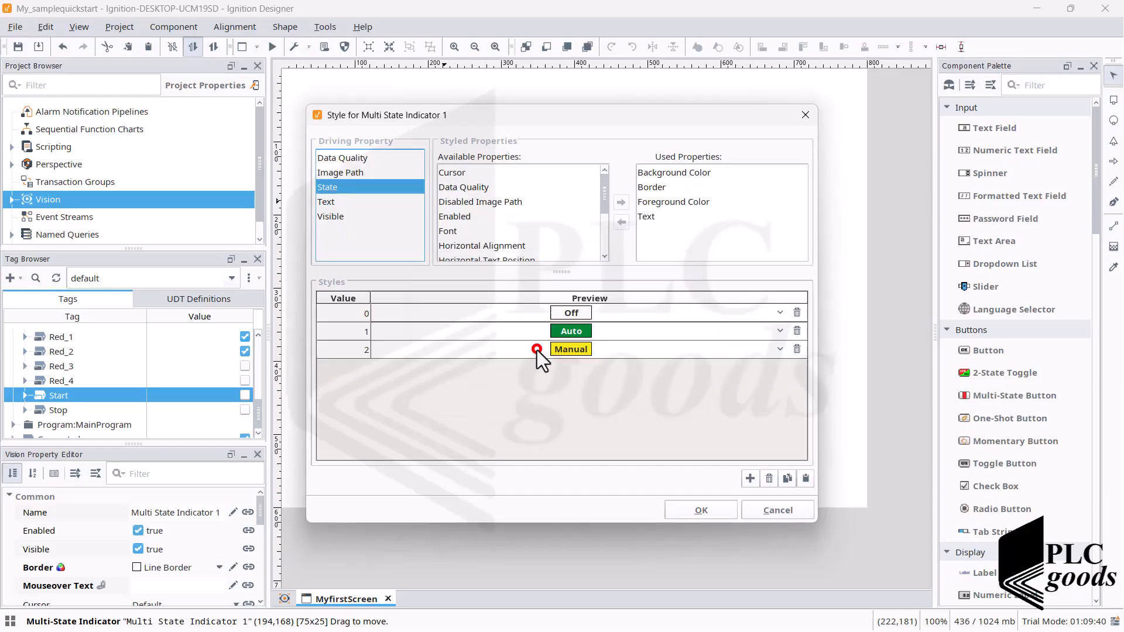
pyautogui.click(796, 352)
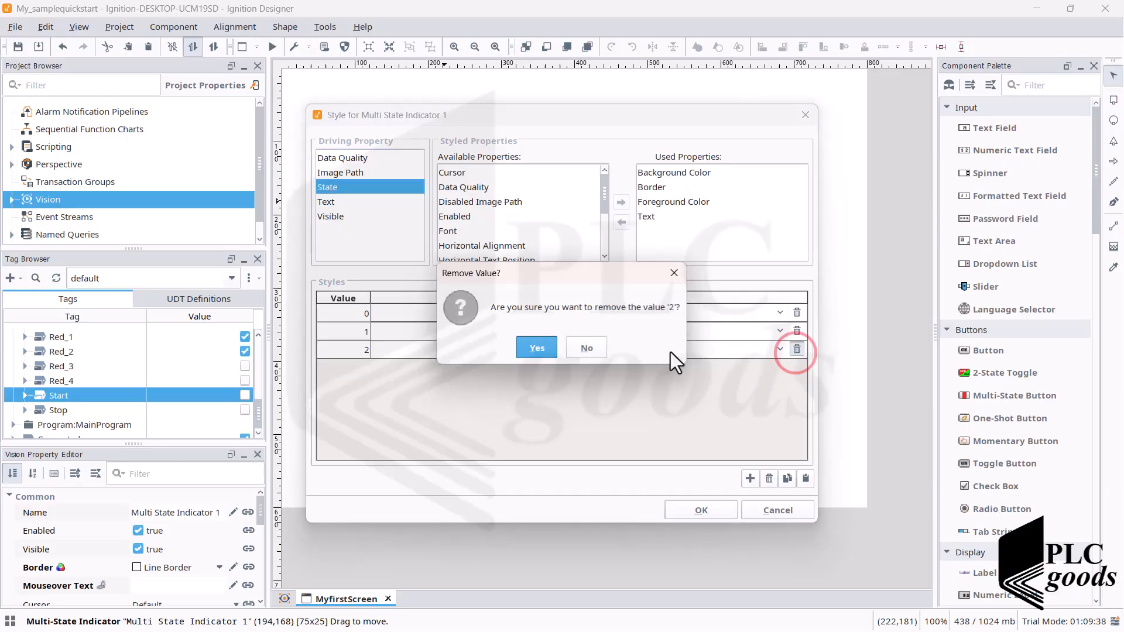
pyautogui.click(551, 351)
# - Set the text of the Start indicator's state 1 to "Start"
pyautogui.click(778, 331)
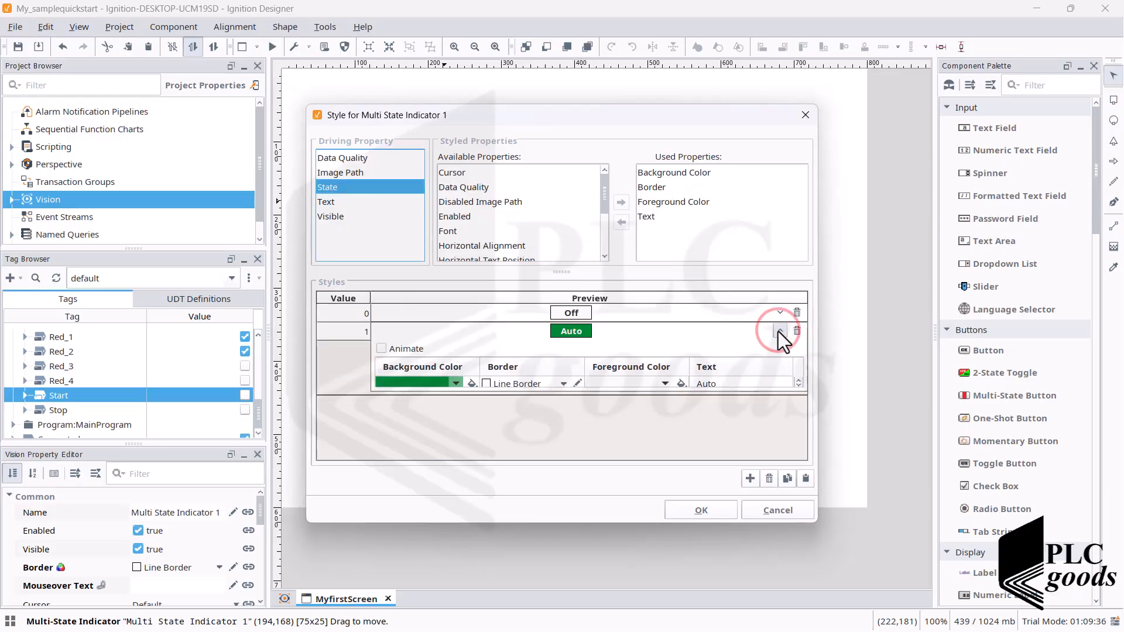
pyautogui.click(708, 384)
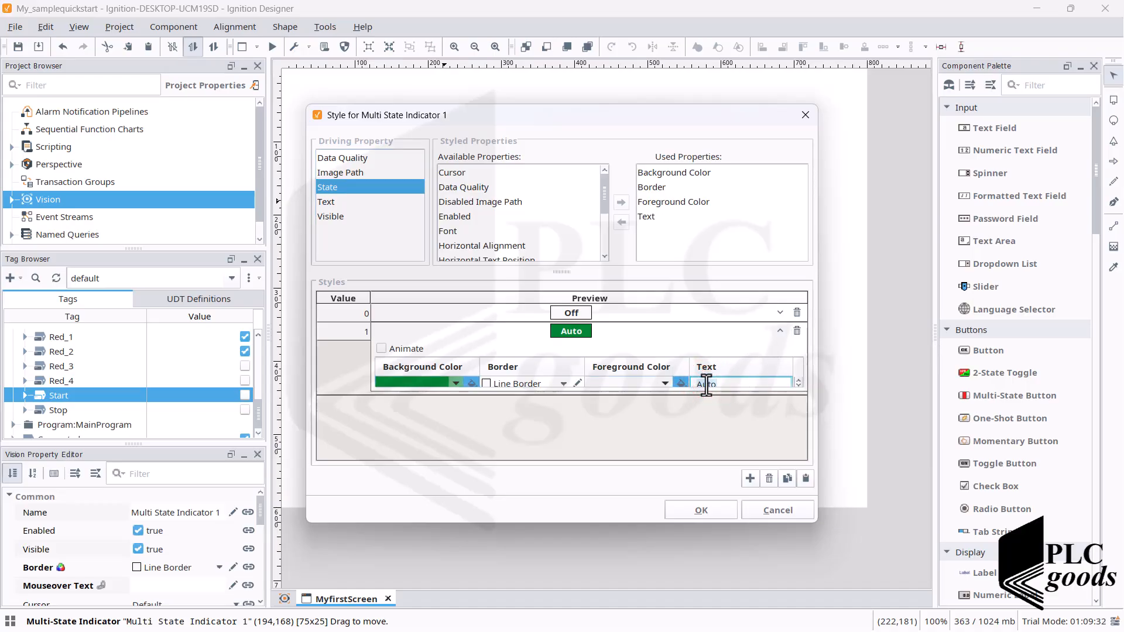
pyautogui.write('Start')
pyautogui.press('Return')
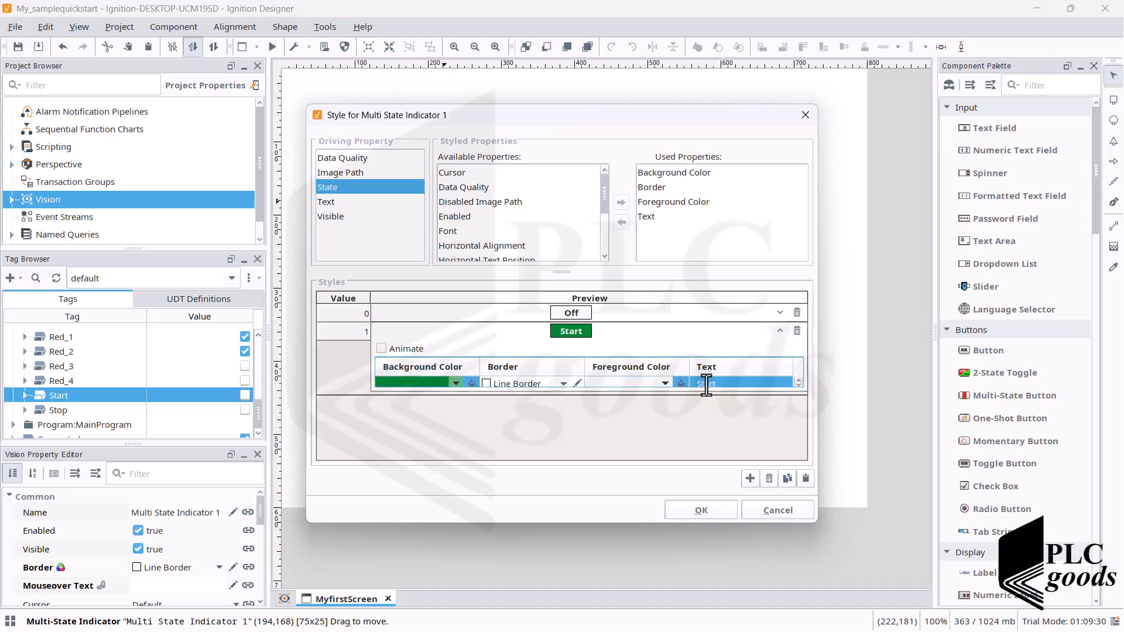
# - Set the indicator's state 0 text to "Start", apply the styles and move it closer beneath the connection indicator, to about (221,130)
pyautogui.click(579, 316)
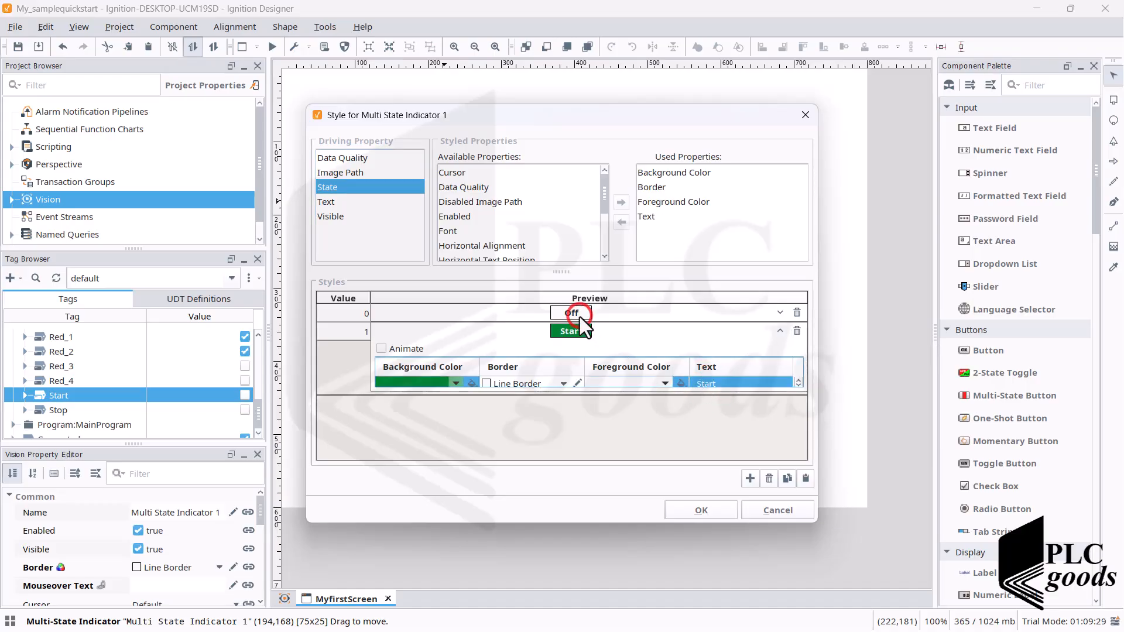
pyautogui.click(779, 312)
pyautogui.doubleClick(703, 366)
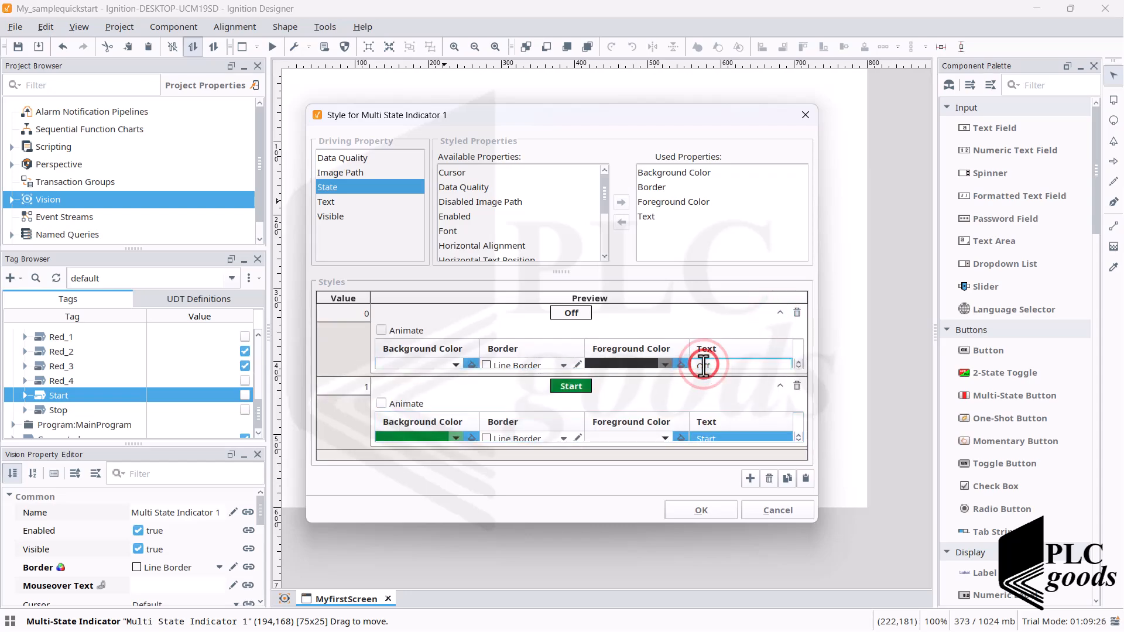
pyautogui.write('Start')
pyautogui.press('Return')
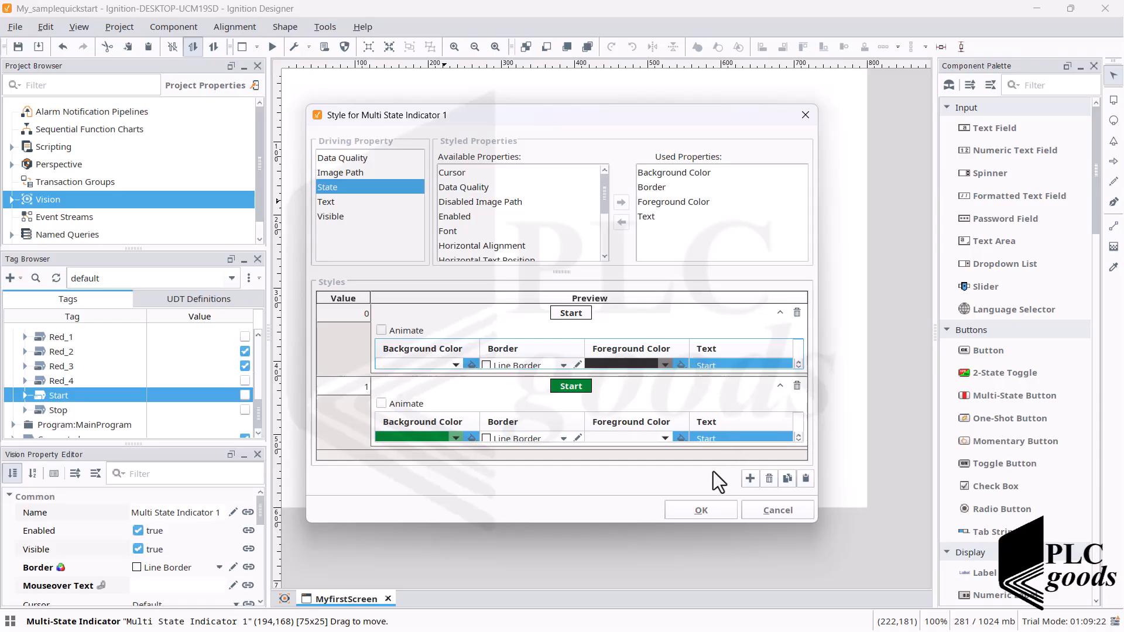
pyautogui.click(697, 510)
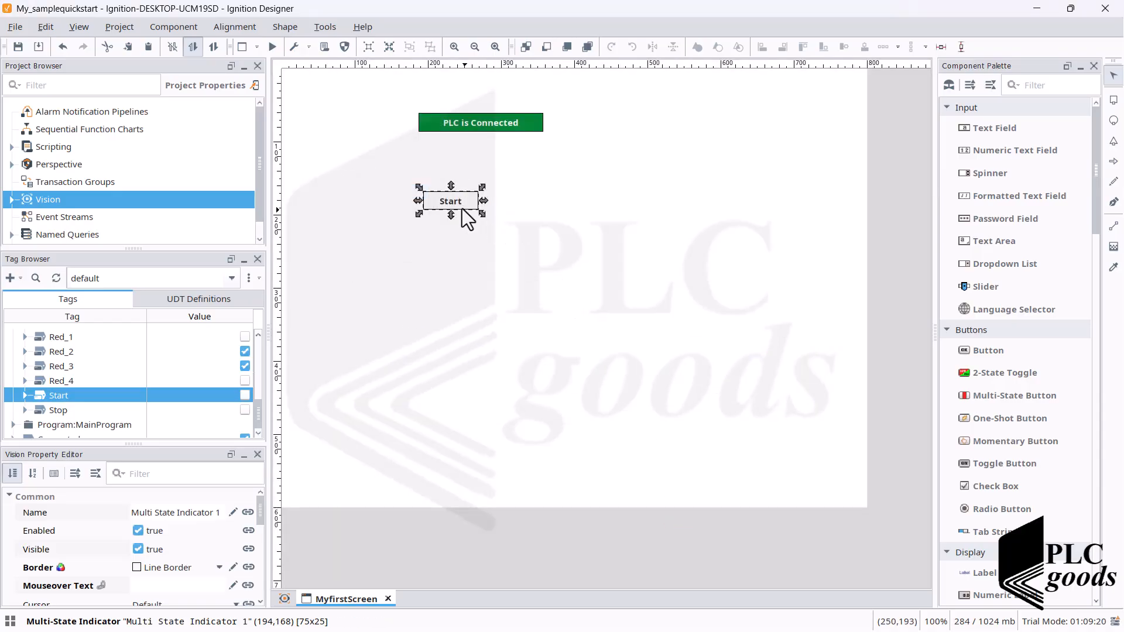
pyautogui.moveTo(452, 201); pyautogui.dragTo(472, 174)
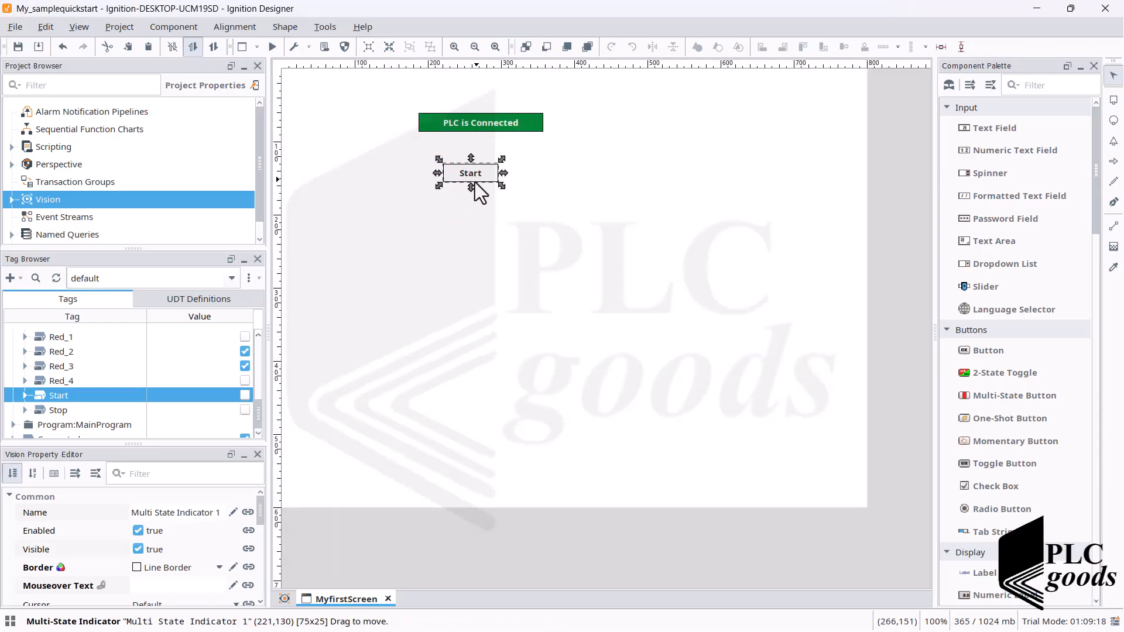
# - Place the Green_1 tag below and to the right of the Start indicator as a Multistate Indicator, at about (336,205)
pyautogui.scroll(2, 258, 410)
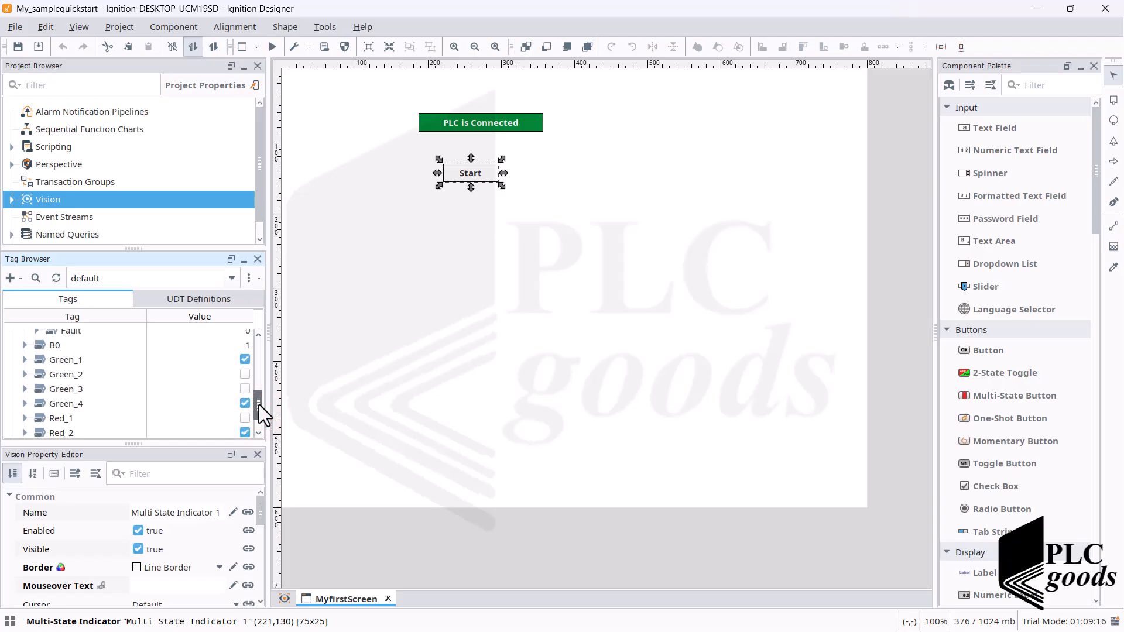
pyautogui.moveTo(69, 360); pyautogui.dragTo(527, 219)
pyautogui.moveTo(547, 230)
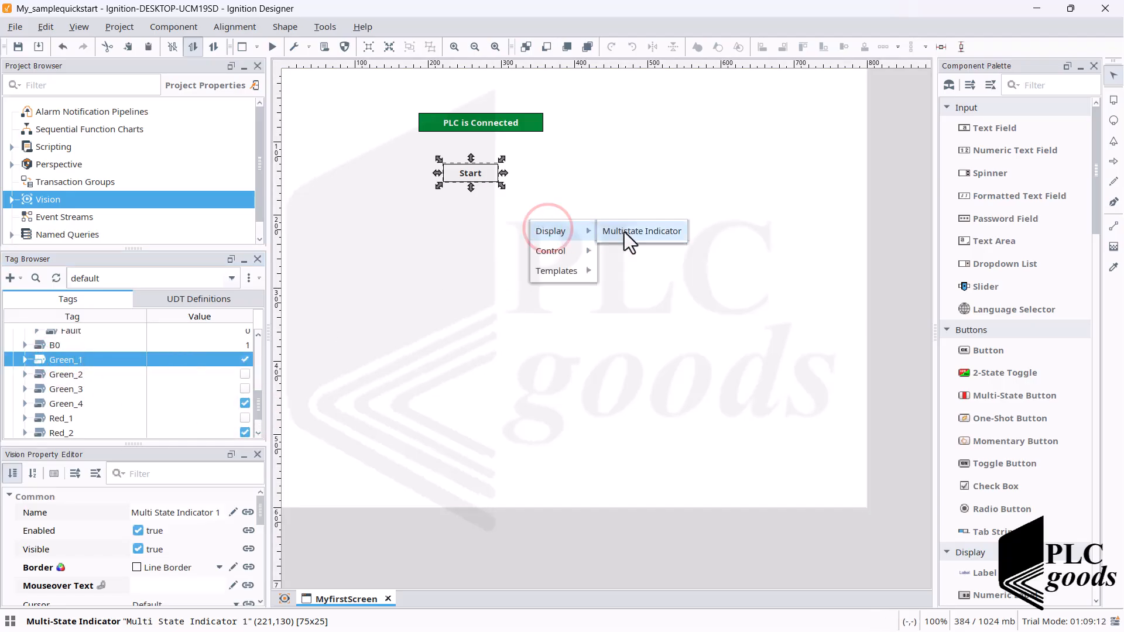
pyautogui.click(624, 231)
# - Open the Green_1 indicator's style settings and delete the Fault and Manual states, values 3 and 2
pyautogui.doubleClick(550, 229)
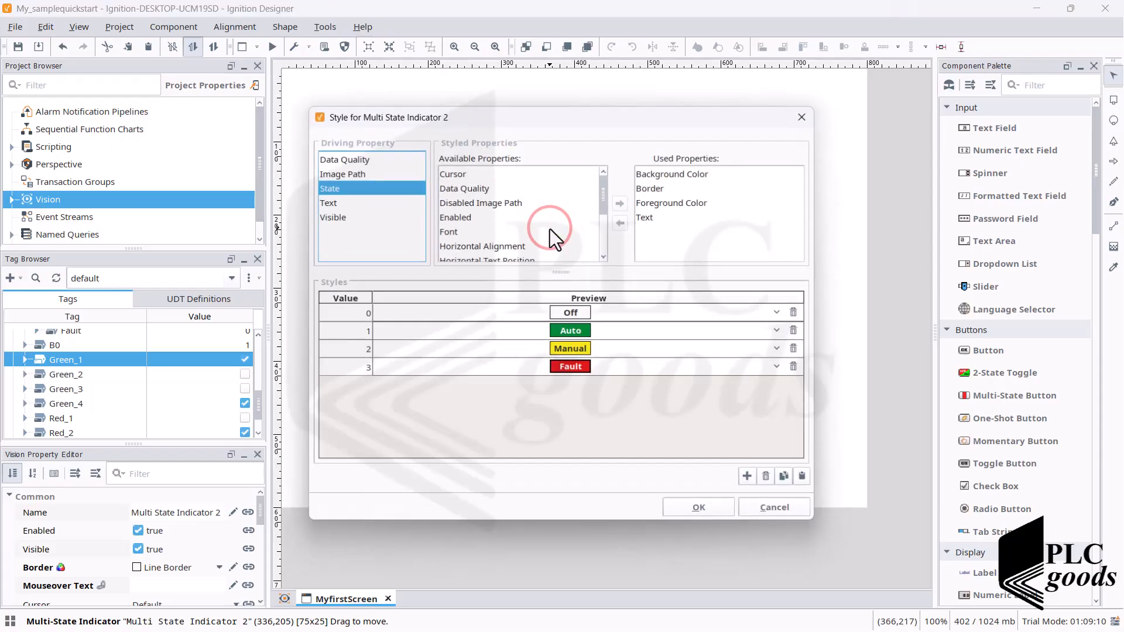
pyautogui.click(796, 367)
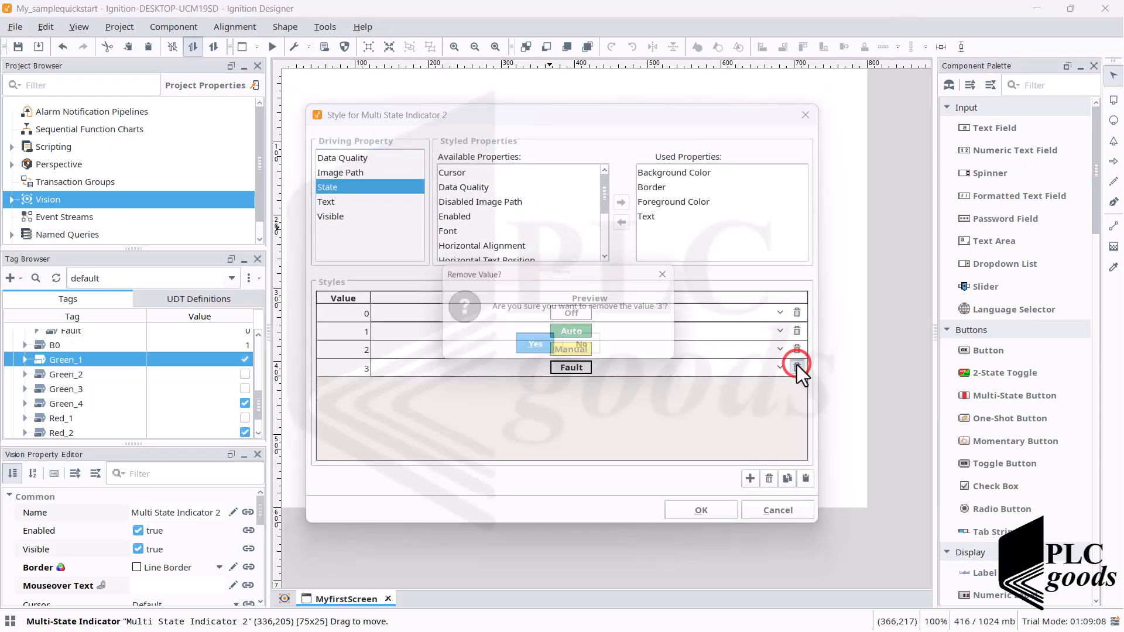
pyautogui.click(547, 355)
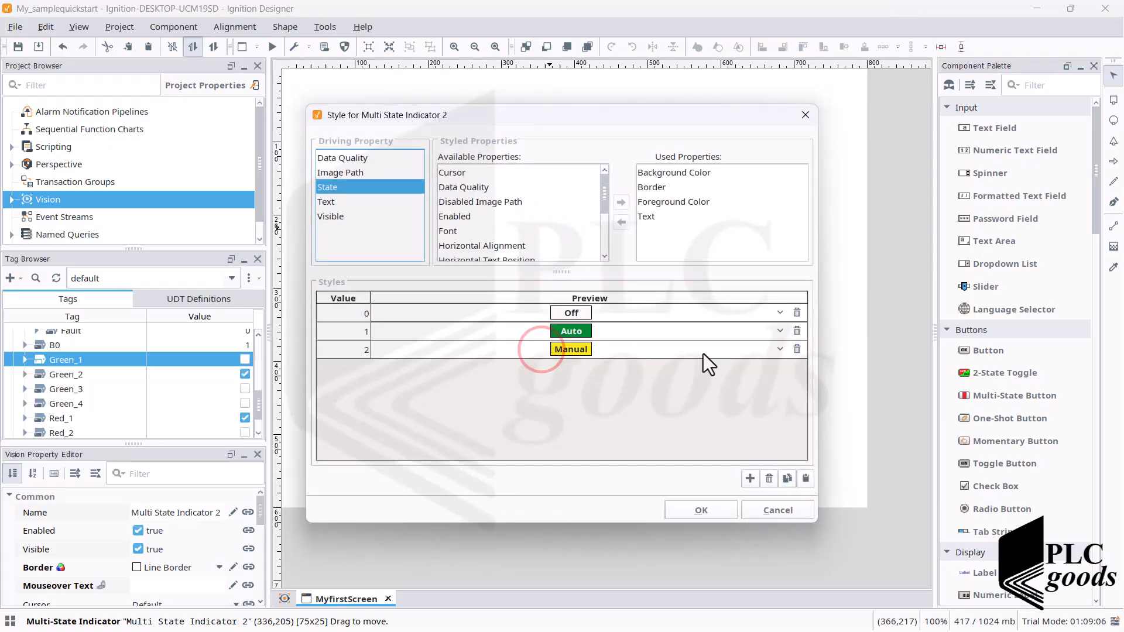
pyautogui.click(796, 350)
pyautogui.click(519, 347)
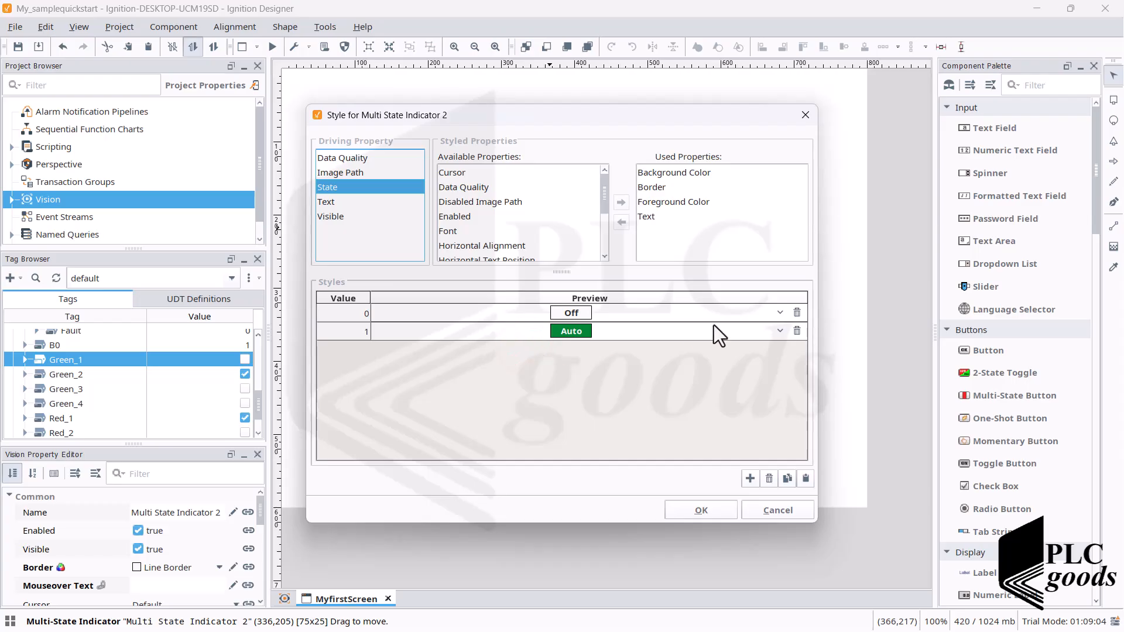
# - Set the text of the Green_1 indicator's state 1 to "Green 1"
pyautogui.click(779, 330)
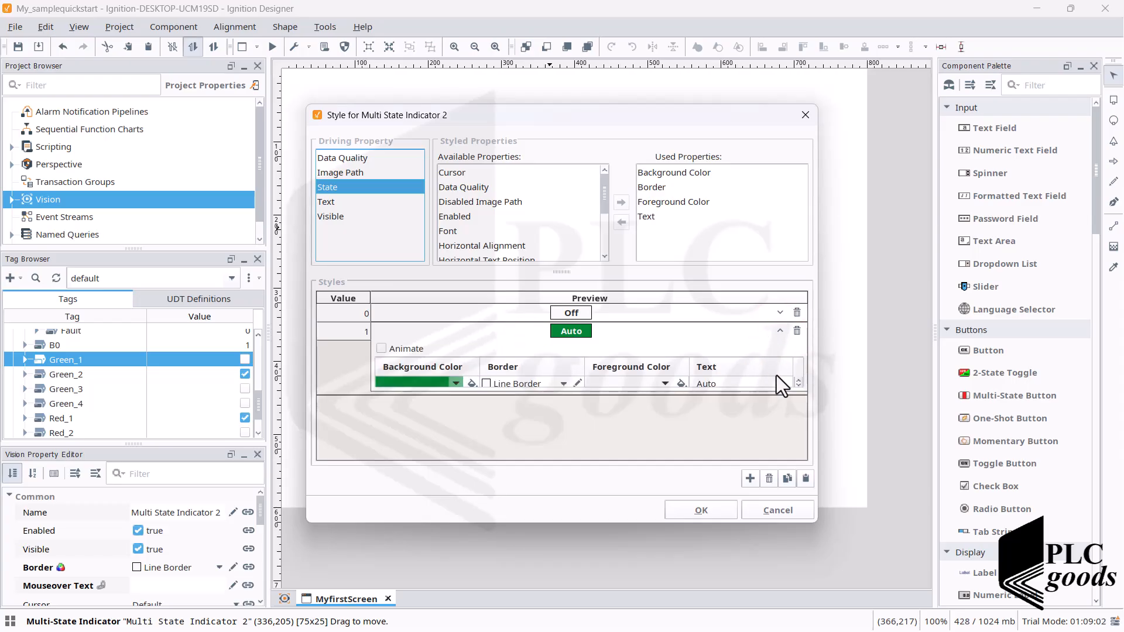
pyautogui.click(741, 385)
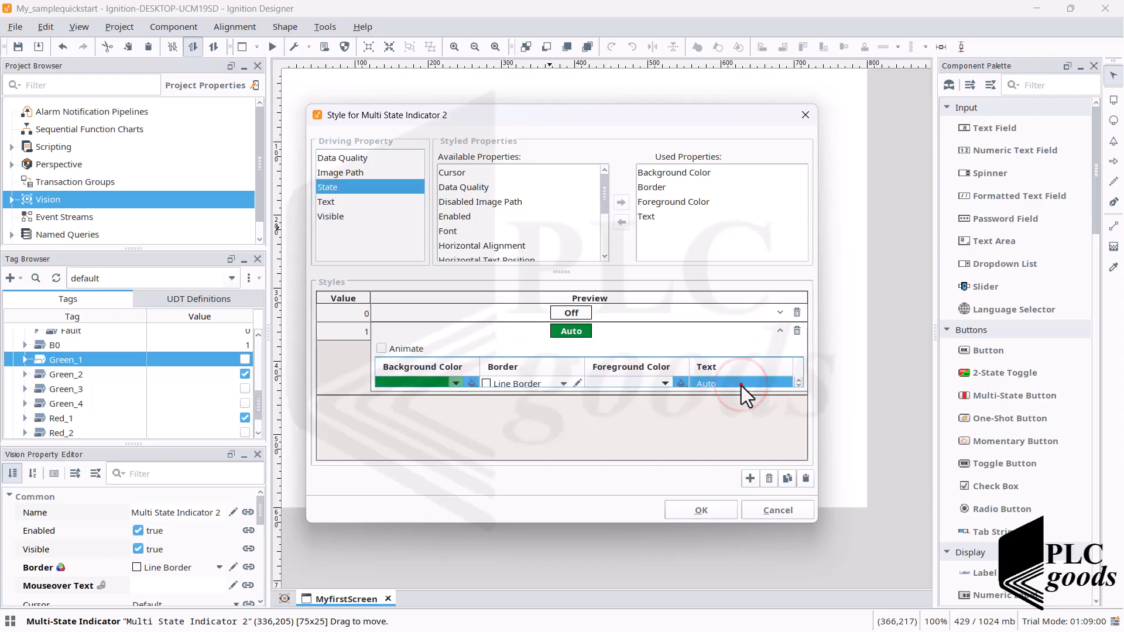
pyautogui.click(740, 384)
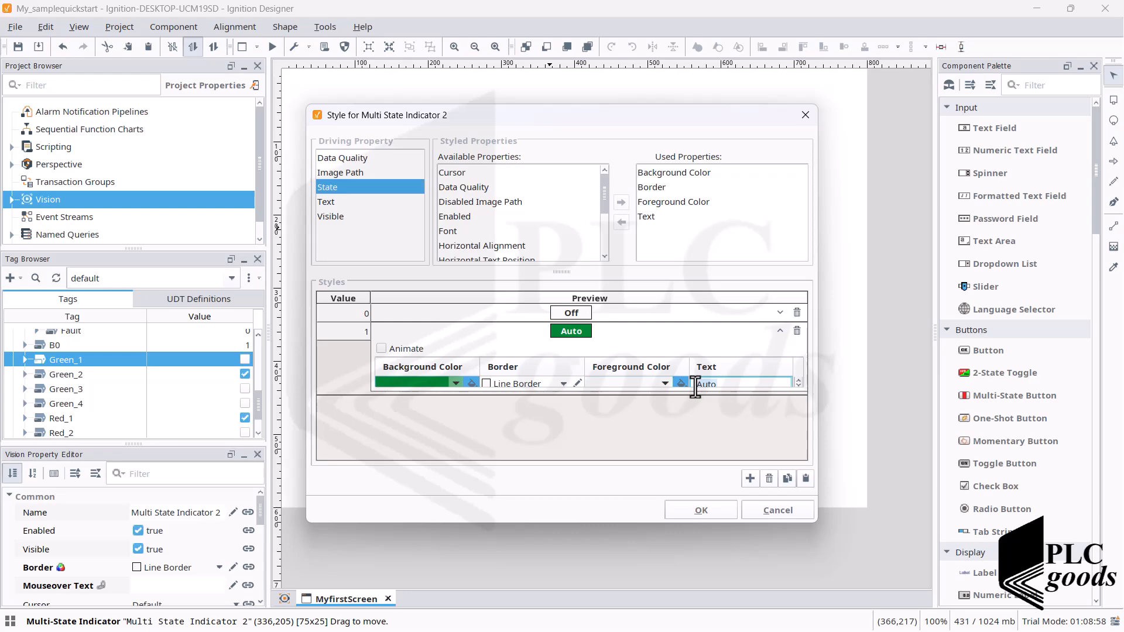
pyautogui.write('Green 1')
# - Set the Green_1 indicator's state 0 text to "Green 1" and apply the styles
pyautogui.click(780, 313)
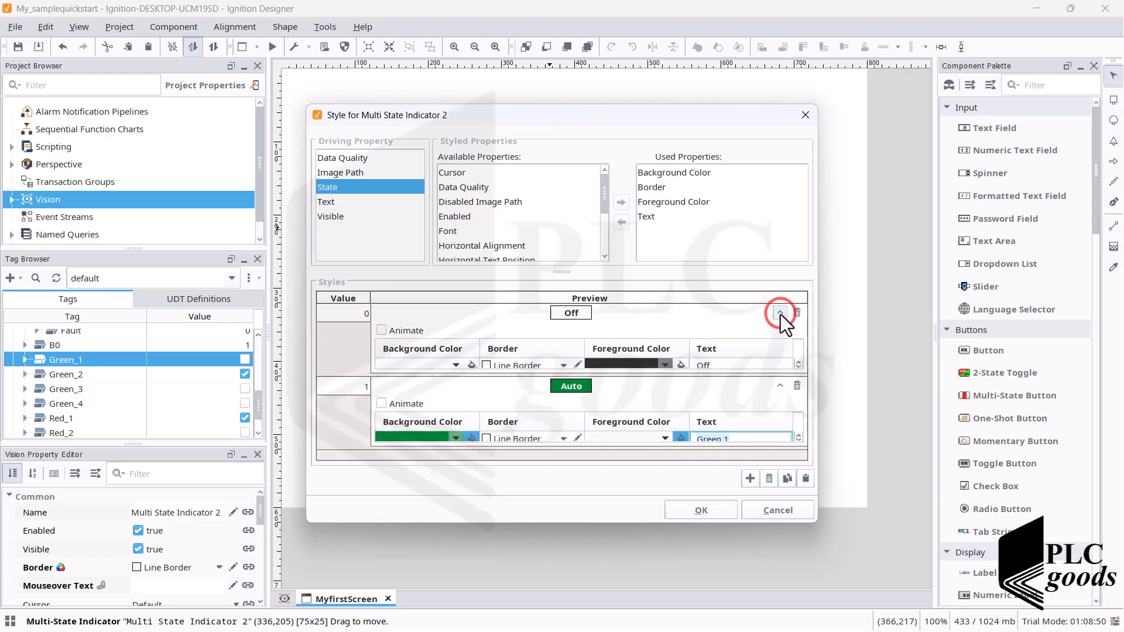
pyautogui.click(701, 367)
pyautogui.doubleClick(701, 365)
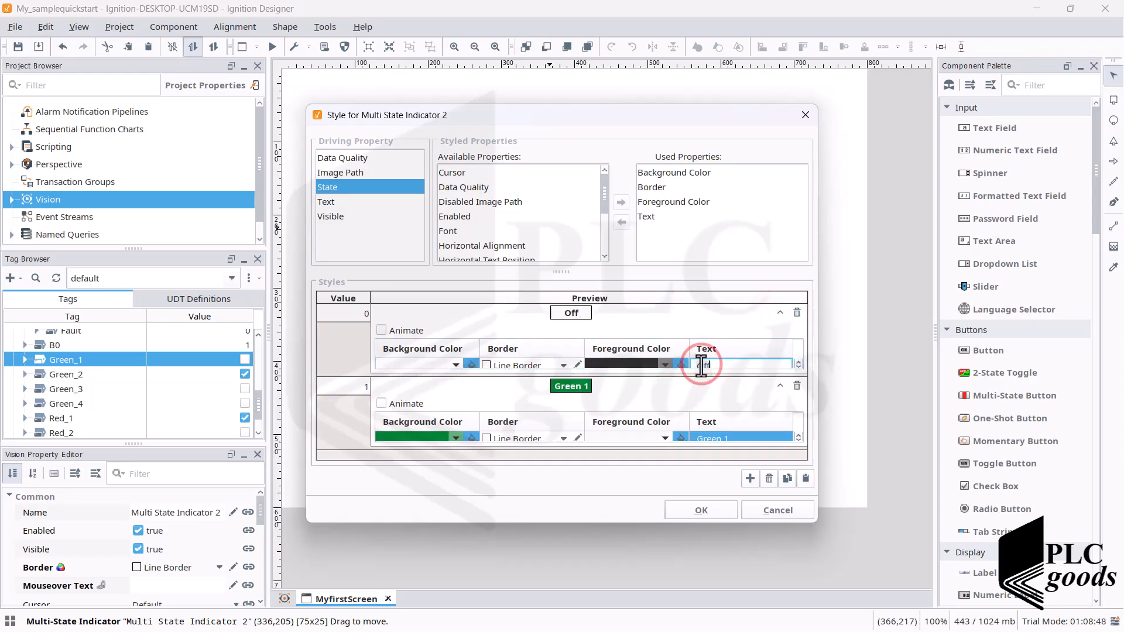
pyautogui.write('Green 1')
pyautogui.click(687, 511)
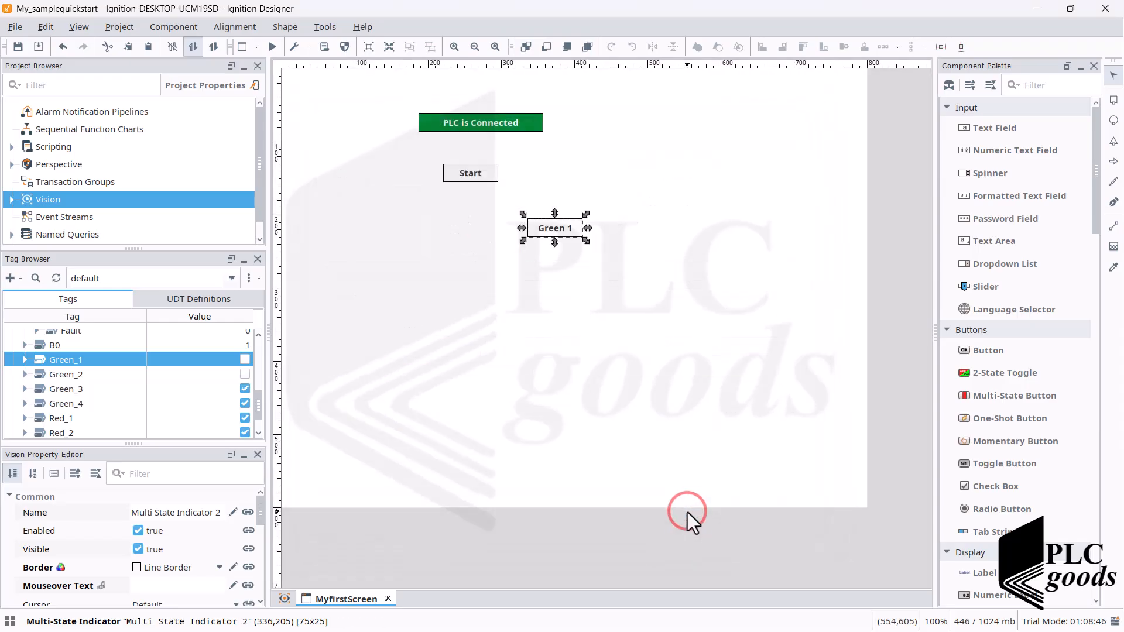
# - Duplicate the Green 1 indicator and place the copy beneath it, at about (329,273)
pyautogui.click(567, 311)
pyautogui.click(547, 230)
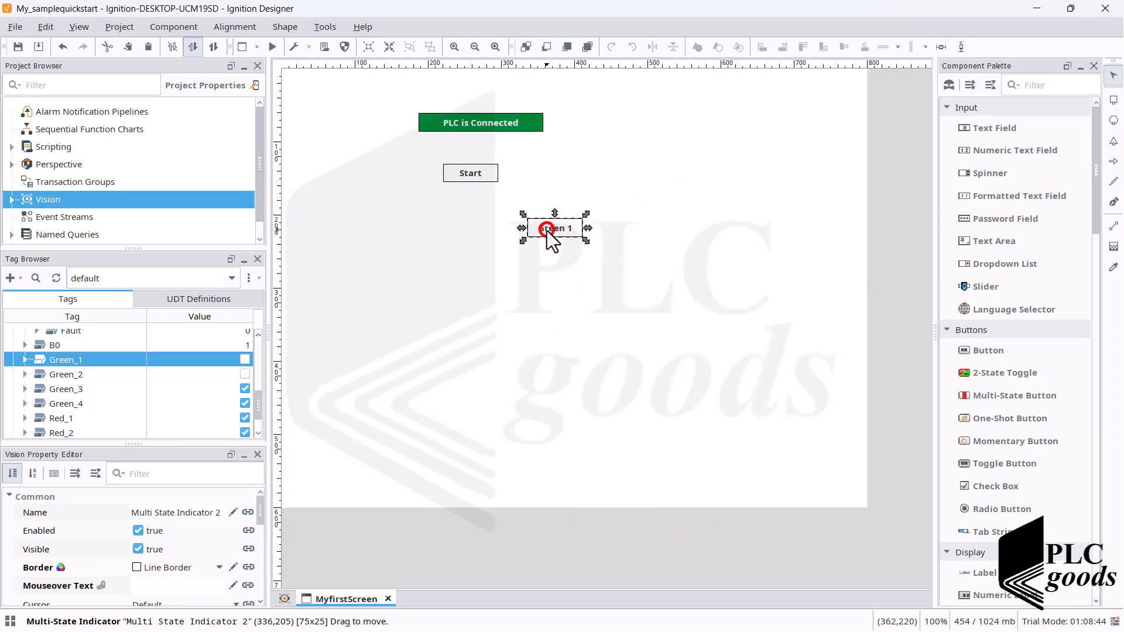
pyautogui.hotkey('ctrl', 'c')
pyautogui.hotkey('ctrl', 'v')
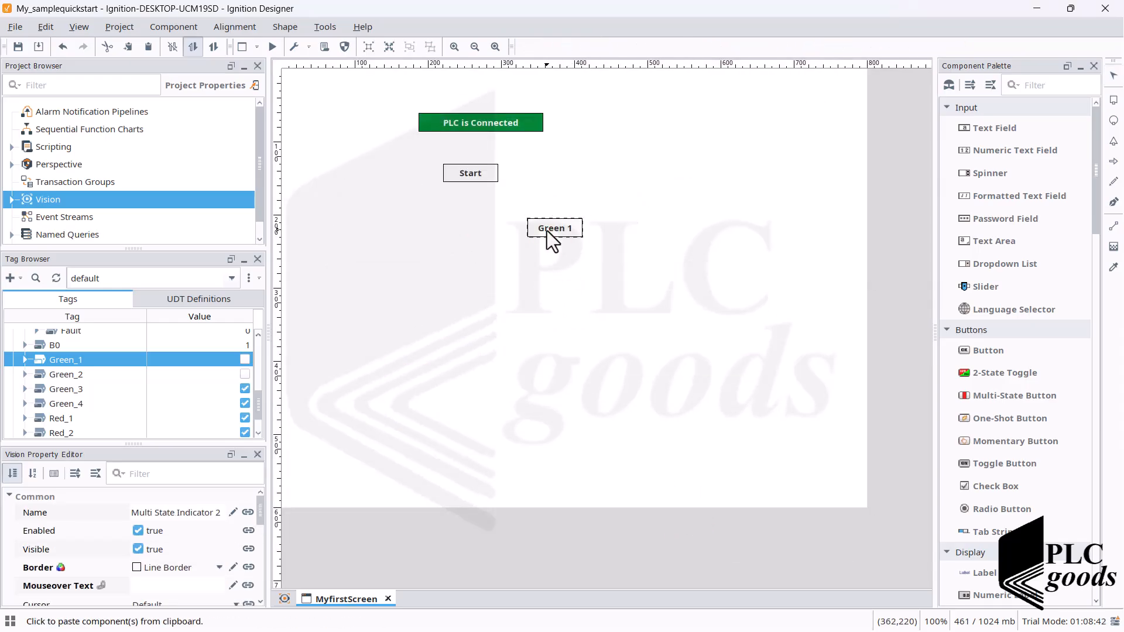
pyautogui.click(535, 274)
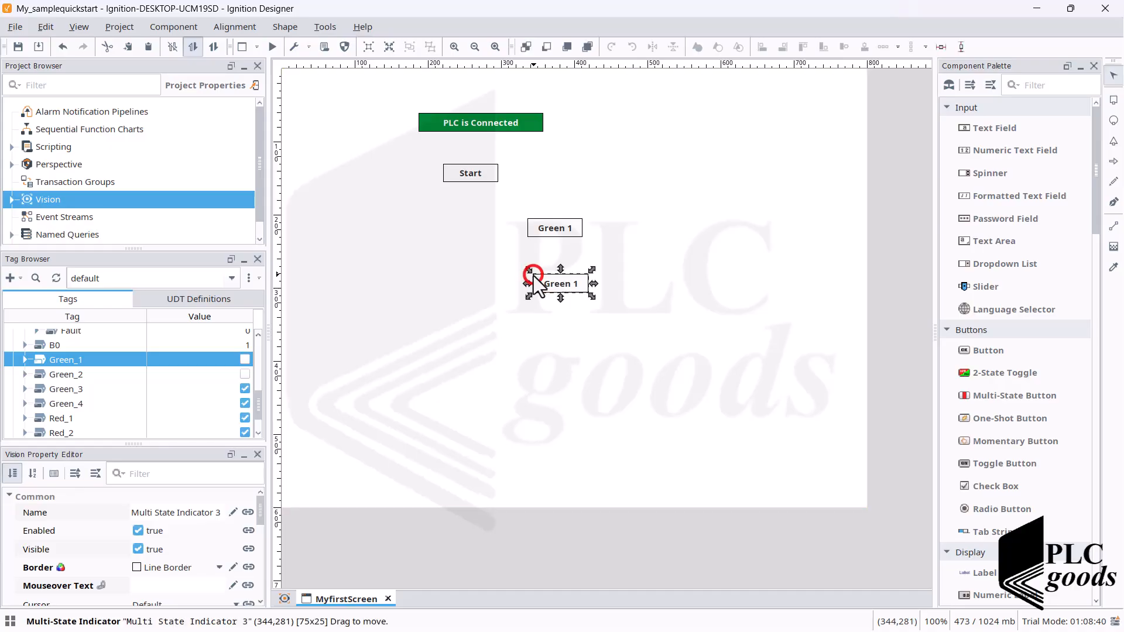
pyautogui.moveTo(549, 289); pyautogui.dragTo(539, 283)
# - Open the copied indicator's style settings and set its state 0 text to "Red 1"
pyautogui.doubleClick(538, 283)
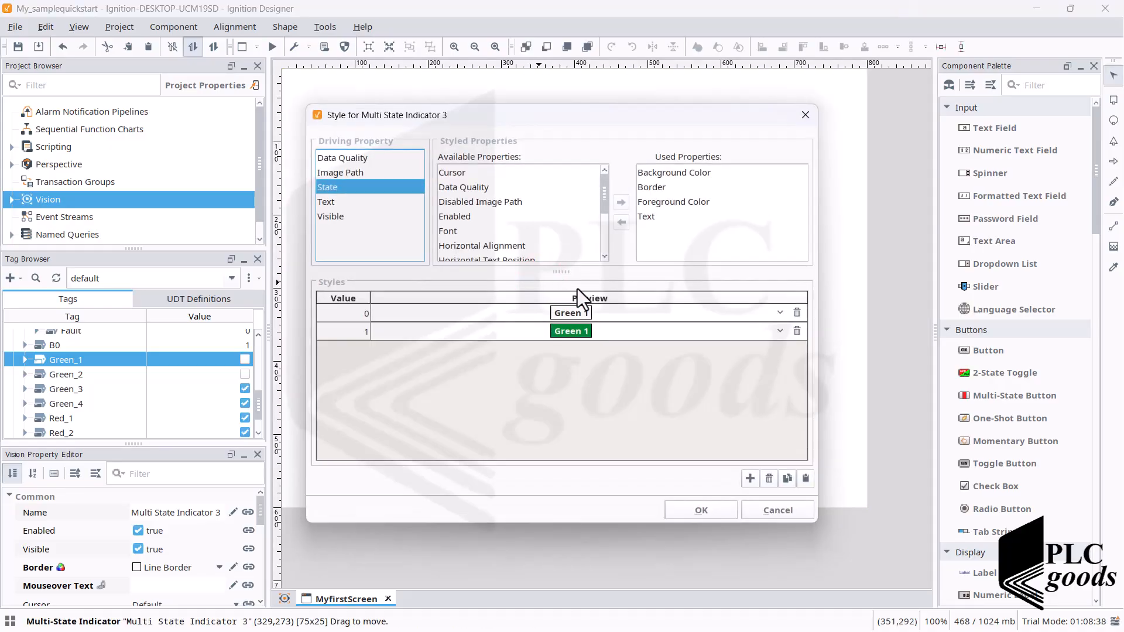
pyautogui.click(780, 312)
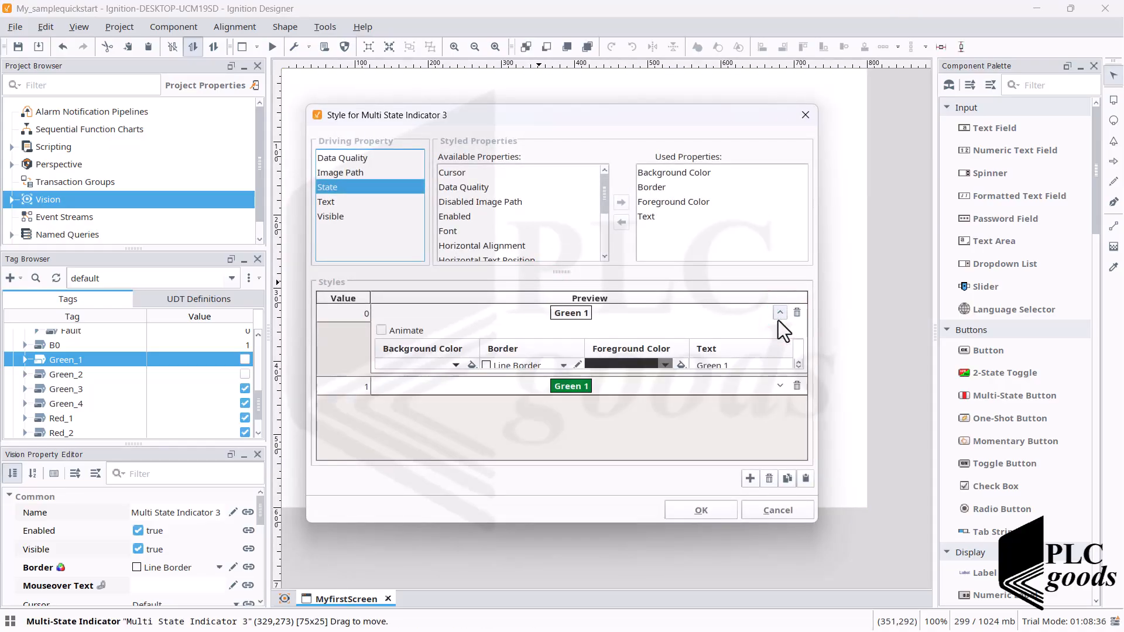
pyautogui.click(709, 365)
pyautogui.click(715, 365)
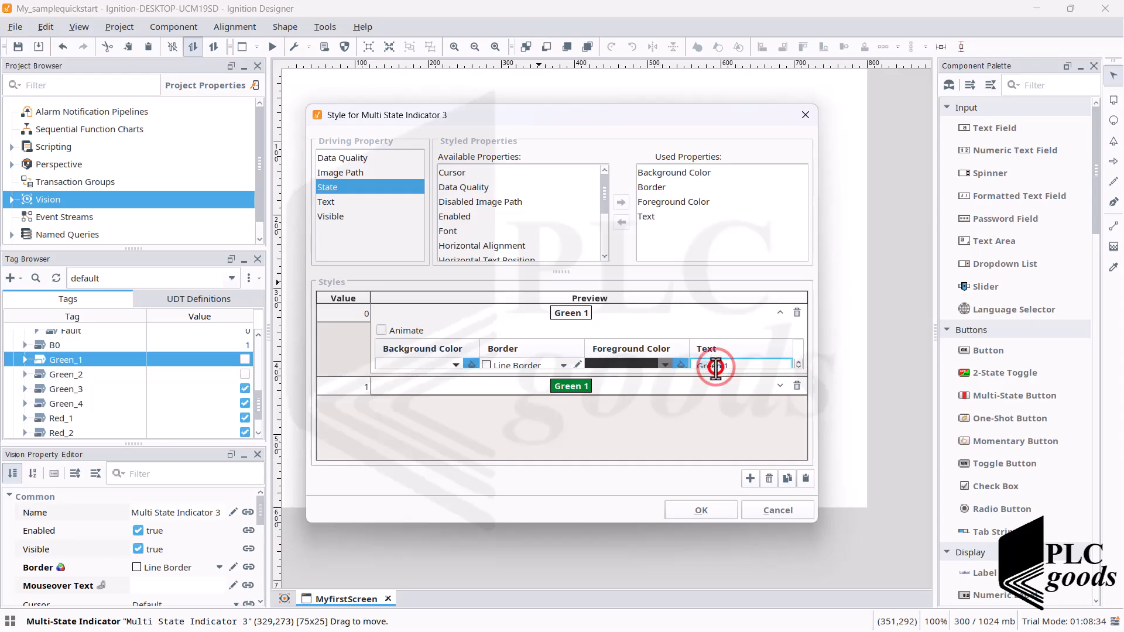
pyautogui.doubleClick(714, 366)
pyautogui.write('Red')
pyautogui.press('Return')
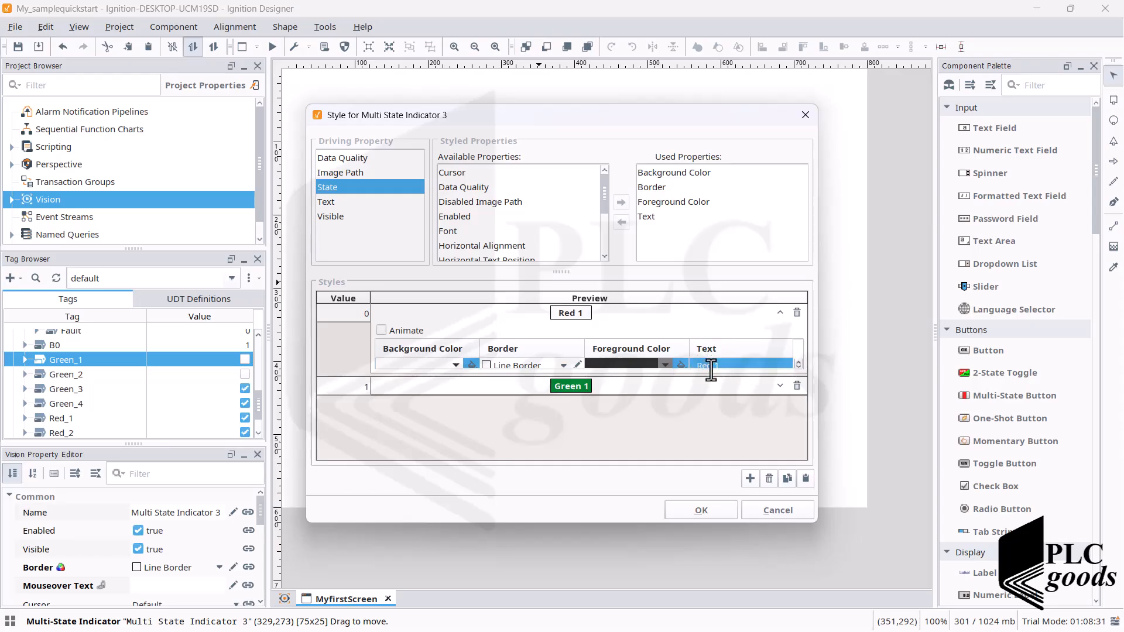
# - Set the copied indicator's state 1 text to "Red 1" with a red background, and apply the styles
pyautogui.click(778, 384)
pyautogui.doubleClick(712, 441)
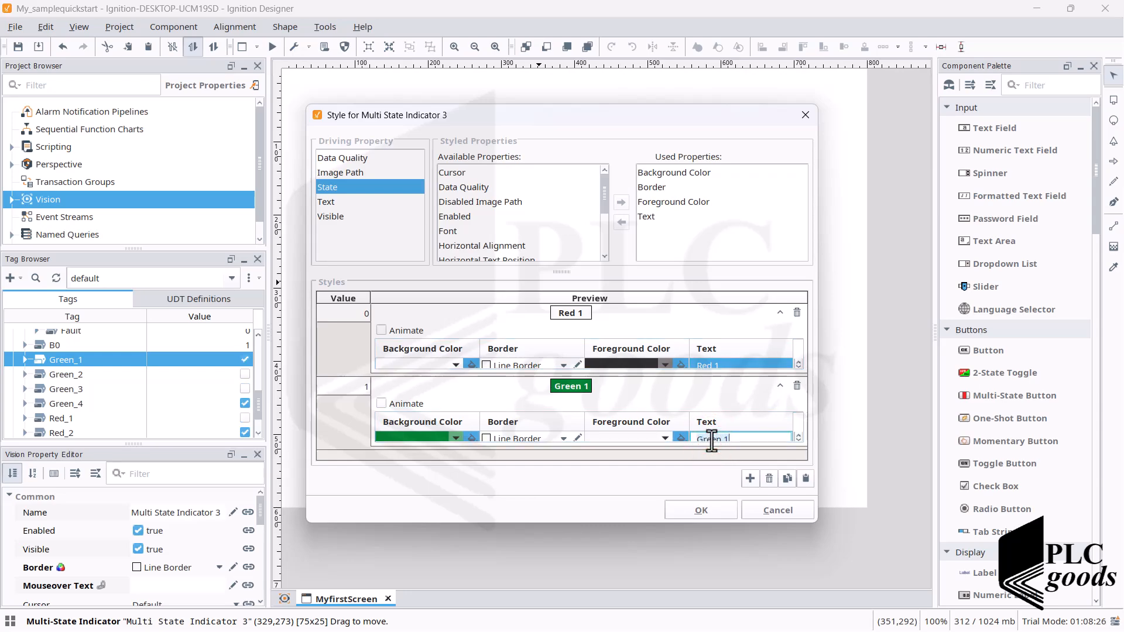
pyautogui.write('Red 1')
pyautogui.click(454, 439)
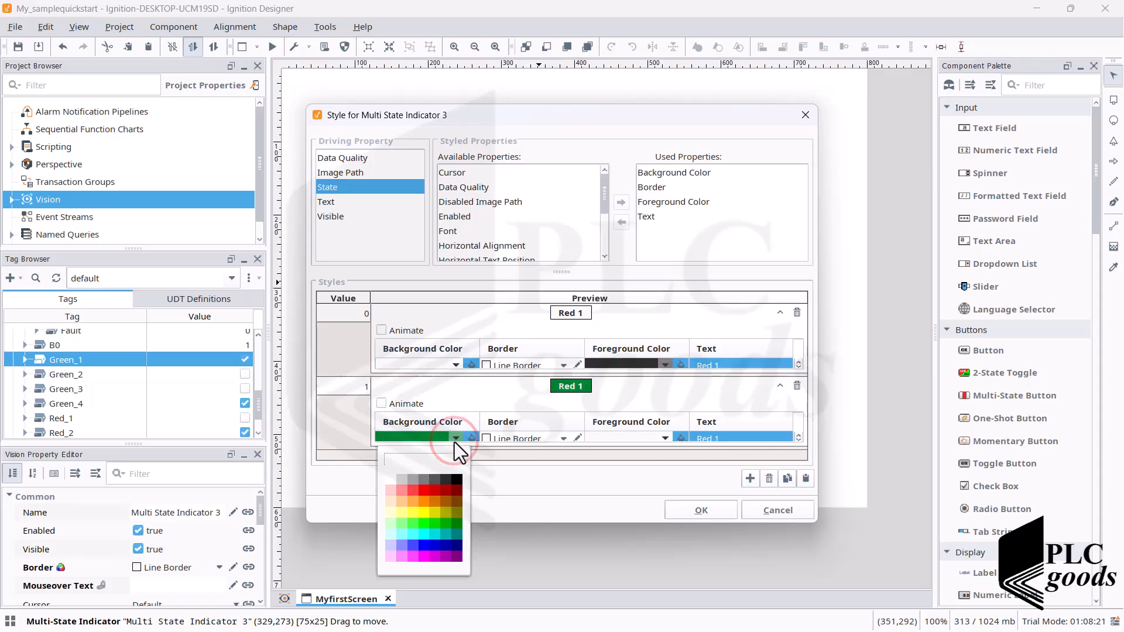
pyautogui.click(424, 492)
pyautogui.click(692, 514)
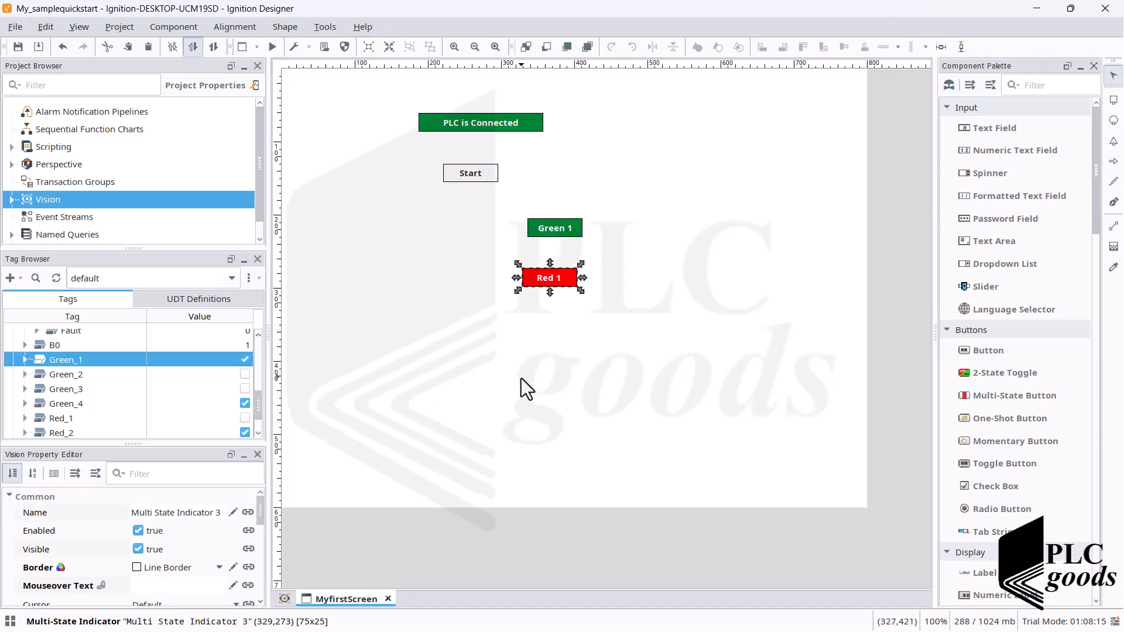
# - Bind the Red_1 tag to the Red 1 indicator and position it closer beneath Green 1, at about (340,257)
pyautogui.click(521, 378)
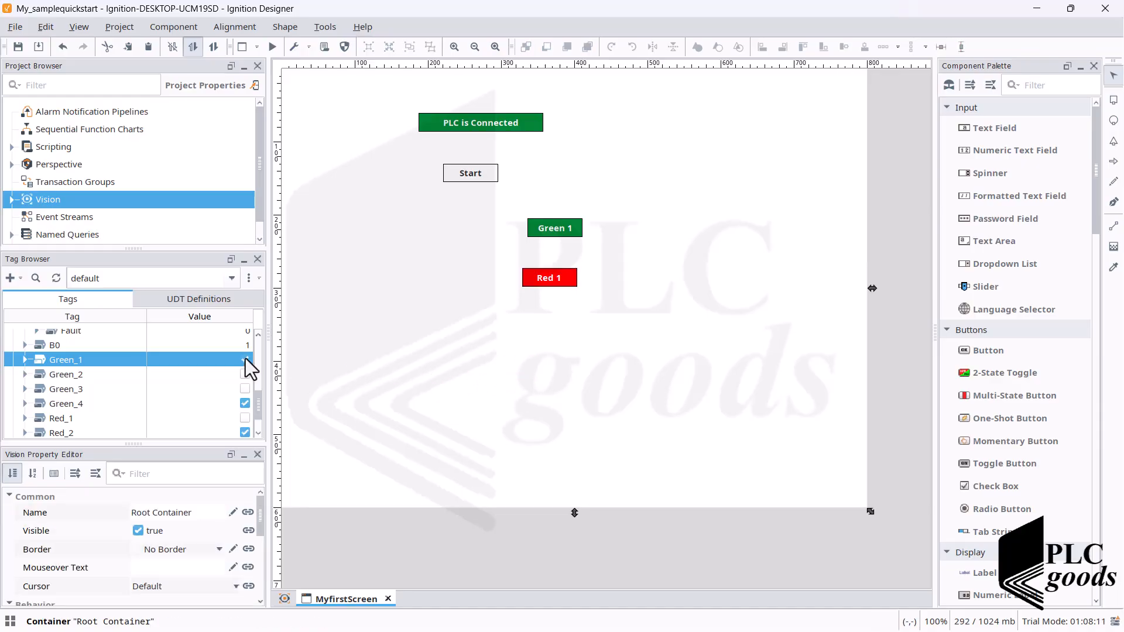
pyautogui.moveTo(56, 419); pyautogui.dragTo(544, 269)
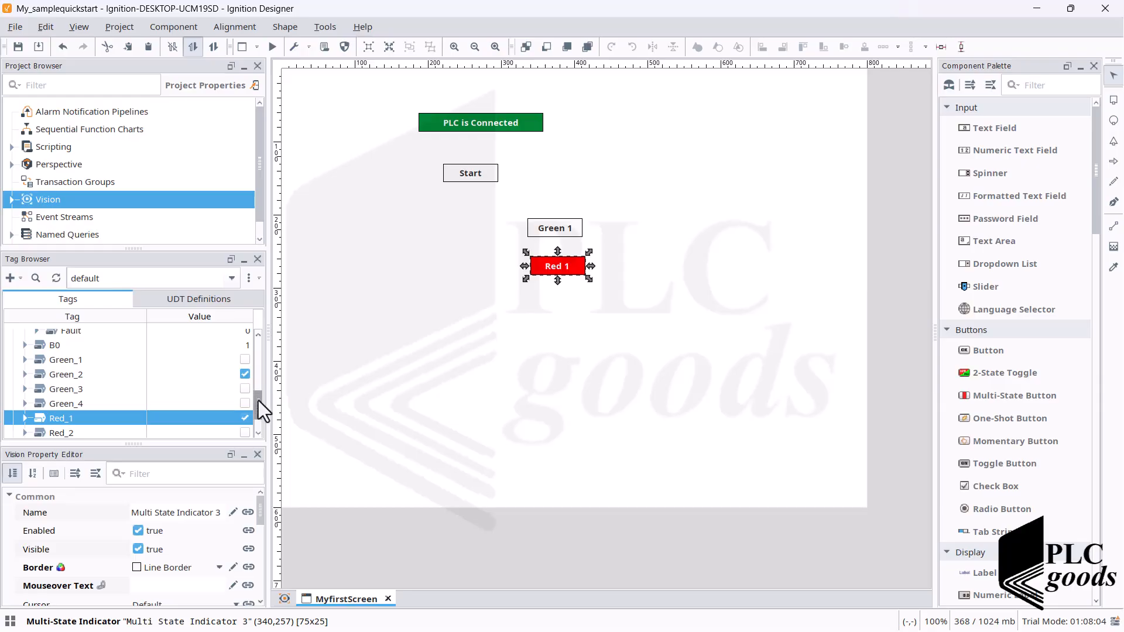
# - Collapse the Local:4:I tag folder and enlarge the Tag Browser to show all the light, Start and Stop tags
pyautogui.scroll(3, 258, 400)
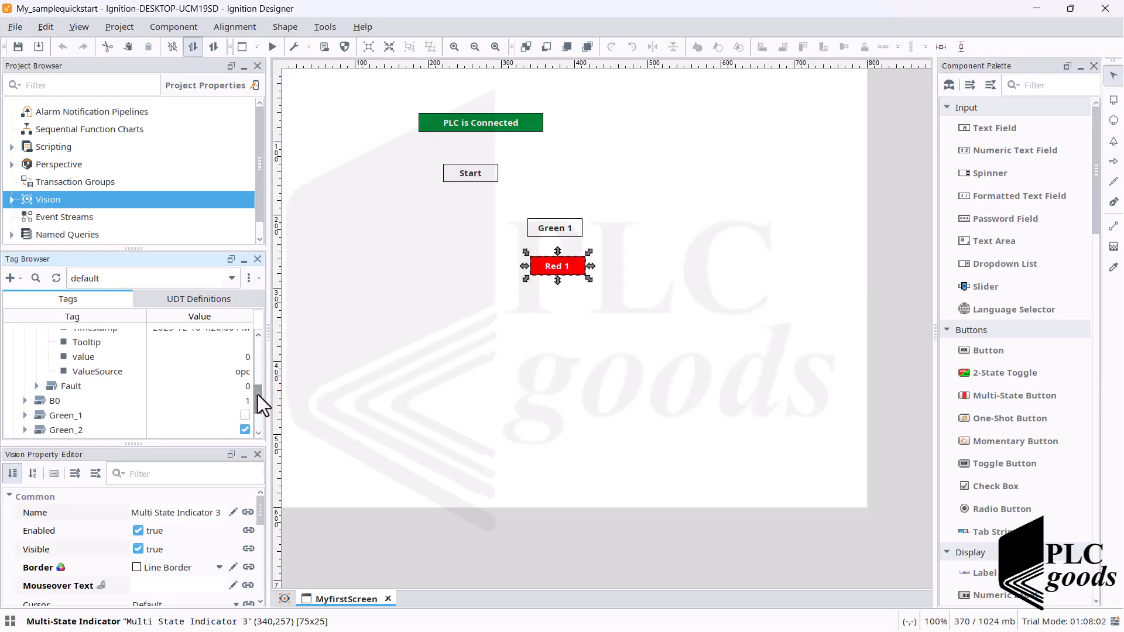
pyautogui.moveTo(258, 398); pyautogui.dragTo(278, 369)
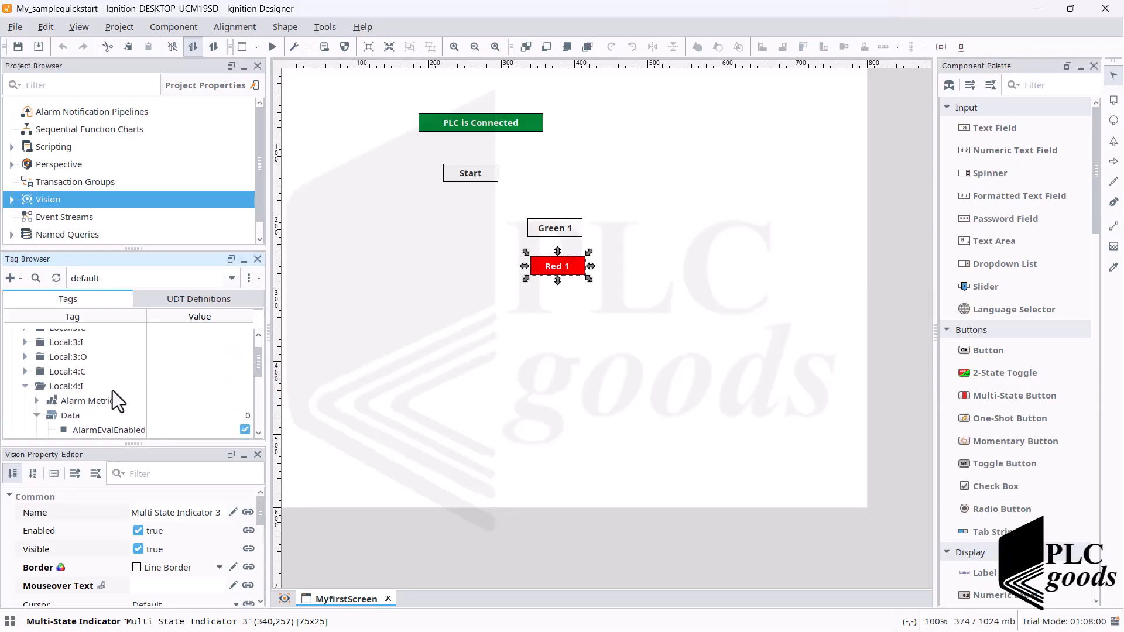
pyautogui.click(25, 386)
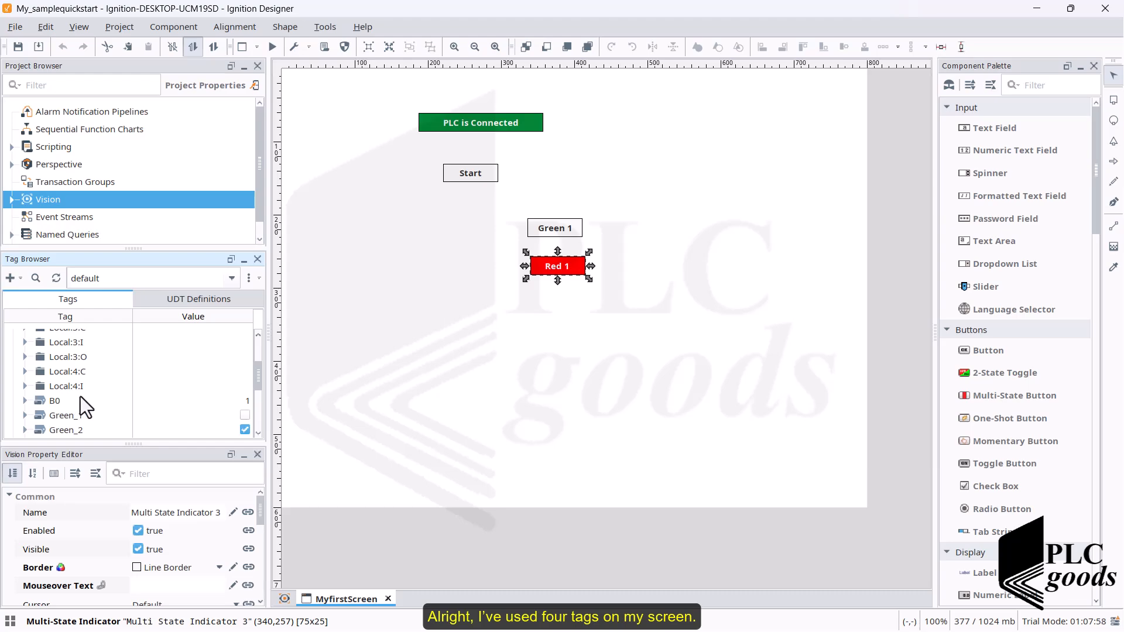
pyautogui.scroll(-2, 119, 391)
pyautogui.click(121, 392)
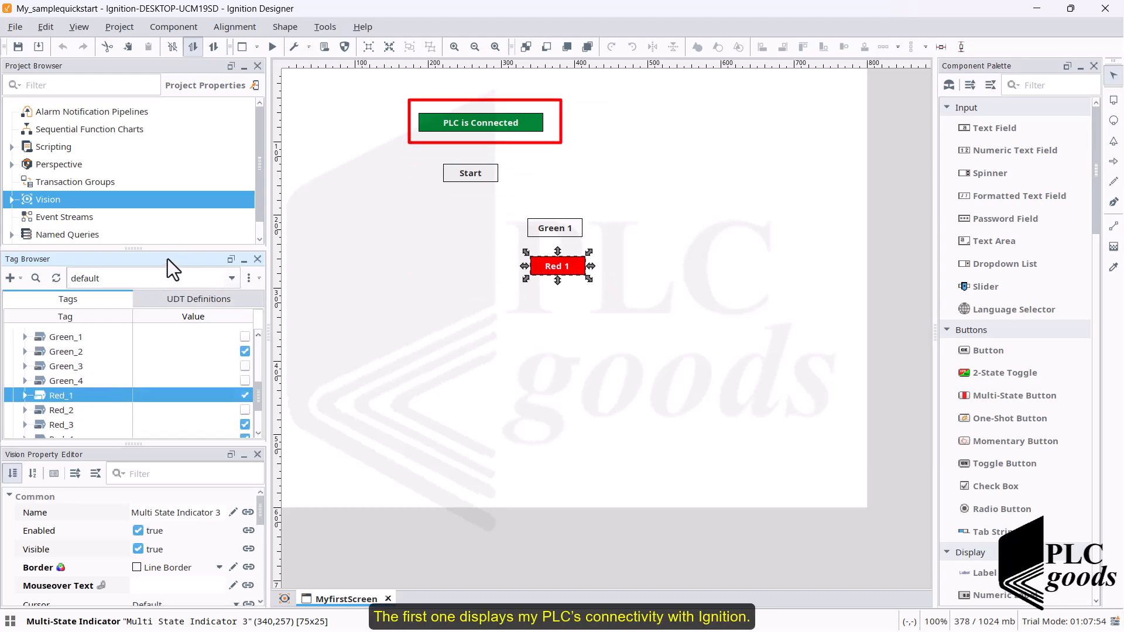
pyautogui.moveTo(165, 249); pyautogui.dragTo(185, 159)
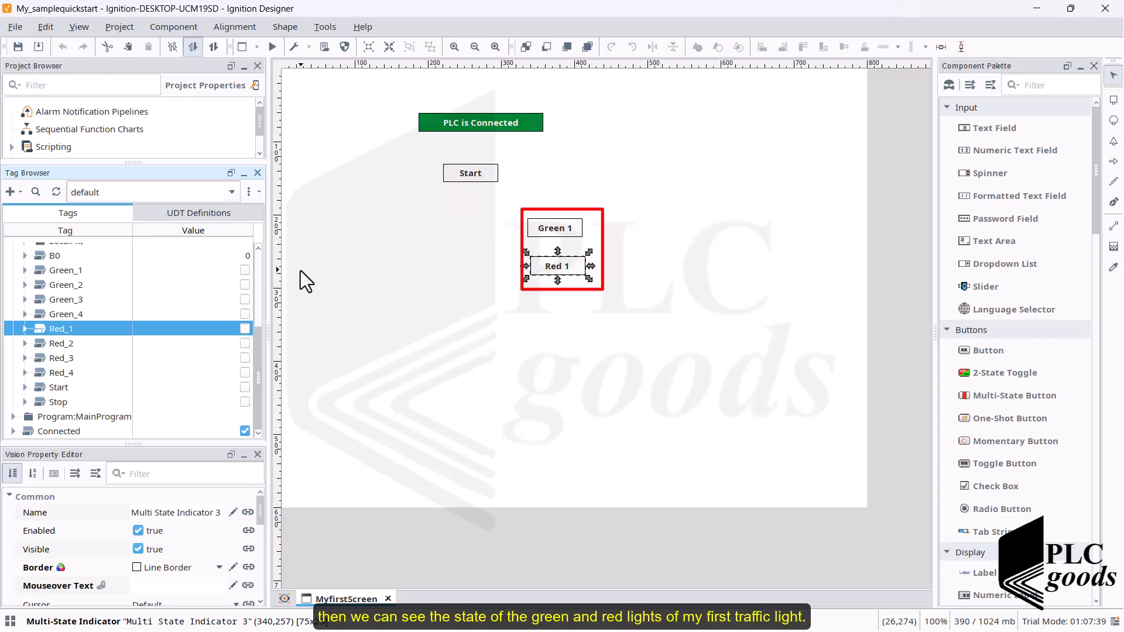
# - Move the Green 1 indicator to about (63,185) and align all four indicators along their left edges
pyautogui.click(550, 230)
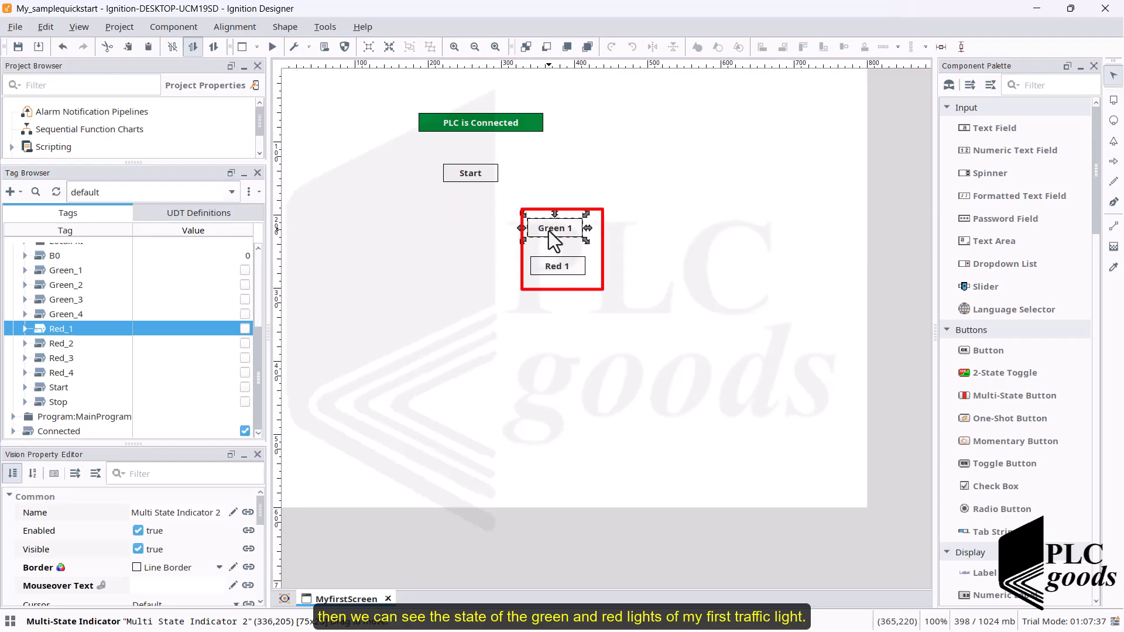
pyautogui.moveTo(549, 230)
pyautogui.mouseDown()
pyautogui.moveTo(338, 212)
pyautogui.moveTo(349, 214)
pyautogui.mouseUp()
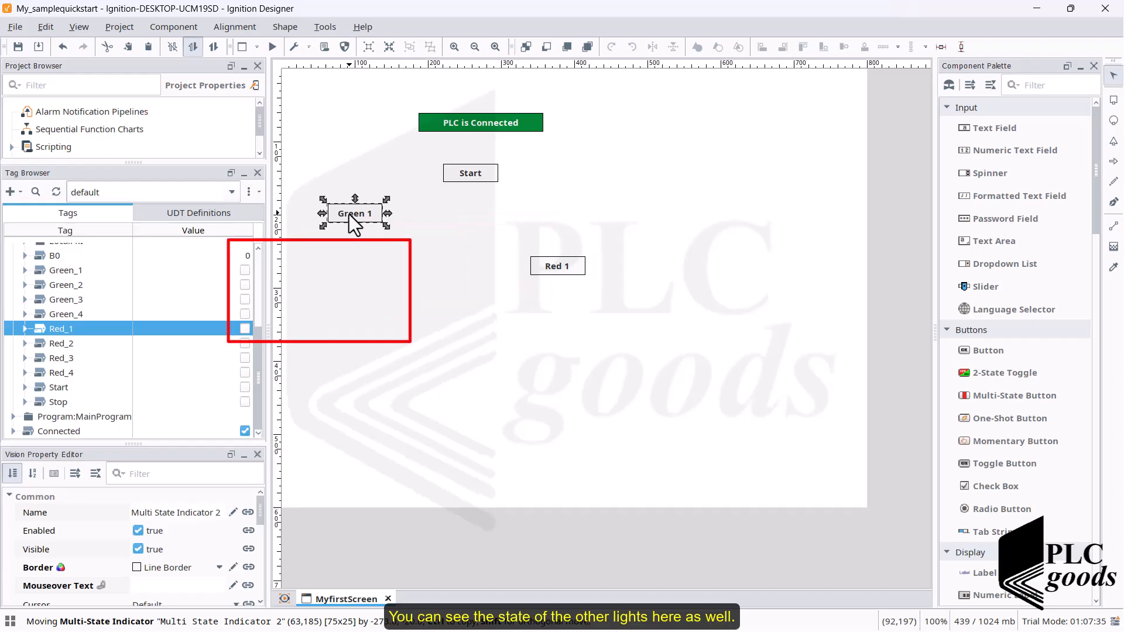
pyautogui.moveTo(602, 307); pyautogui.dragTo(314, 97)
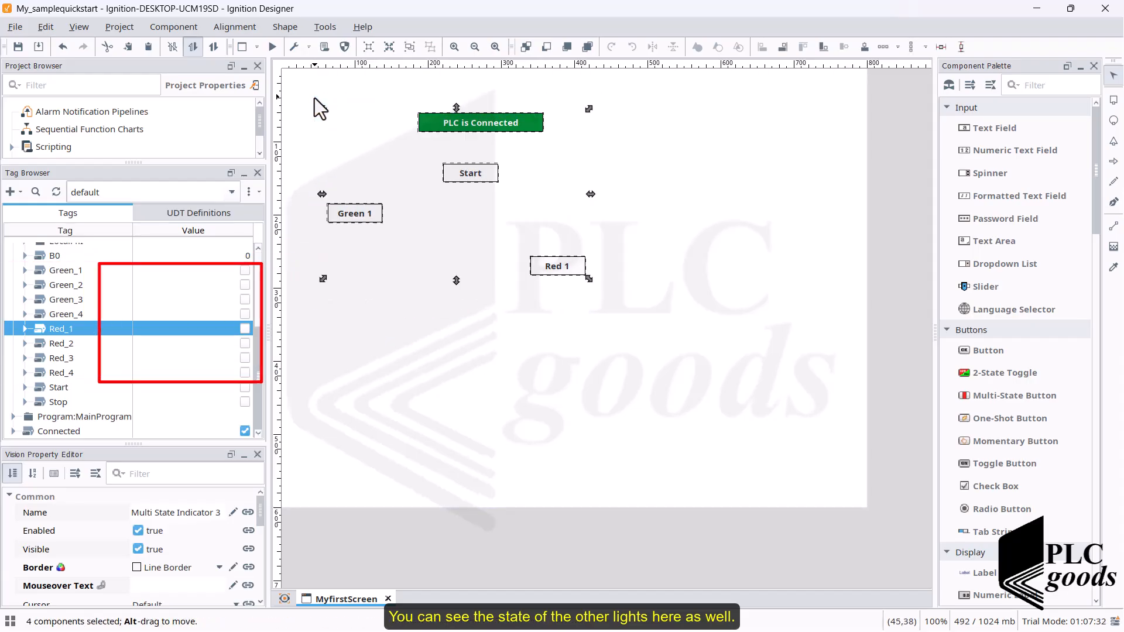
pyautogui.click(761, 47)
pyautogui.click(500, 180)
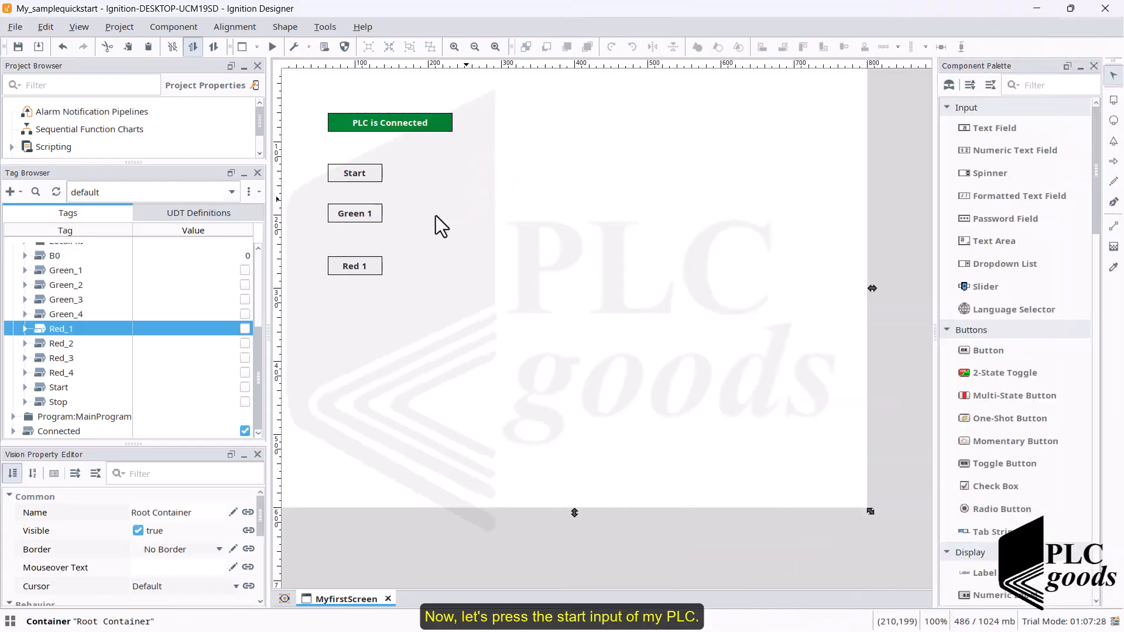